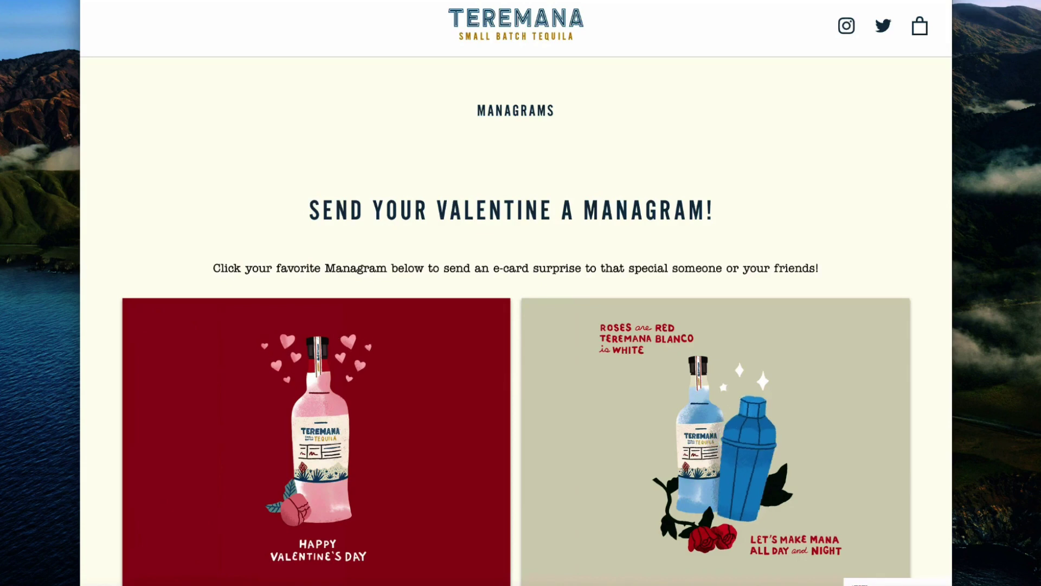
# - Open the Let's Make Mana card's send form and preview the full-size e-card
pyautogui.scroll(-3, 885, 157)
pyautogui.click(596, 315)
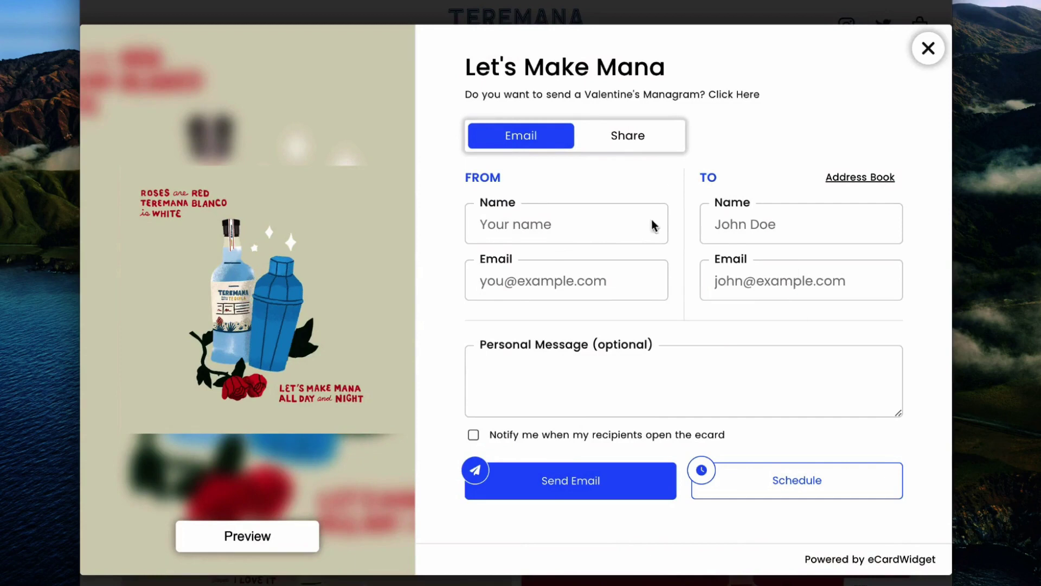
pyautogui.click(305, 306)
pyautogui.scroll(-10, 818, 179)
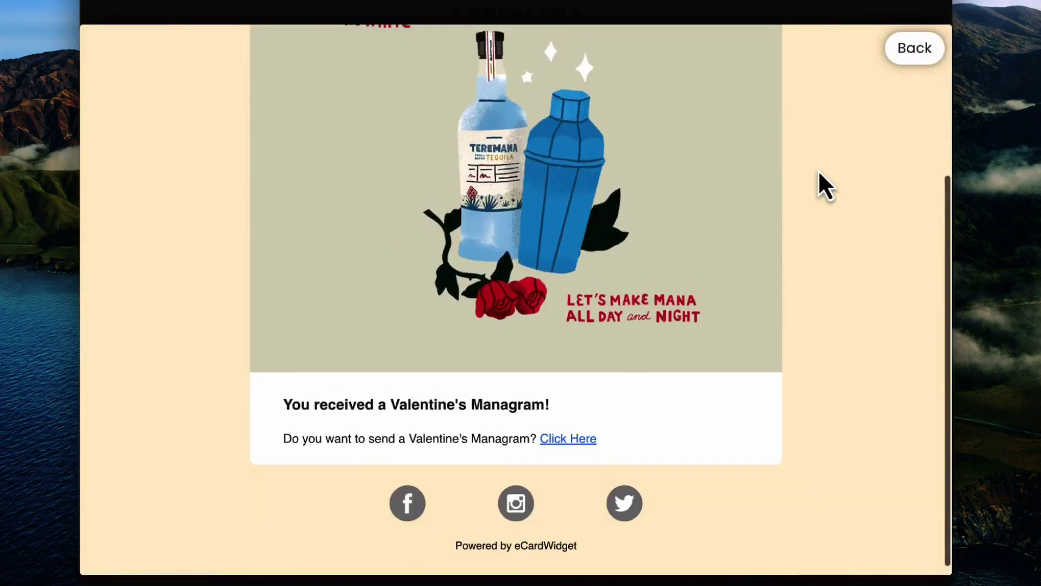
pyautogui.scroll(10, 819, 179)
# - Back on the send form, copy the e-card's shareable link from the Share options
pyautogui.click(902, 76)
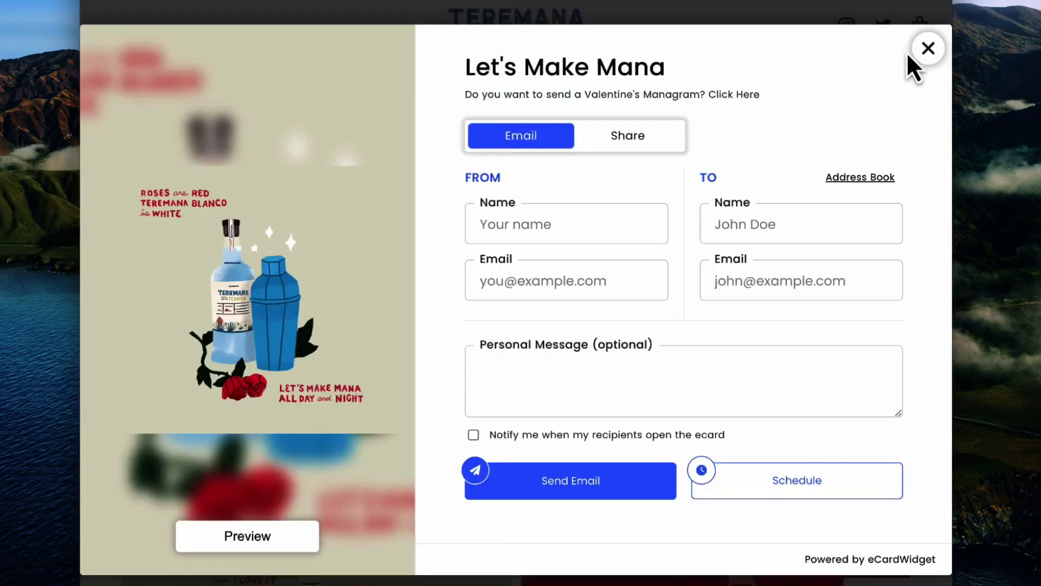
pyautogui.click(621, 135)
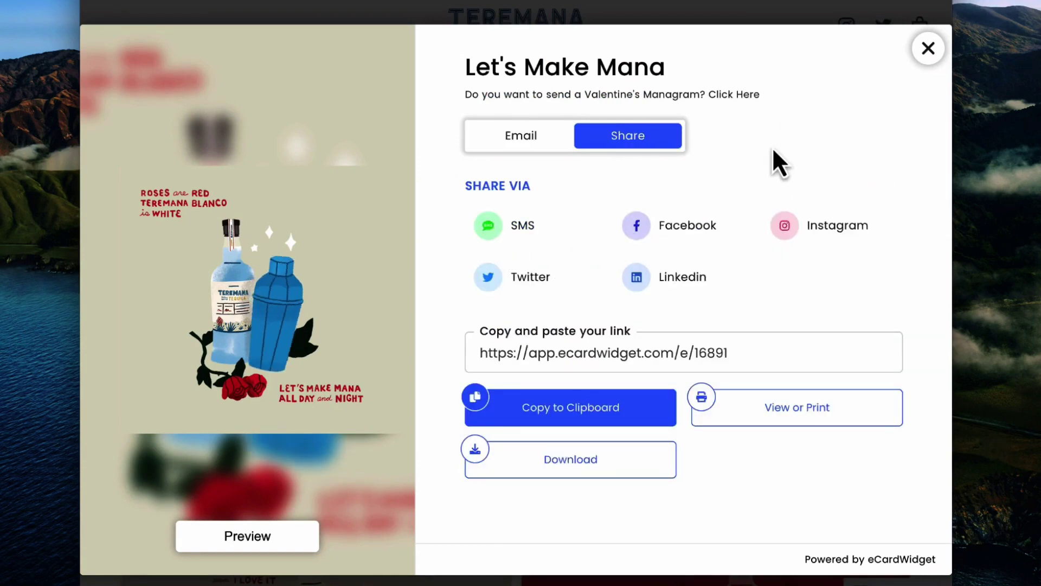
pyautogui.click(561, 408)
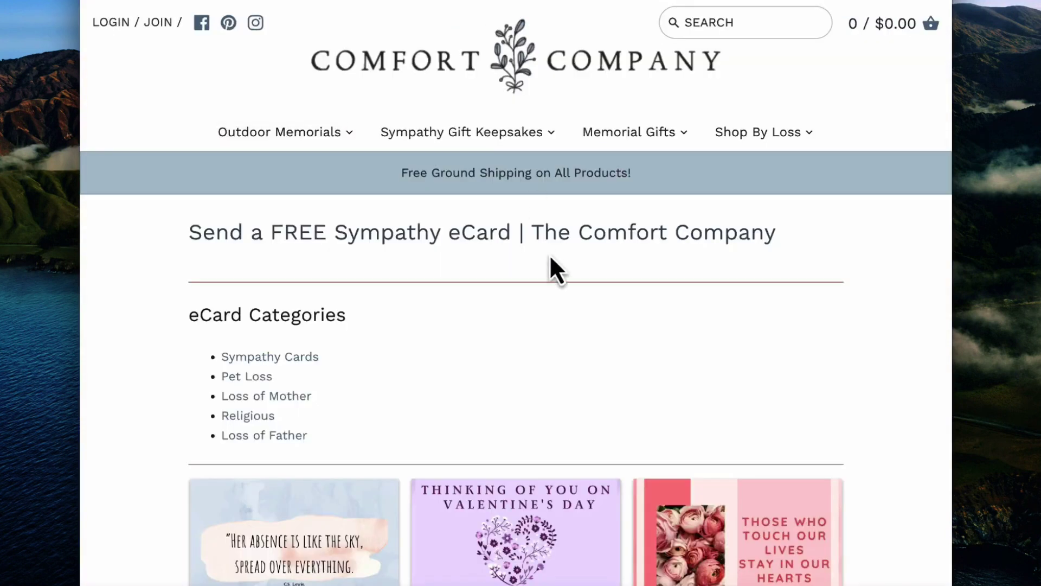
# - Scroll through the Comfort Company sympathy eCard categories and card designs
pyautogui.scroll(-7, 906, 263)
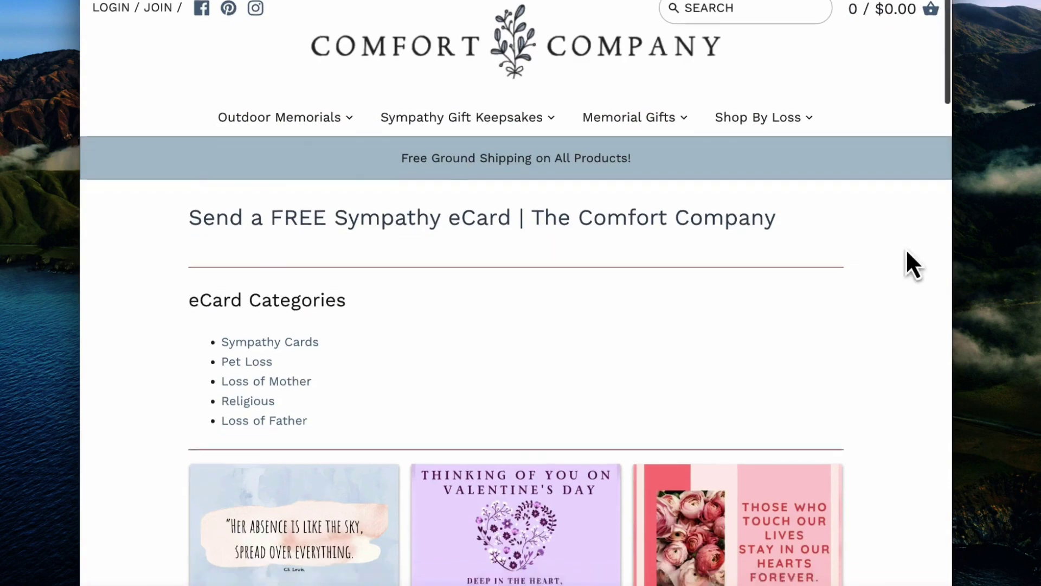
pyautogui.scroll(4, 908, 252)
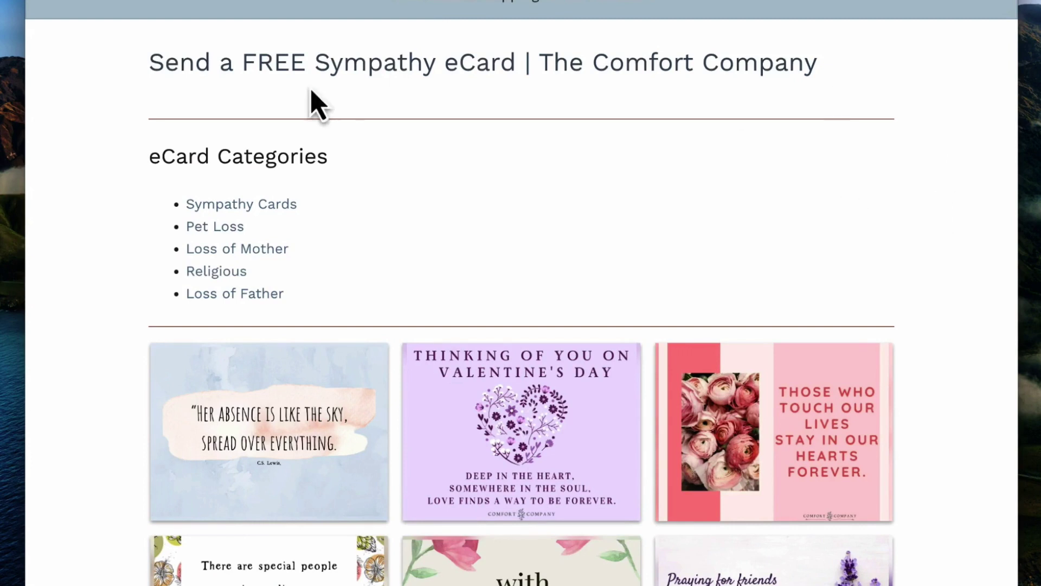
pyautogui.scroll(-5, 935, 207)
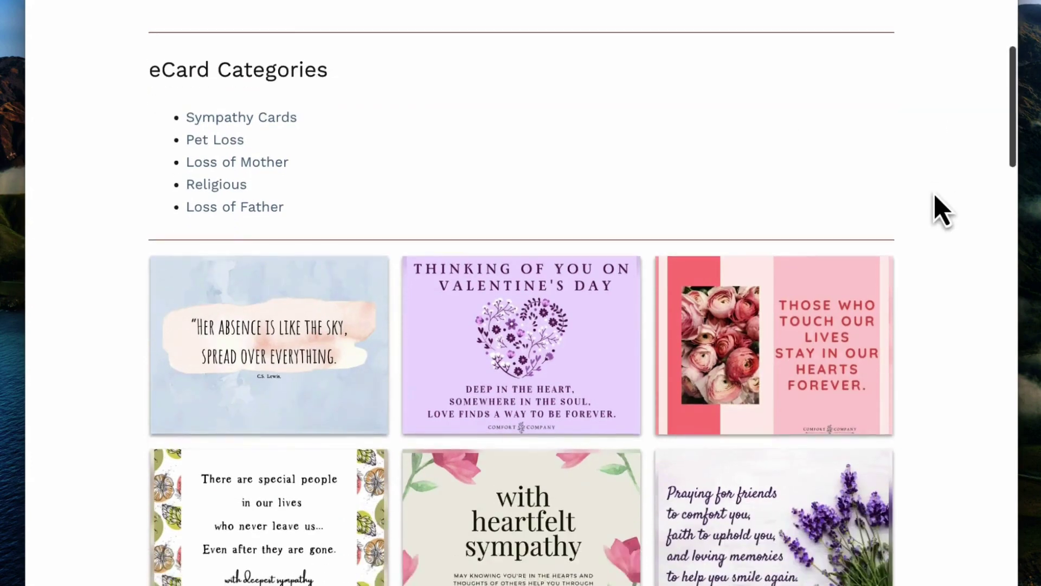
pyautogui.scroll(5, 155, 231)
pyautogui.scroll(-15, 154, 231)
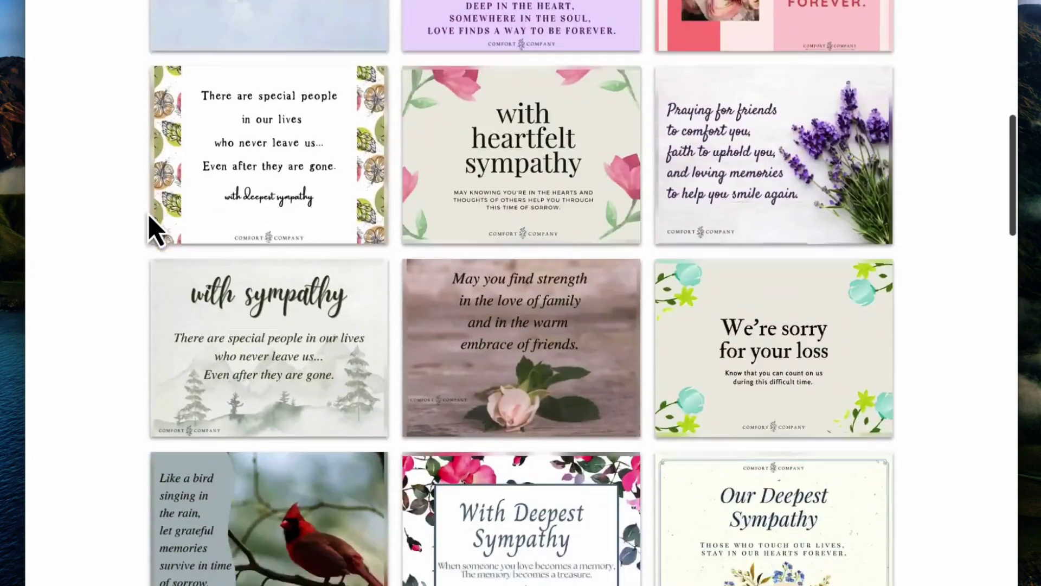
pyautogui.scroll(10, 980, 156)
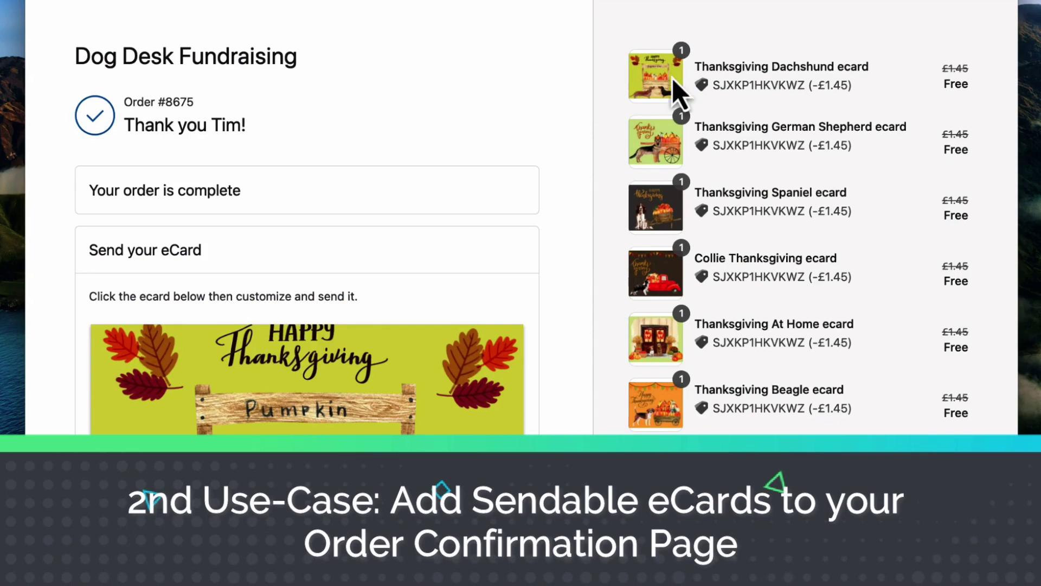
pyautogui.scroll(-4, 588, 112)
pyautogui.scroll(4, 588, 111)
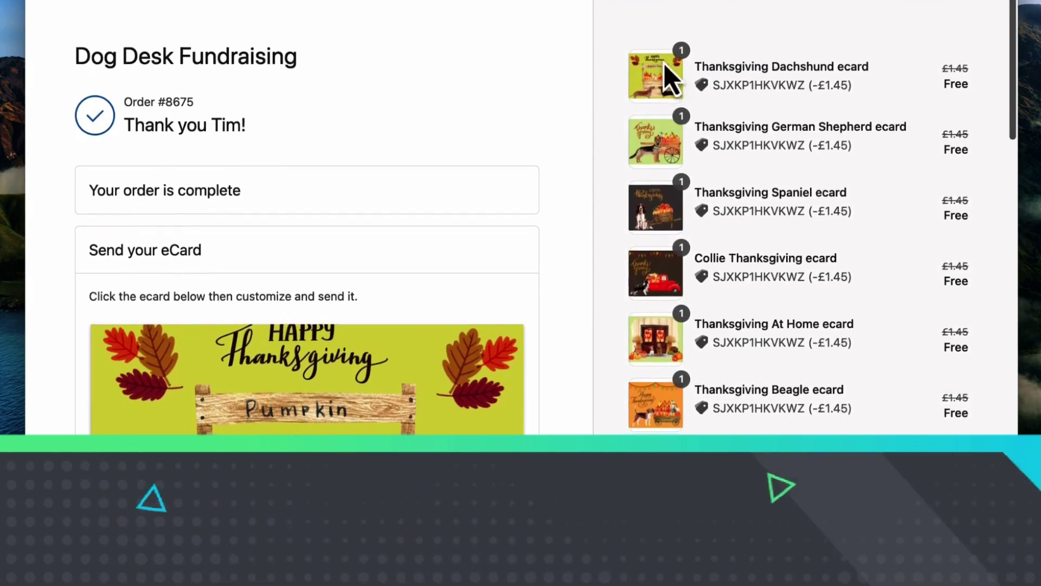
pyautogui.scroll(-3, 330, 311)
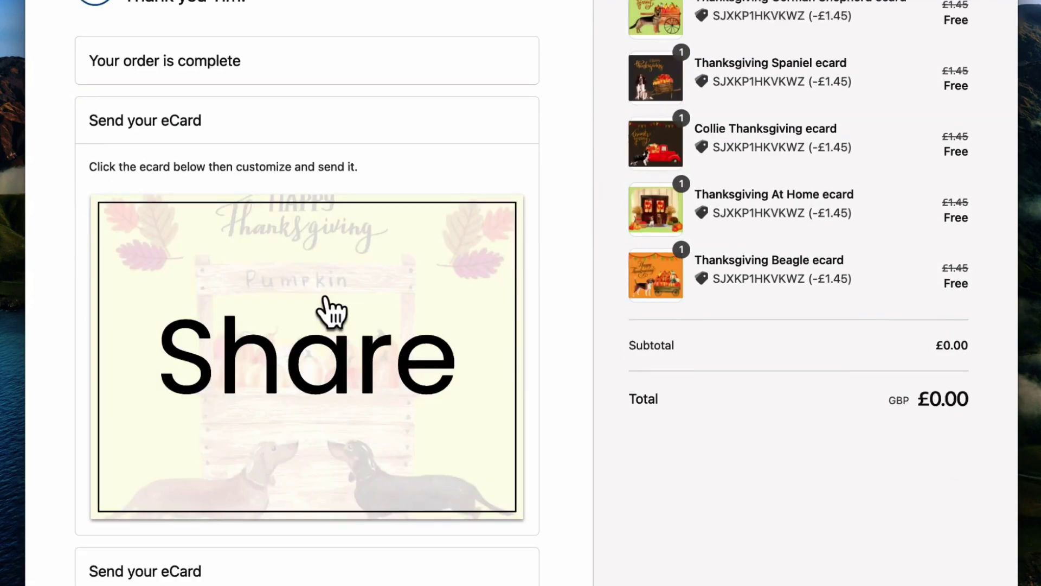
pyautogui.click(331, 312)
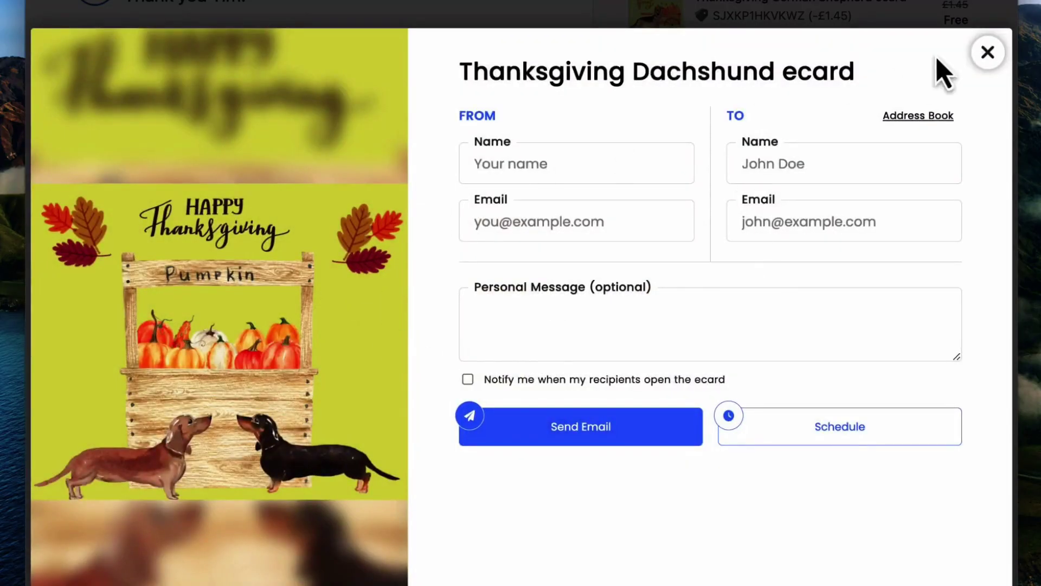
pyautogui.click(990, 55)
pyautogui.scroll(3, 588, 204)
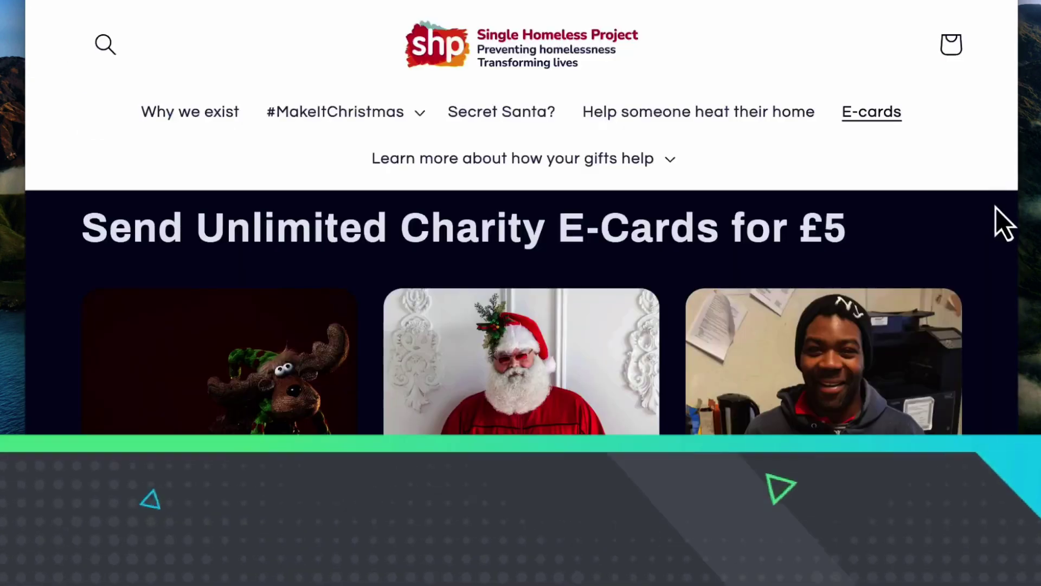
# - Pick the red patterned Christmas design from the Single Homeless Project e-card carousel
pyautogui.scroll(-2, 1003, 222)
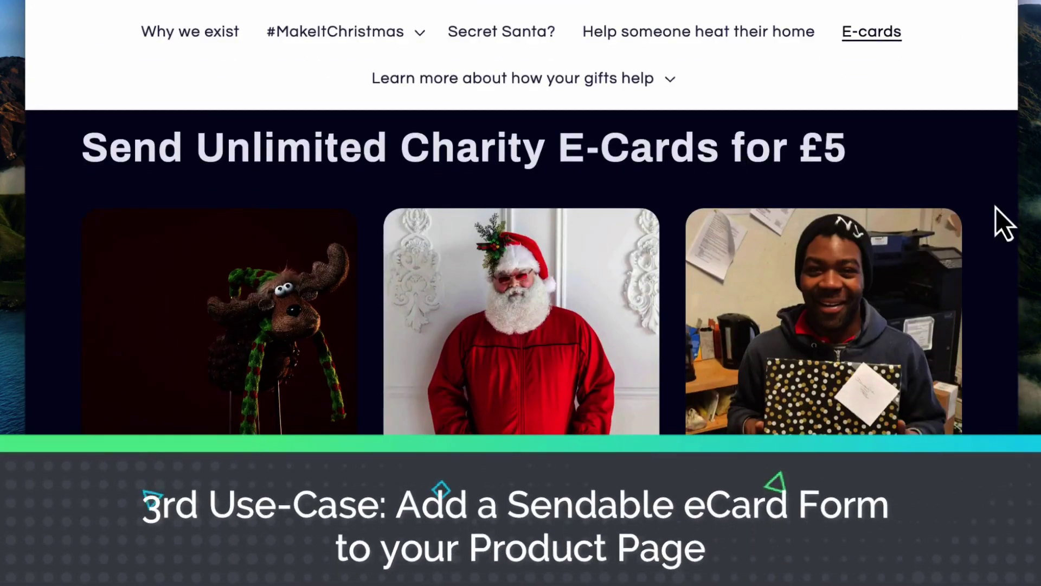
pyautogui.scroll(2, 1003, 223)
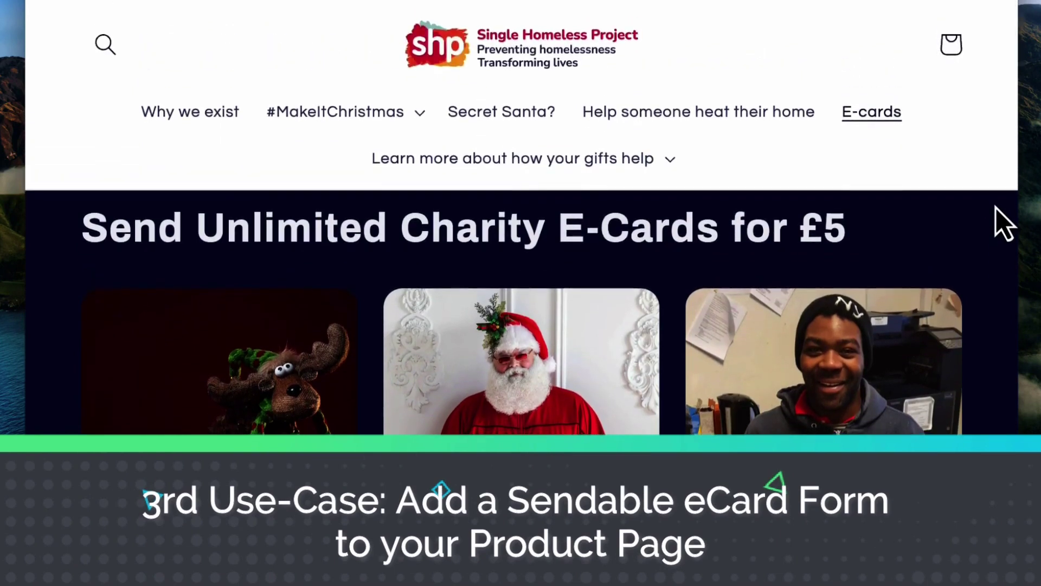
pyautogui.scroll(-10, 1003, 223)
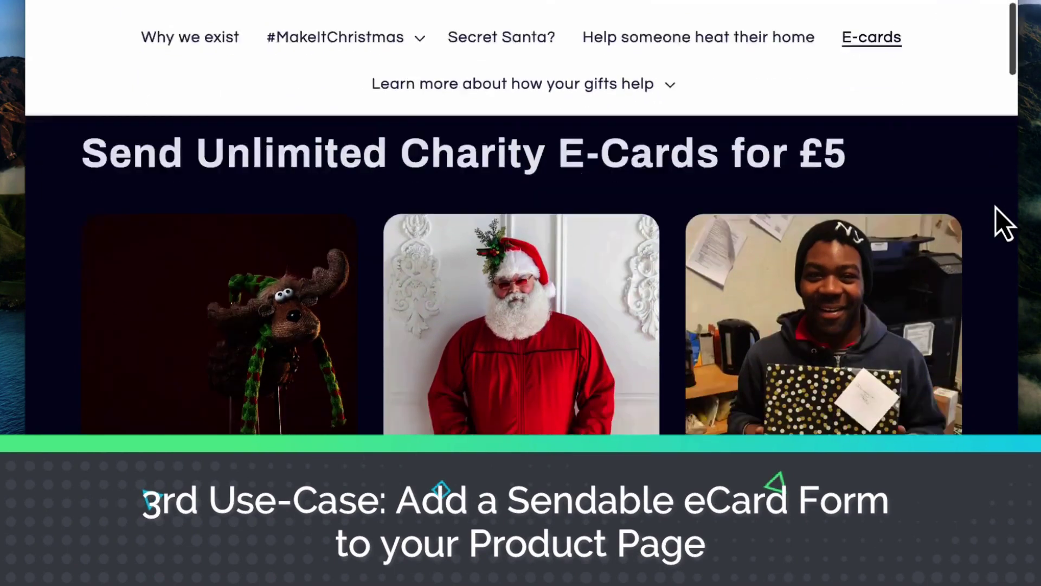
pyautogui.scroll(12, 1004, 222)
pyautogui.scroll(-5, 1004, 222)
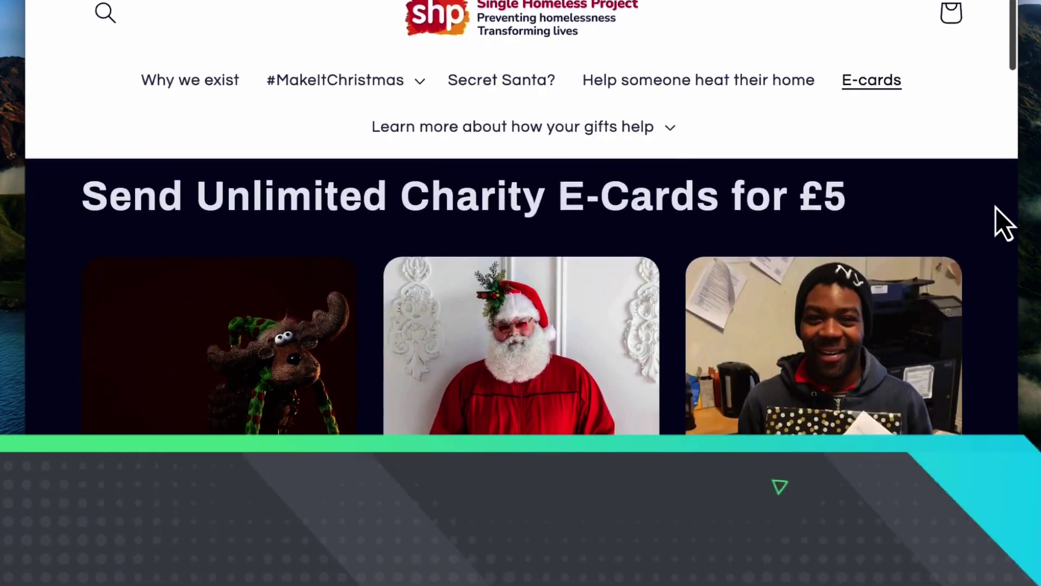
pyautogui.scroll(-9, 1003, 222)
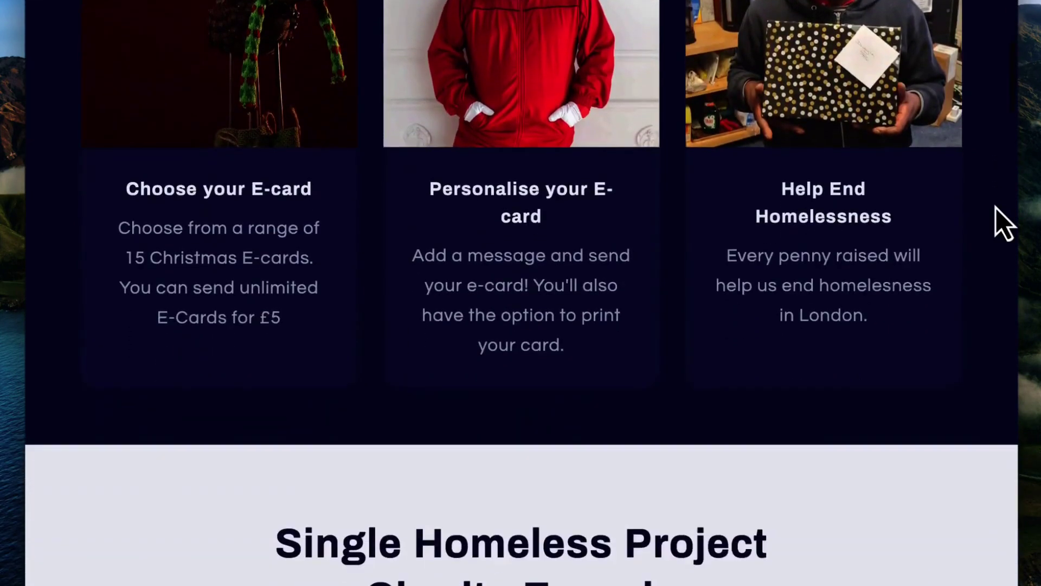
pyautogui.scroll(-6, 1003, 223)
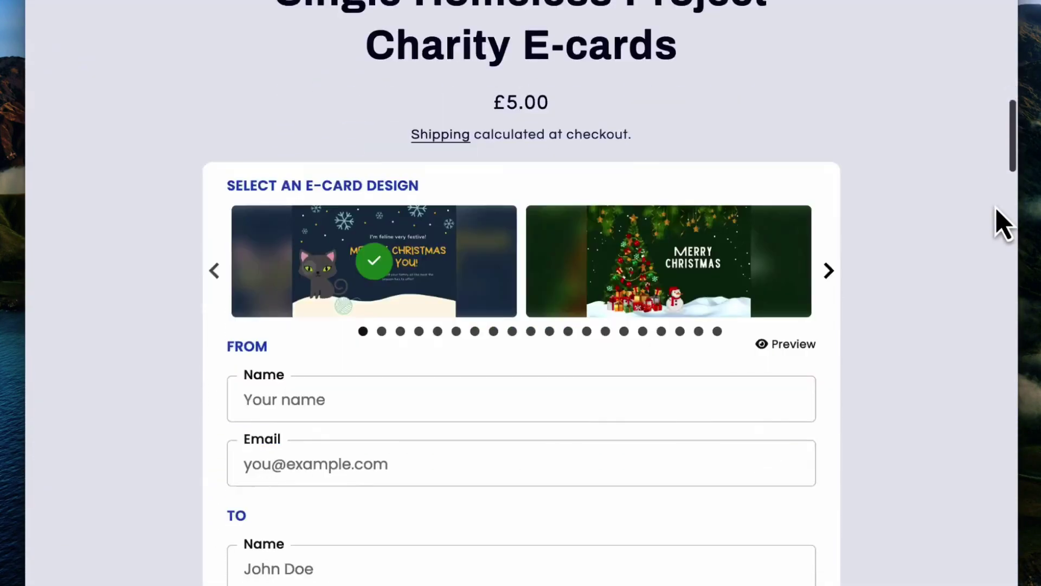
pyautogui.scroll(-1, 1003, 223)
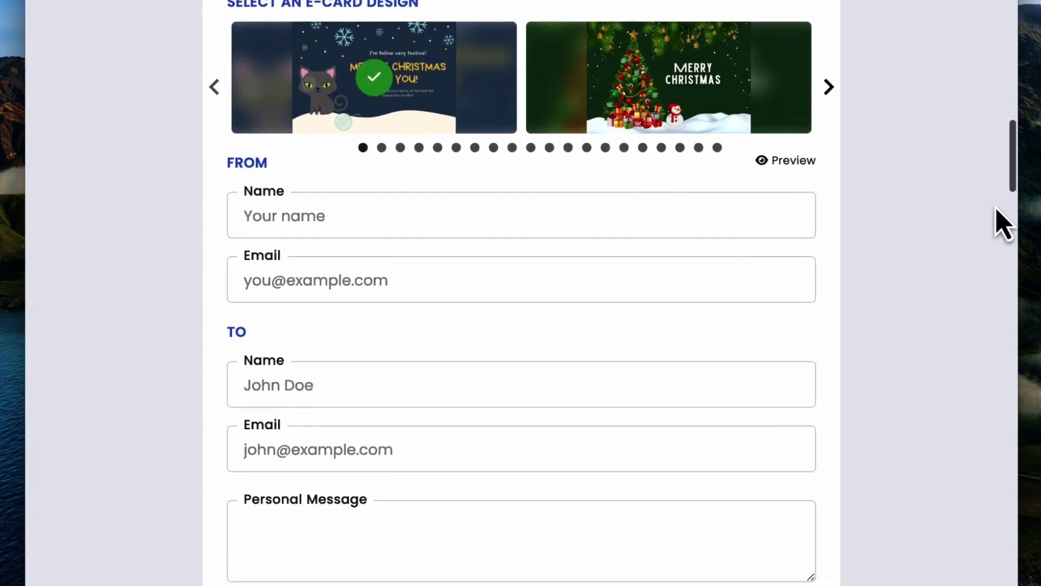
pyautogui.scroll(3, 1004, 222)
pyautogui.scroll(-1, 1003, 222)
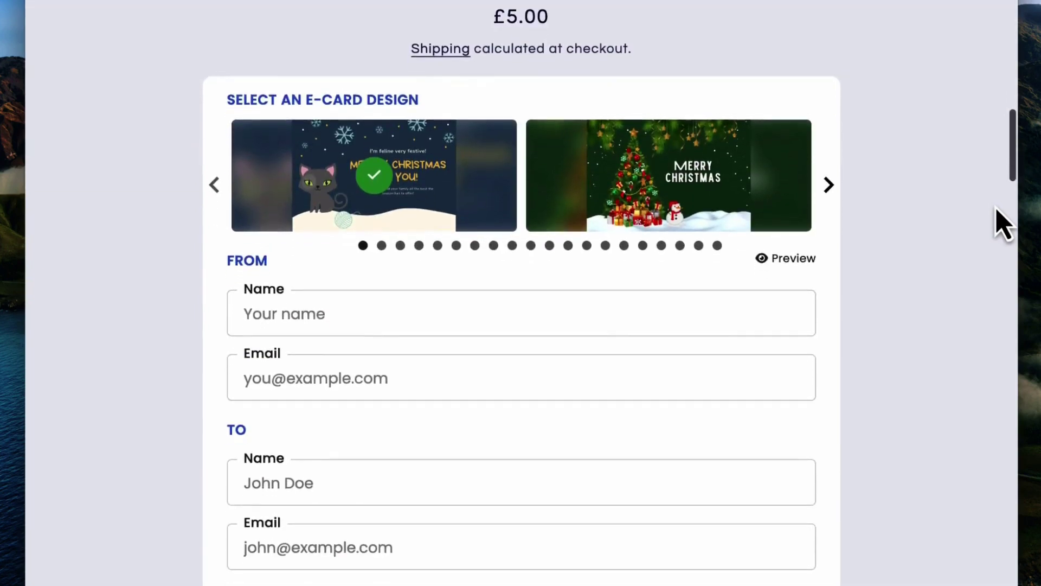
pyautogui.scroll(-2, 1003, 222)
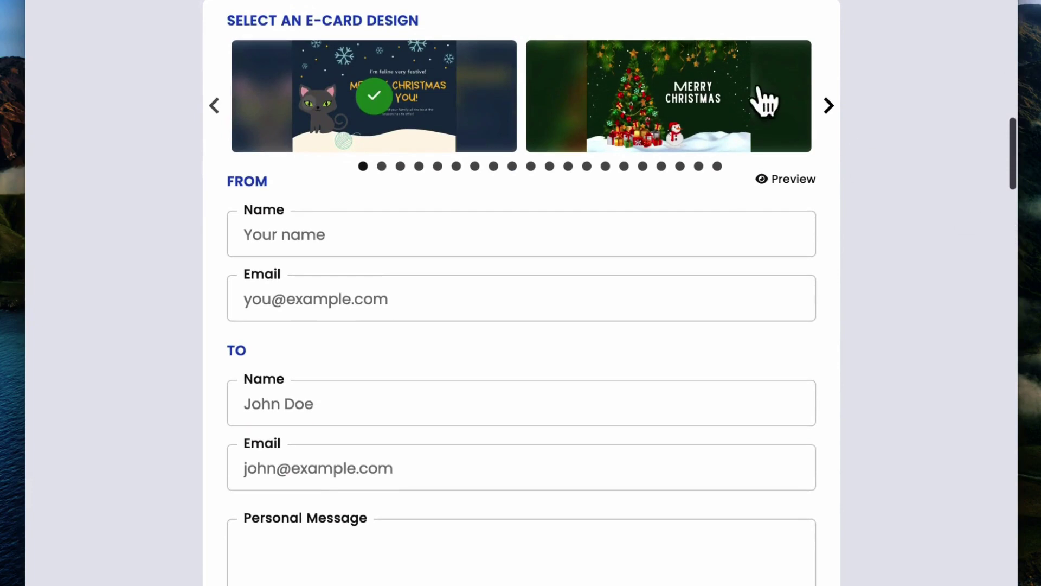
pyautogui.click(768, 103)
pyautogui.click(828, 107)
pyautogui.click(765, 116)
# - Preview the red Christmas e-card, then return to the charity form
pyautogui.click(765, 176)
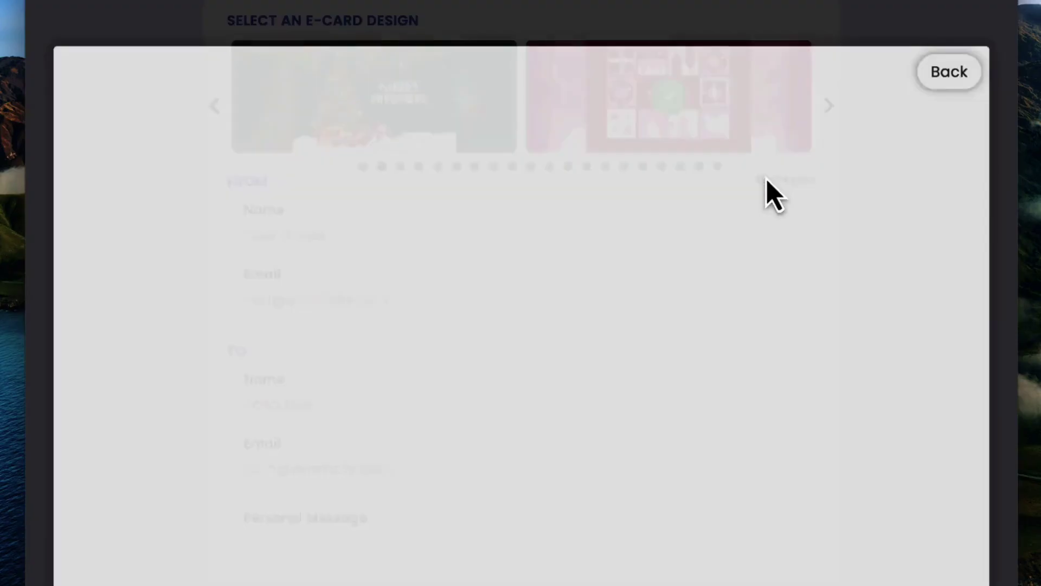
pyautogui.scroll(-5, 805, 187)
pyautogui.click(988, 64)
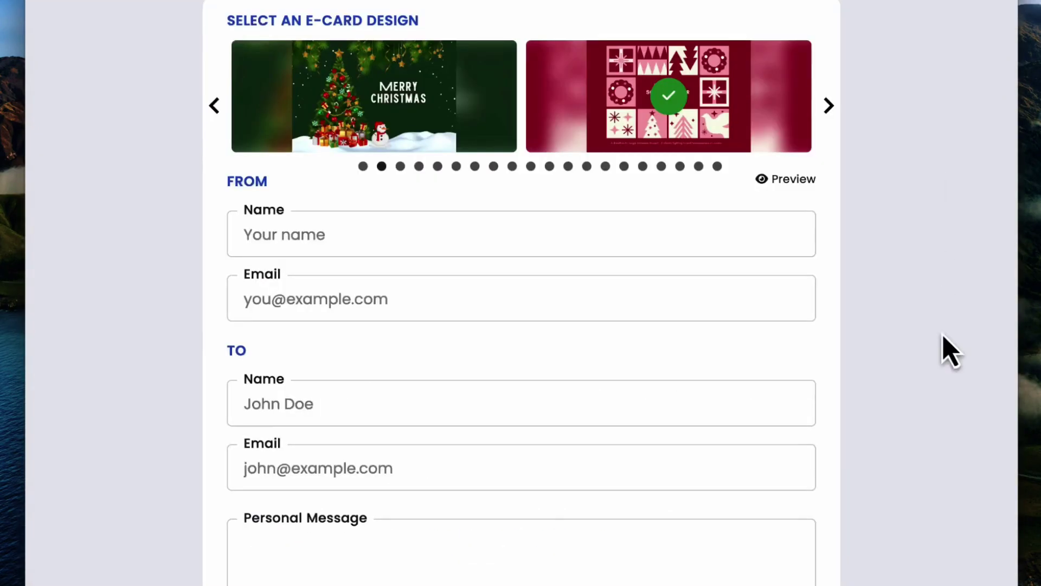
pyautogui.scroll(-2, 946, 350)
pyautogui.scroll(2, 948, 352)
pyautogui.scroll(-2, 948, 352)
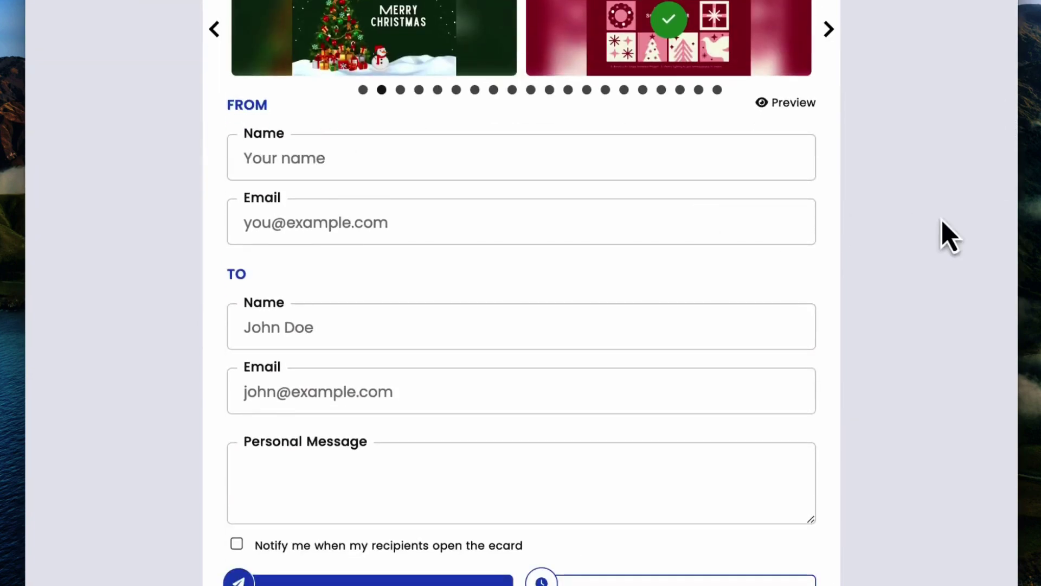
pyautogui.scroll(3, 943, 234)
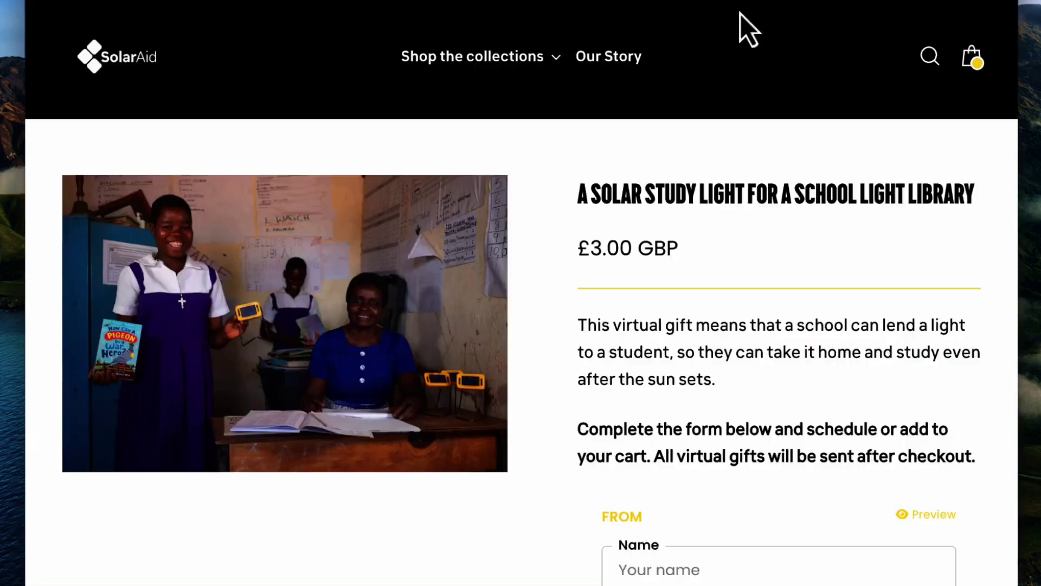
# - Preview the SolarAid £3.00 solar study light gift eCard, then close the preview
pyautogui.scroll(-1, 962, 189)
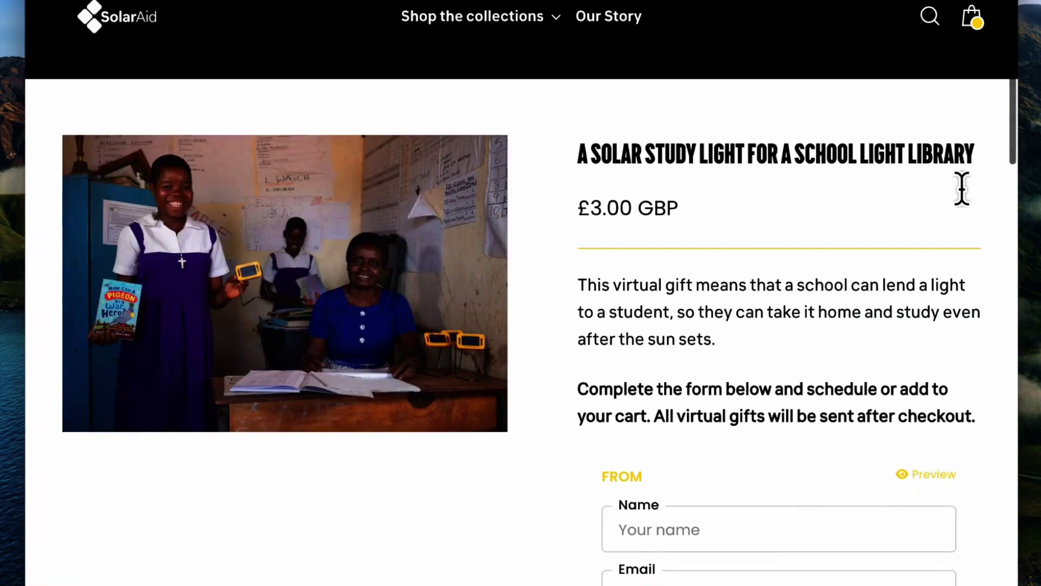
pyautogui.scroll(-5, 1004, 174)
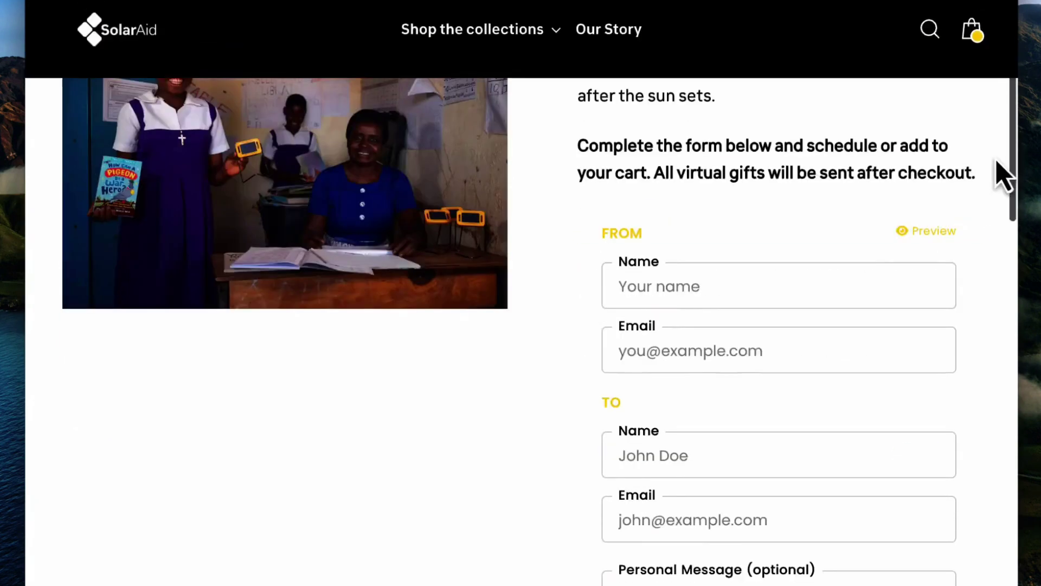
pyautogui.scroll(5, 1004, 162)
pyautogui.scroll(-6, 1004, 163)
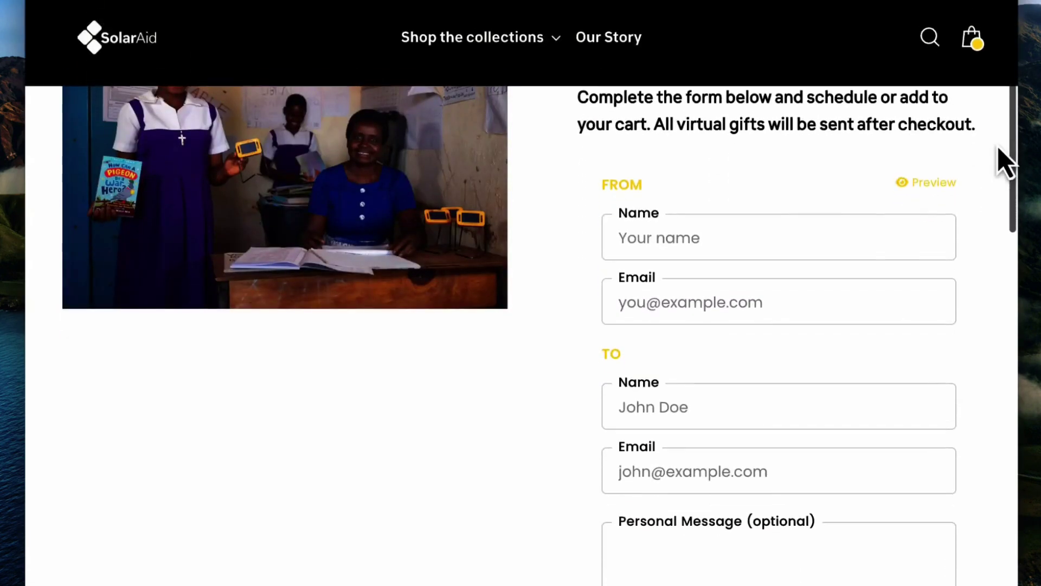
pyautogui.click(938, 186)
pyautogui.click(974, 60)
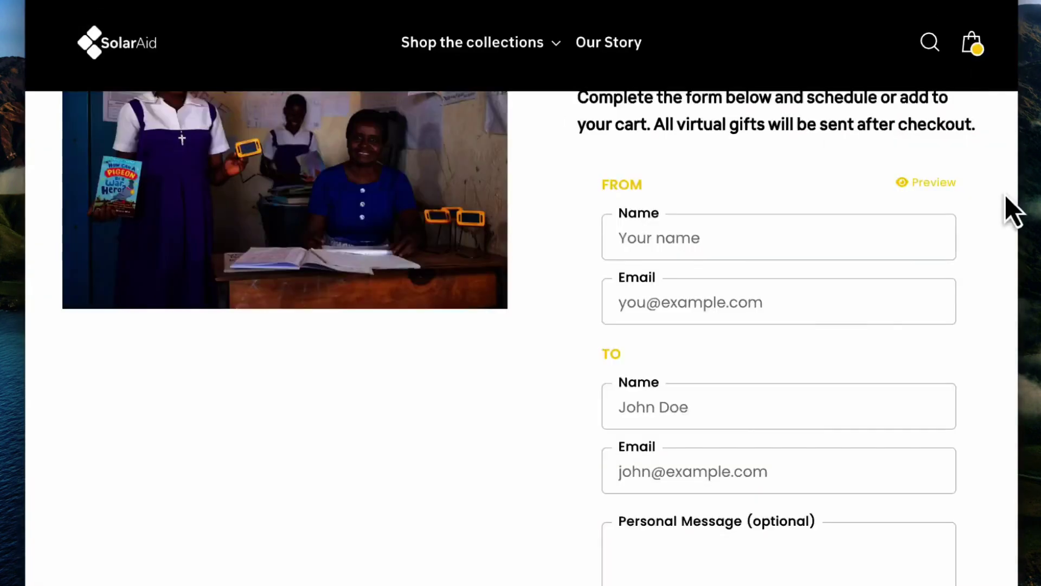
# - Scroll through the Fred Hollows and Foundation for Peace example gift pages
pyautogui.scroll(-3, 1010, 210)
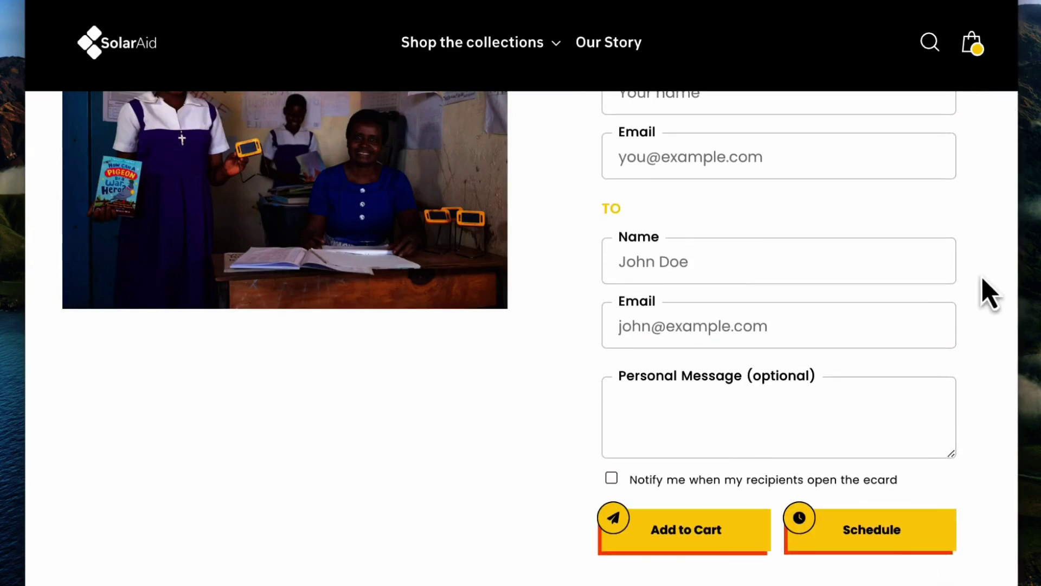
pyautogui.scroll(5, 792, 232)
pyautogui.scroll(-5, 803, 260)
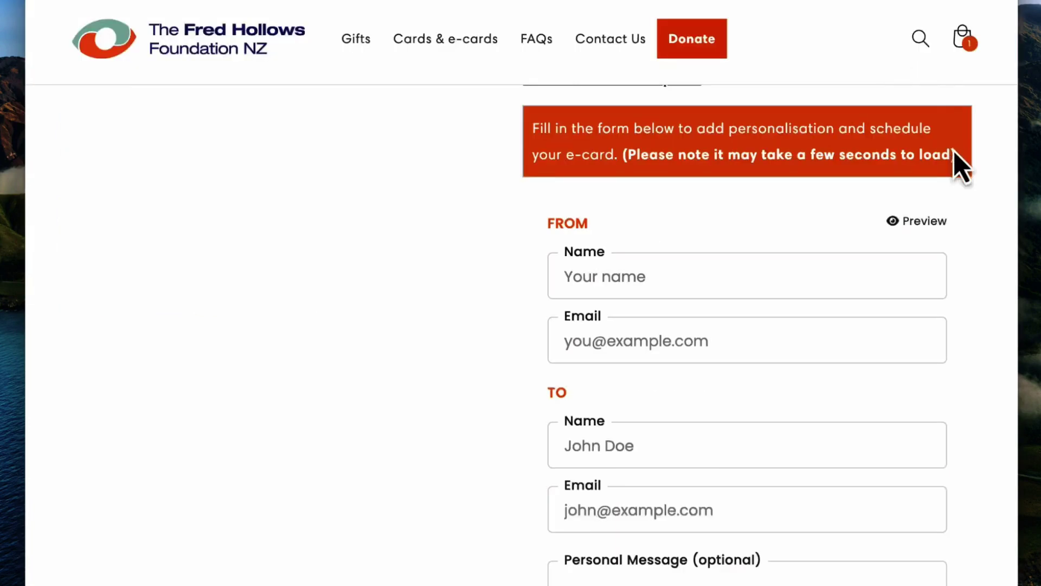
pyautogui.scroll(10, 958, 172)
pyautogui.scroll(2, 975, 205)
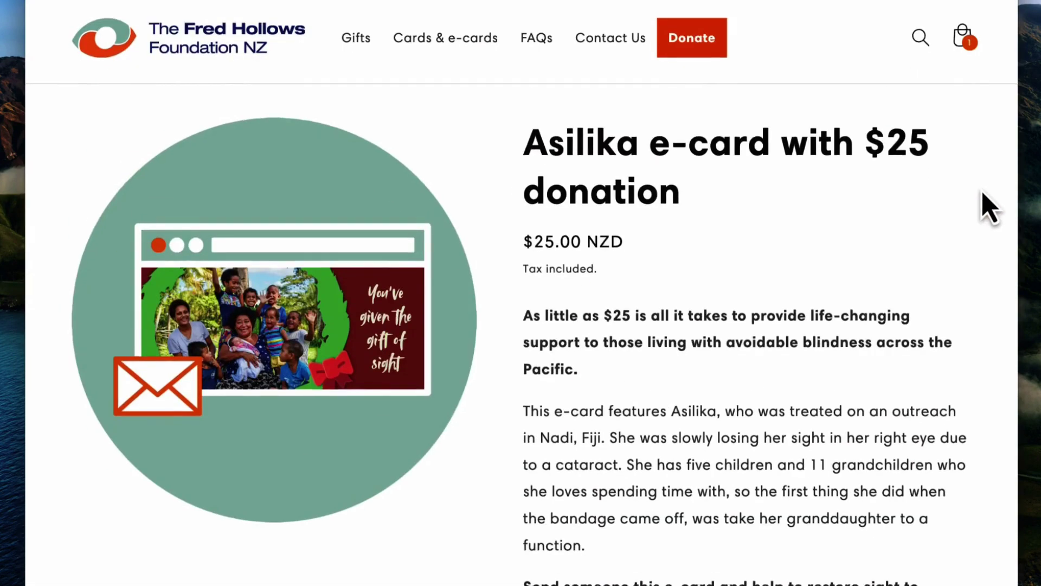
pyautogui.scroll(-10, 984, 207)
pyautogui.scroll(-7, 982, 205)
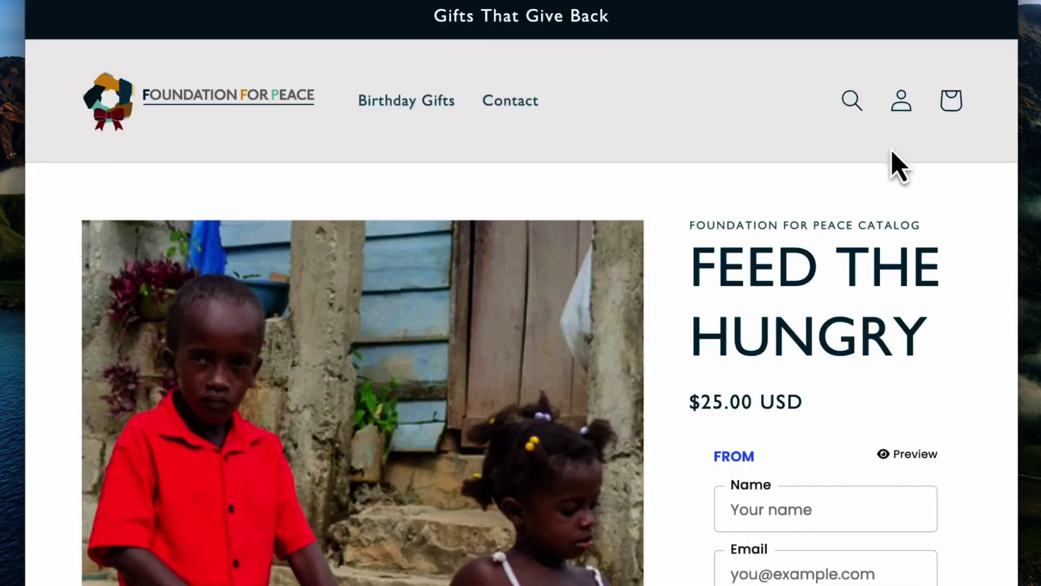
pyautogui.scroll(-1, 960, 244)
pyautogui.scroll(1, 960, 244)
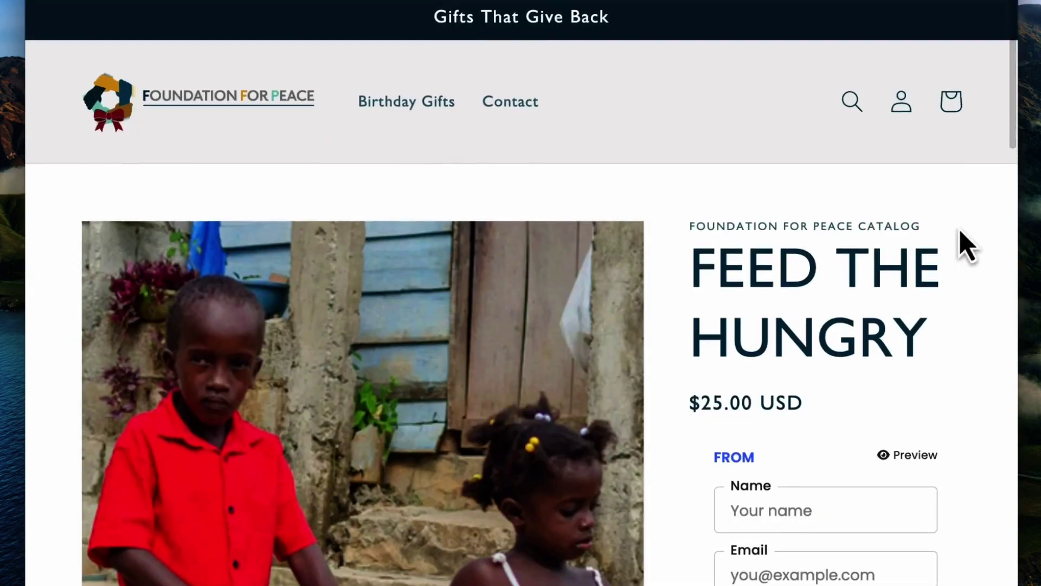
pyautogui.scroll(-1, 922, 228)
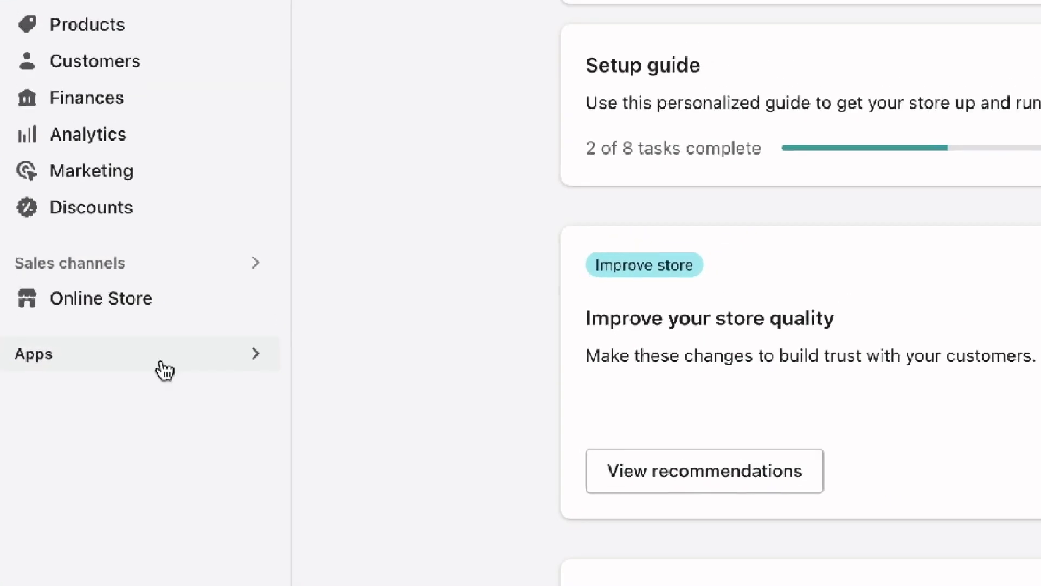
# - Search the App Store for 'ecard widget' and install the eCardWidget app on the store
pyautogui.click(165, 370)
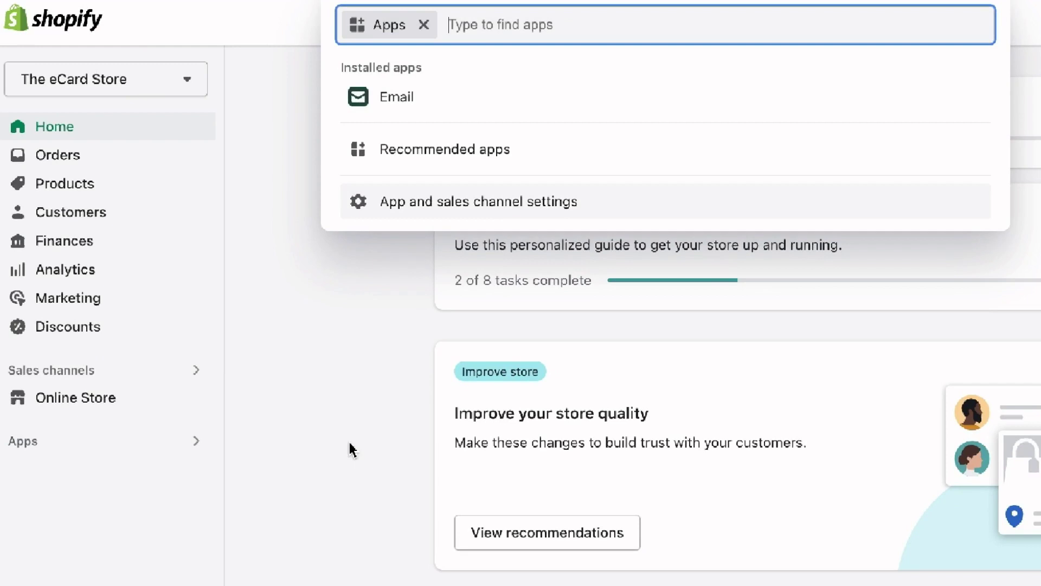
pyautogui.write('ecard widget')
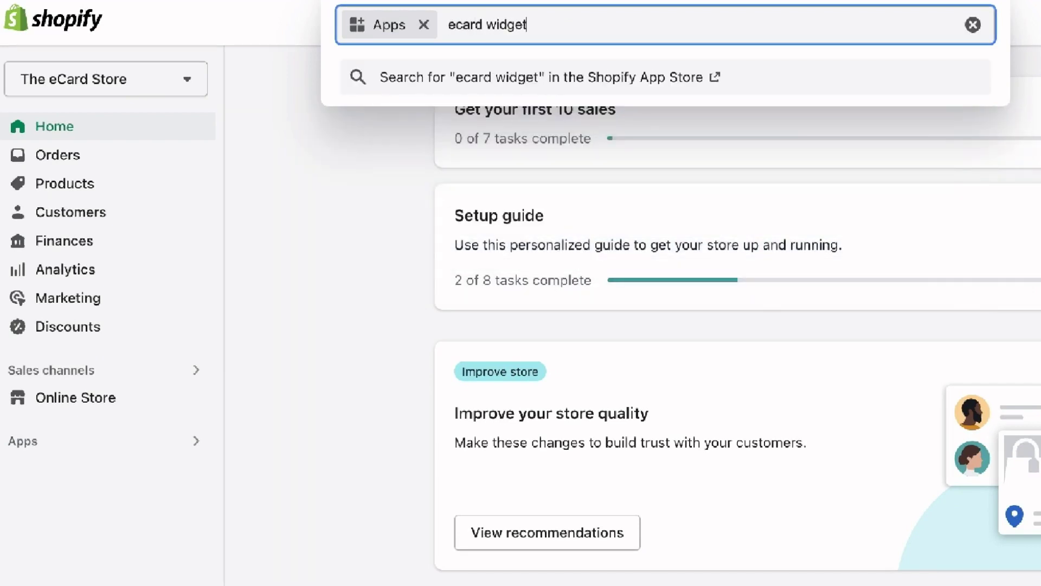
pyautogui.press('Return')
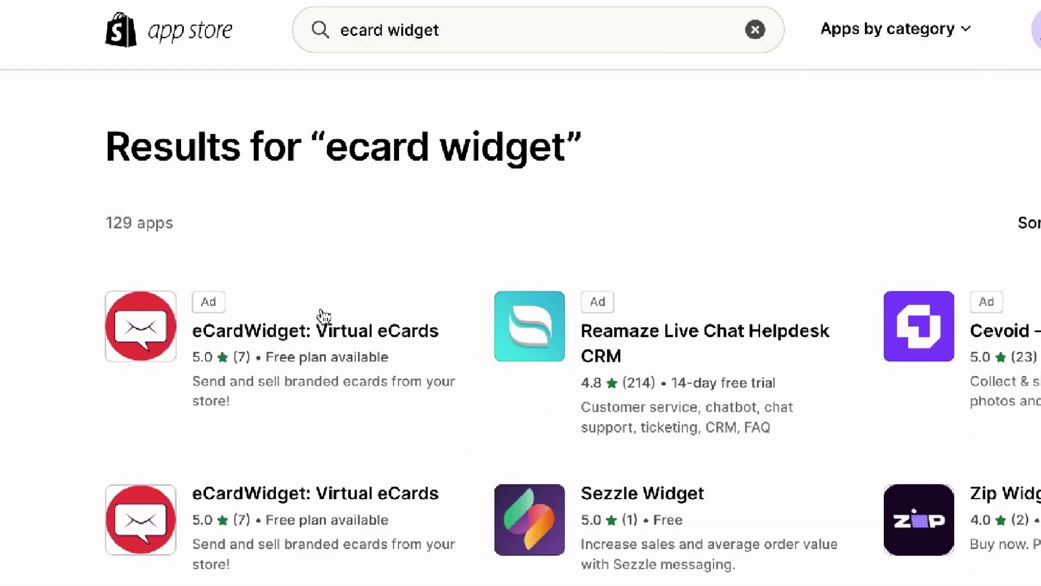
pyautogui.click(245, 504)
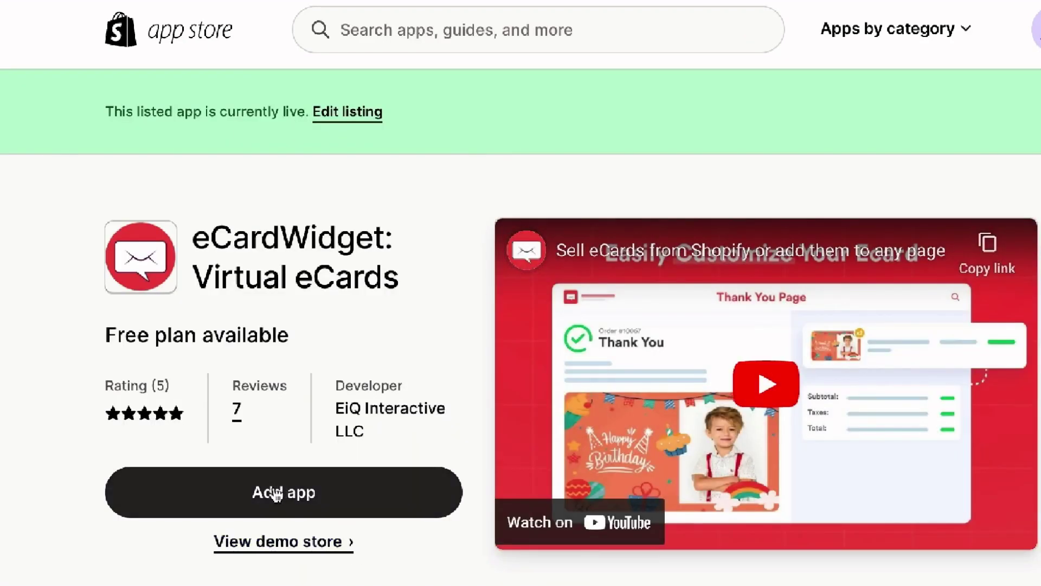
pyautogui.click(276, 494)
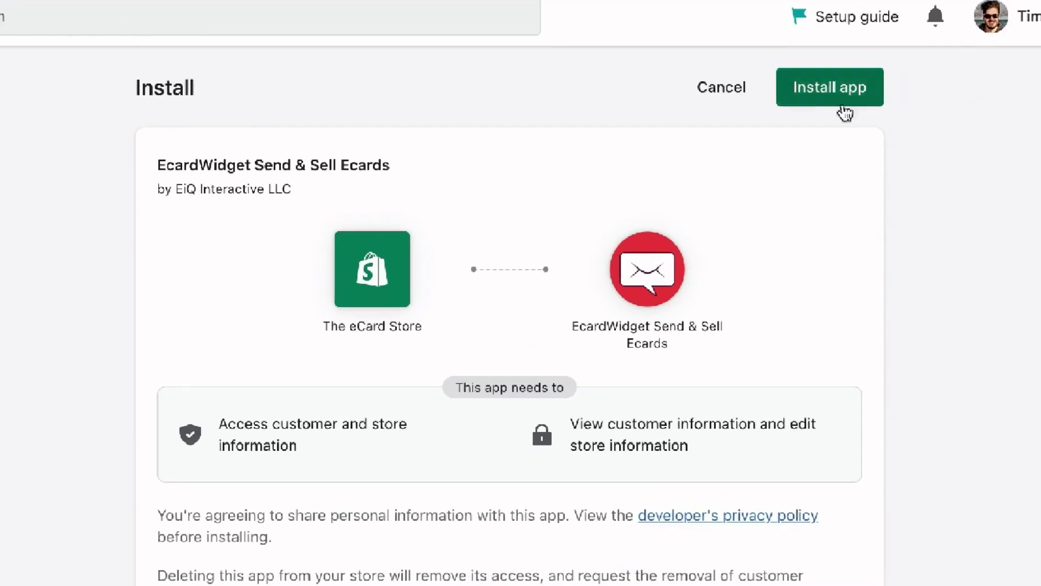
pyautogui.click(845, 89)
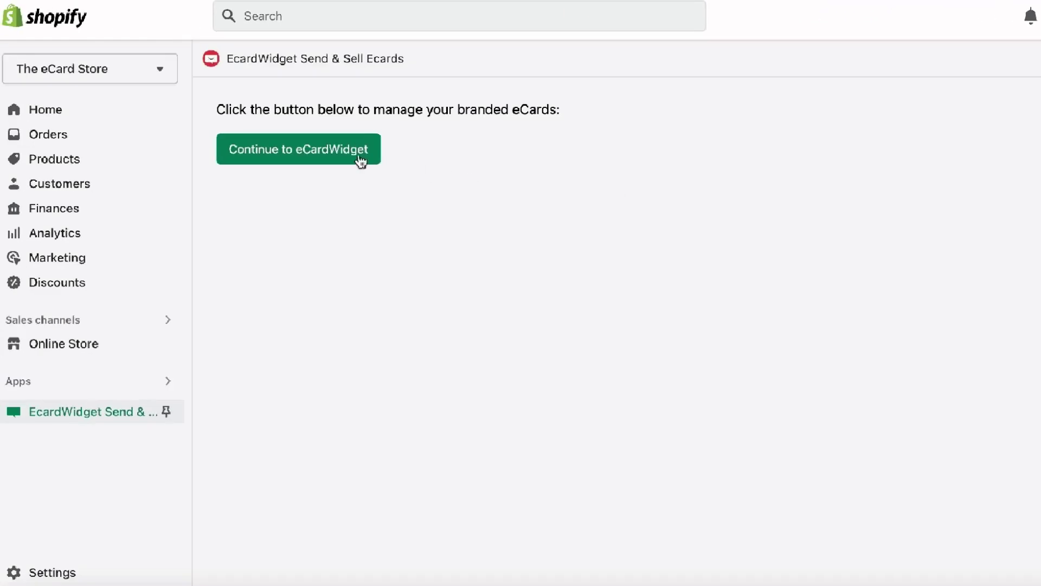
# - Continue into eCardWidget and log in with the saved account e-mail and password
pyautogui.click(279, 158)
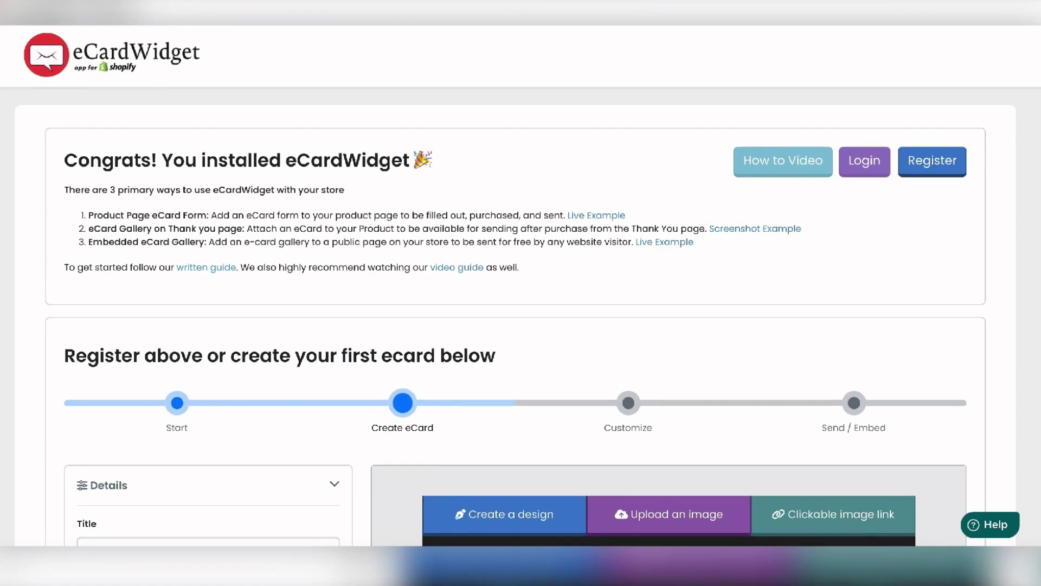
pyautogui.scroll(-1, 520, 293)
pyautogui.scroll(-3, 1023, 174)
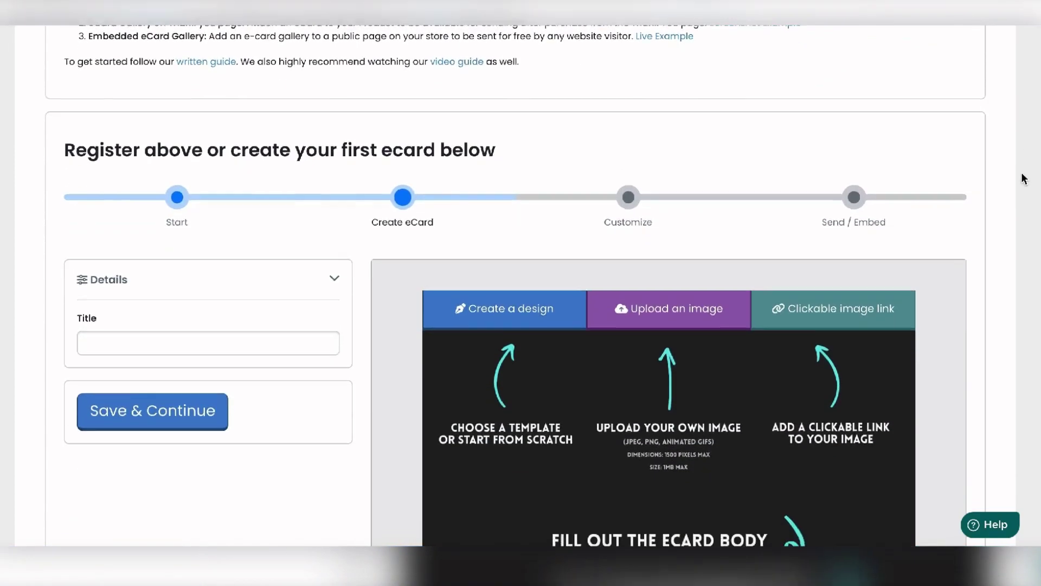
pyautogui.scroll(4, 864, 174)
pyautogui.click(864, 172)
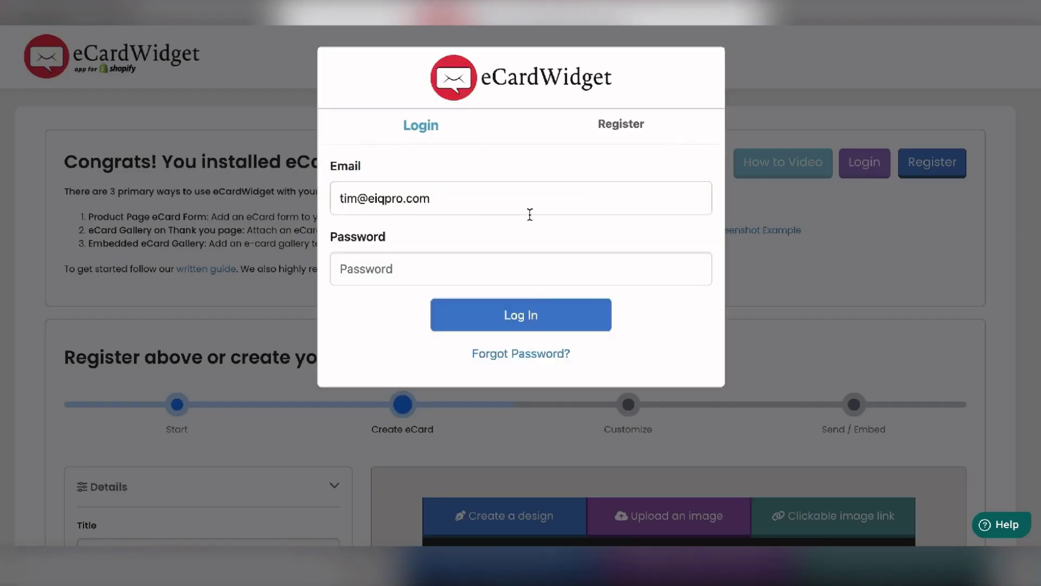
pyautogui.click(530, 198)
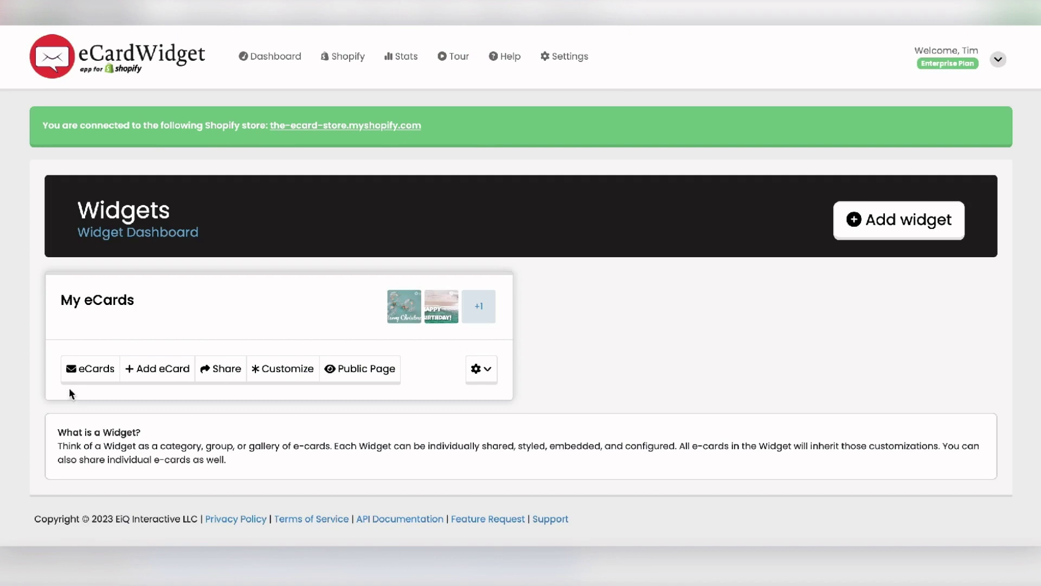
# - Add a new eCard in My eCards titled 'Thank You!'
pyautogui.click(92, 303)
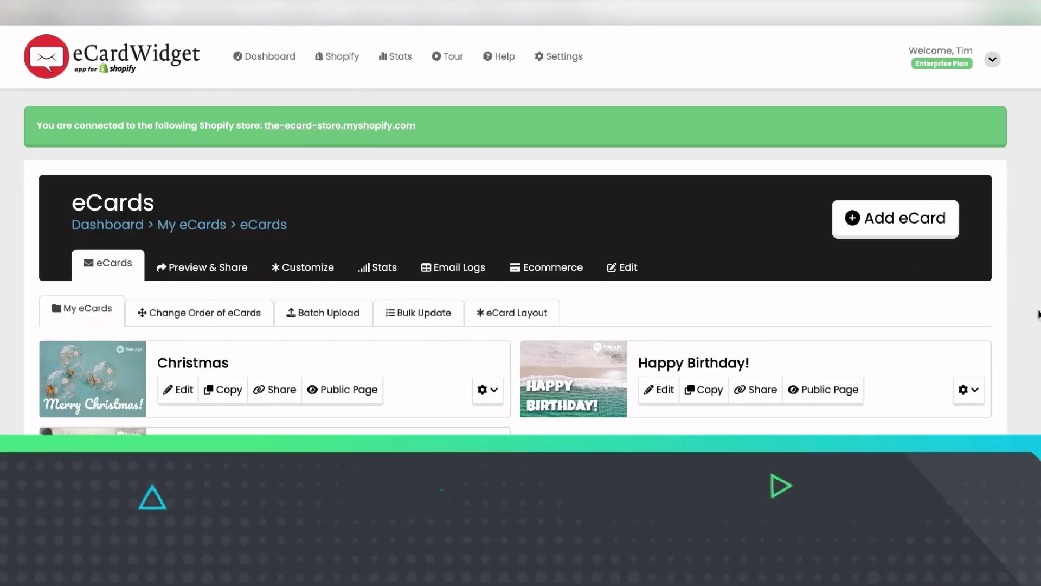
pyautogui.click(894, 228)
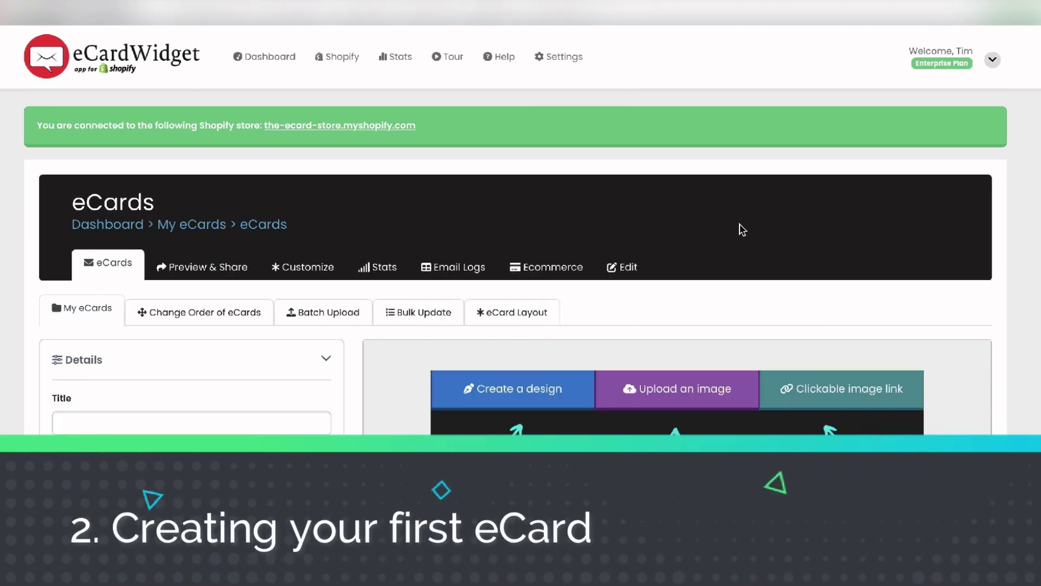
pyautogui.write('Thank')
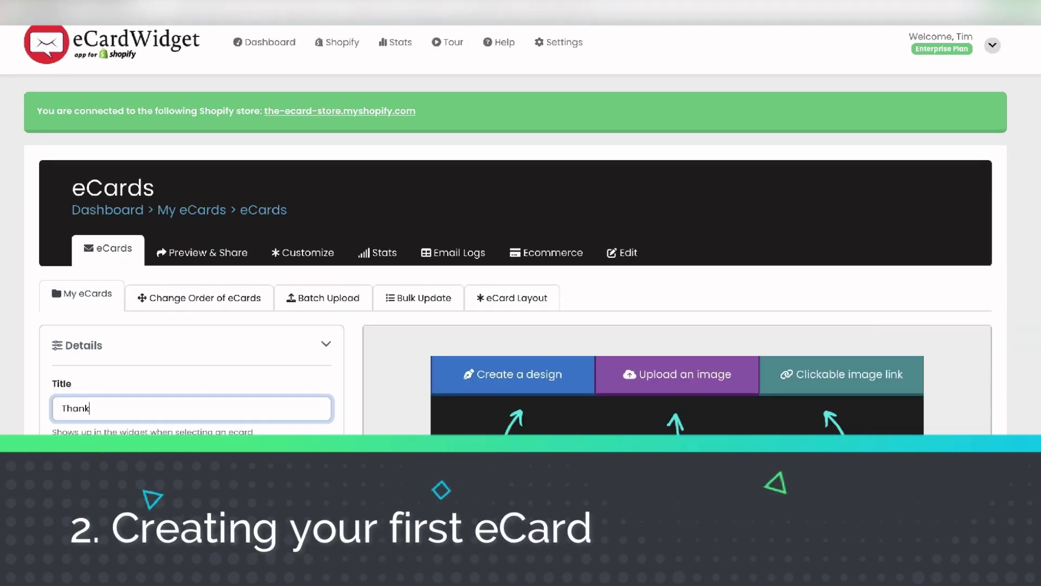
pyautogui.write(' You!')
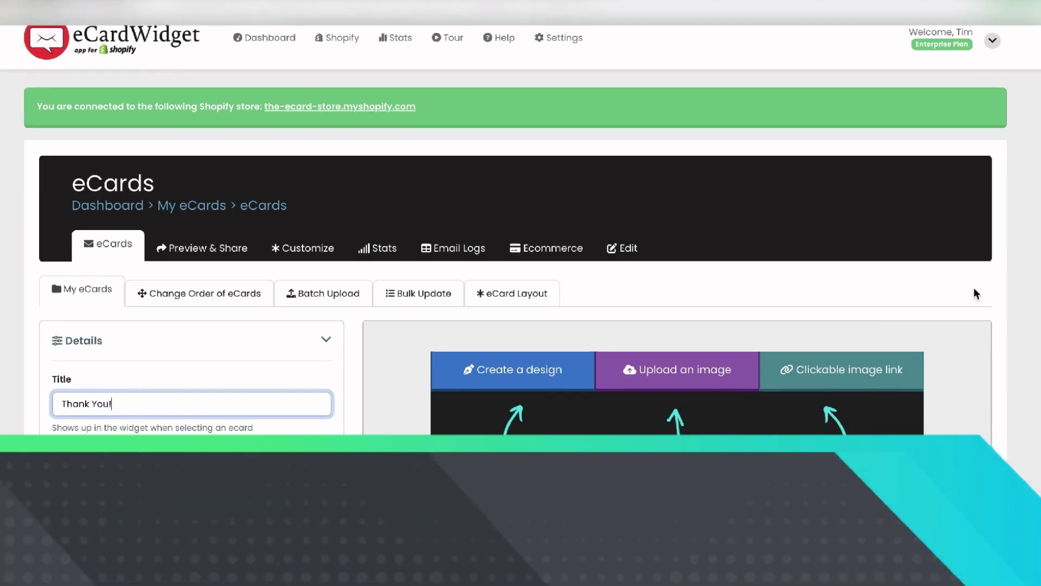
# - Try sample names Bob and Tim in the email subject, then undo back to '[senders_name] sent you an ecard!'
pyautogui.scroll(-2, 187, 367)
pyautogui.scroll(-3, 187, 367)
pyautogui.click(313, 269)
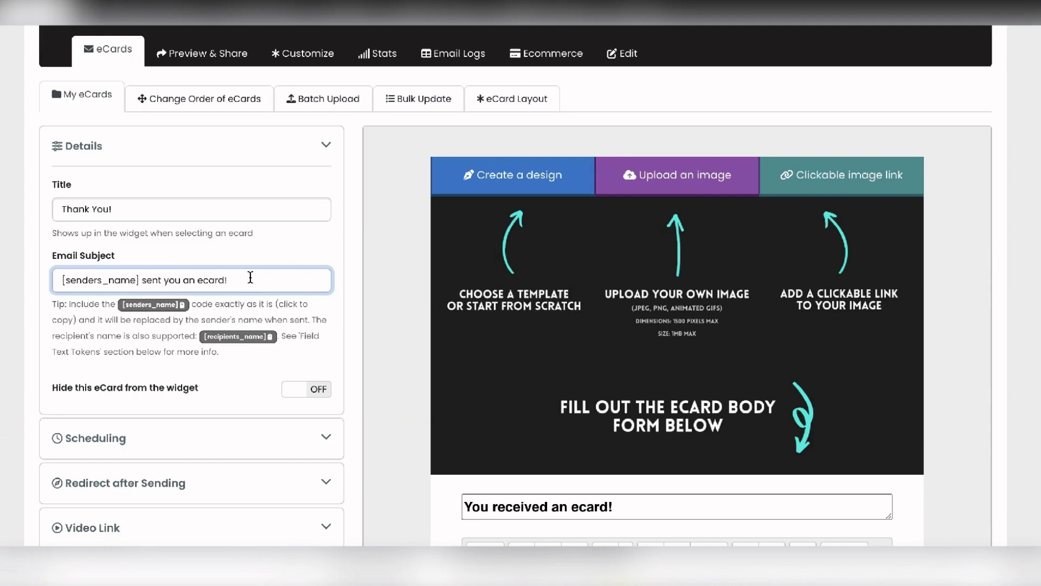
pyautogui.tripleClick(98, 279)
pyautogui.moveTo(139, 280); pyautogui.dragTo(30, 280)
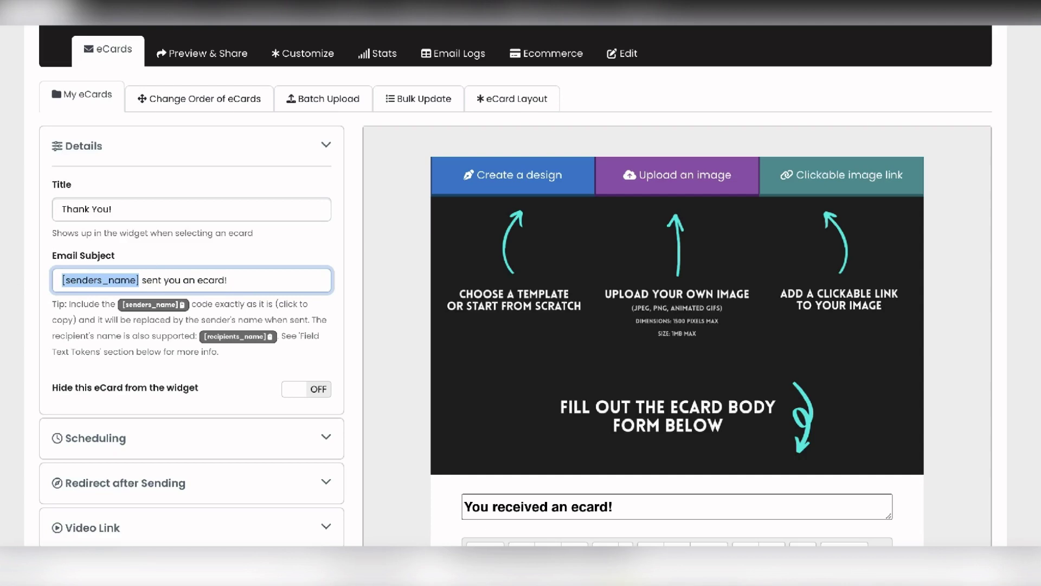
pyautogui.write('Bob')
pyautogui.hotkey('ctrl', 'shift', 'Left')
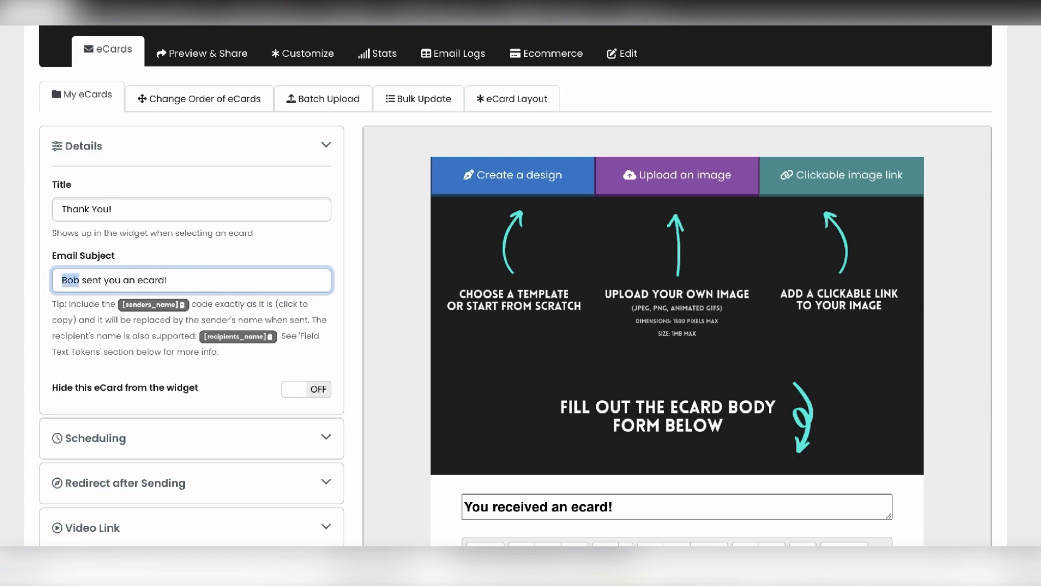
pyautogui.write('Tim')
pyautogui.hotkey('ctrl', 'shift', 'Left')
pyautogui.hotkey('ctrl', 'z')
pyautogui.hotkey('ctrl', 'z')
pyautogui.hotkey('ctrl', 'z')
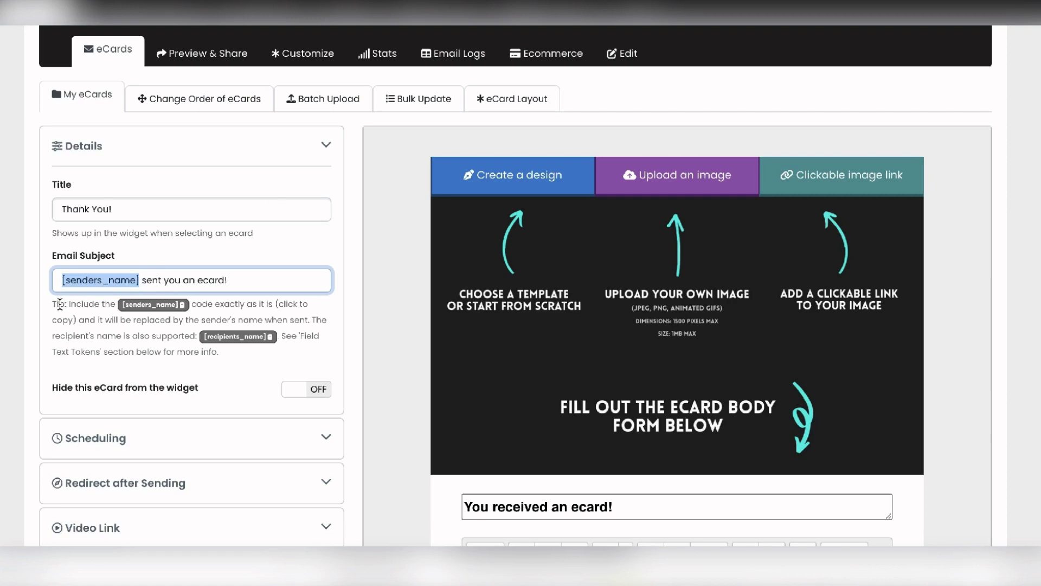
pyautogui.moveTo(59, 304); pyautogui.dragTo(321, 389)
pyautogui.click(279, 368)
pyautogui.scroll(-4, 336, 343)
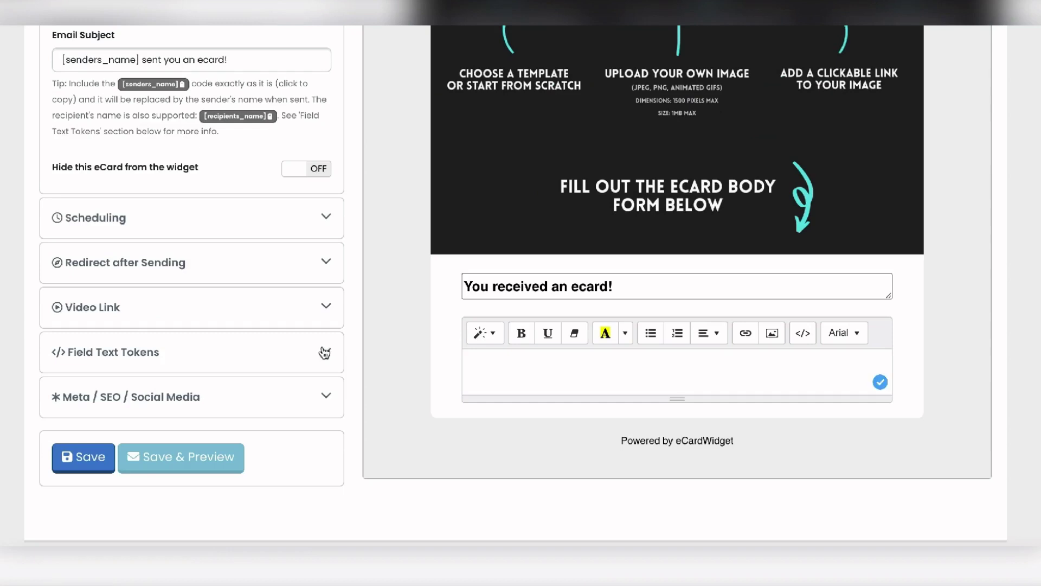
pyautogui.click(98, 352)
pyautogui.scroll(-6, 370, 358)
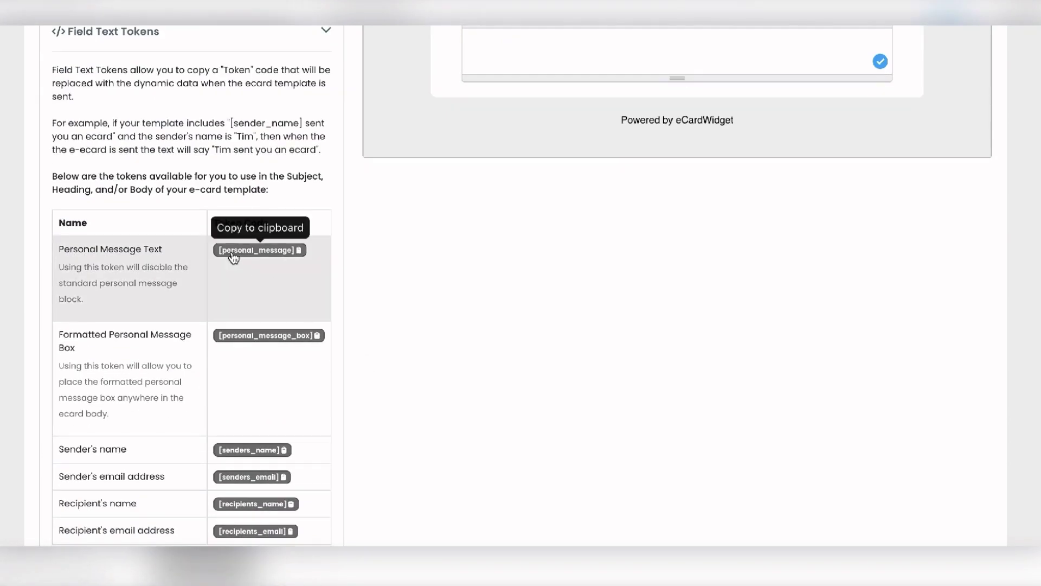
pyautogui.scroll(-1, 271, 364)
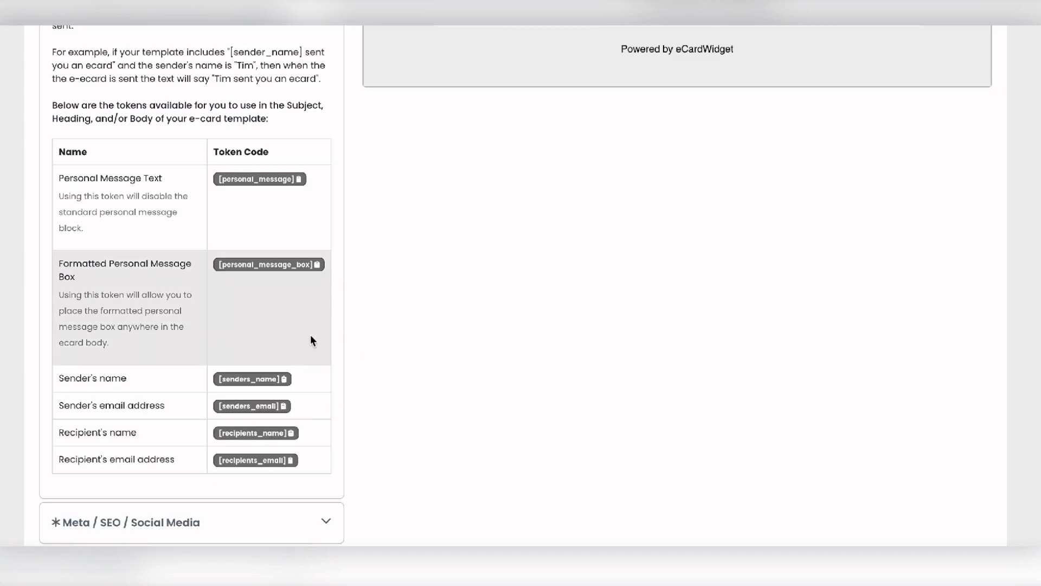
pyautogui.scroll(6, 311, 340)
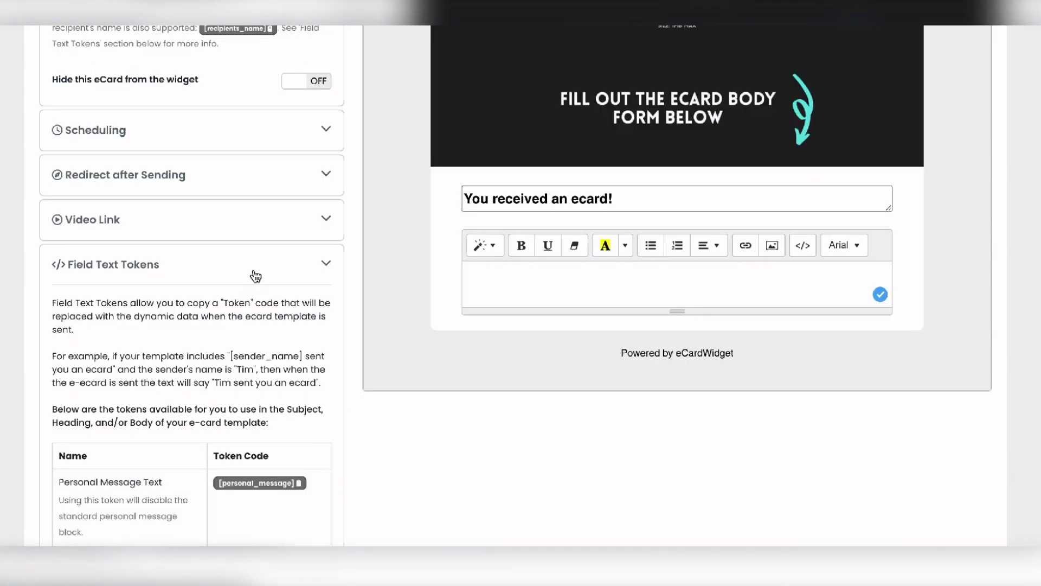
pyautogui.click(255, 268)
pyautogui.scroll(5, 377, 310)
pyautogui.scroll(-5, 92, 379)
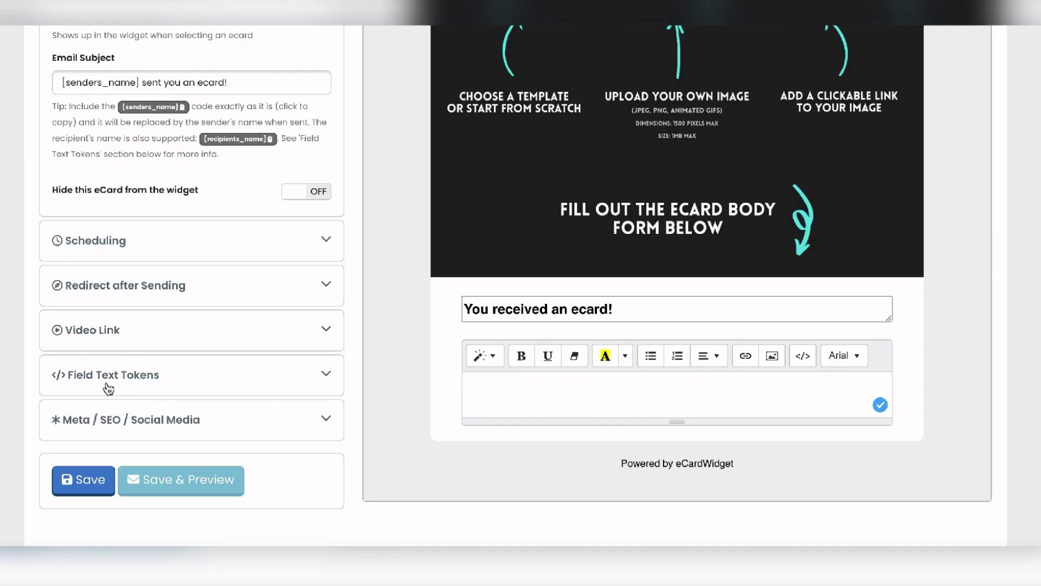
pyautogui.scroll(5, 369, 369)
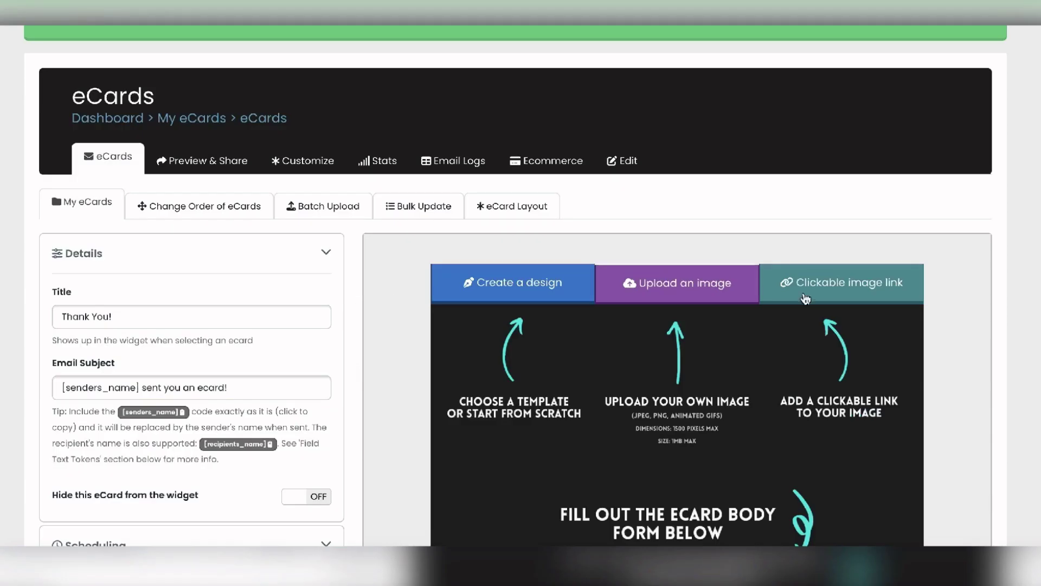
pyautogui.scroll(-3, 943, 304)
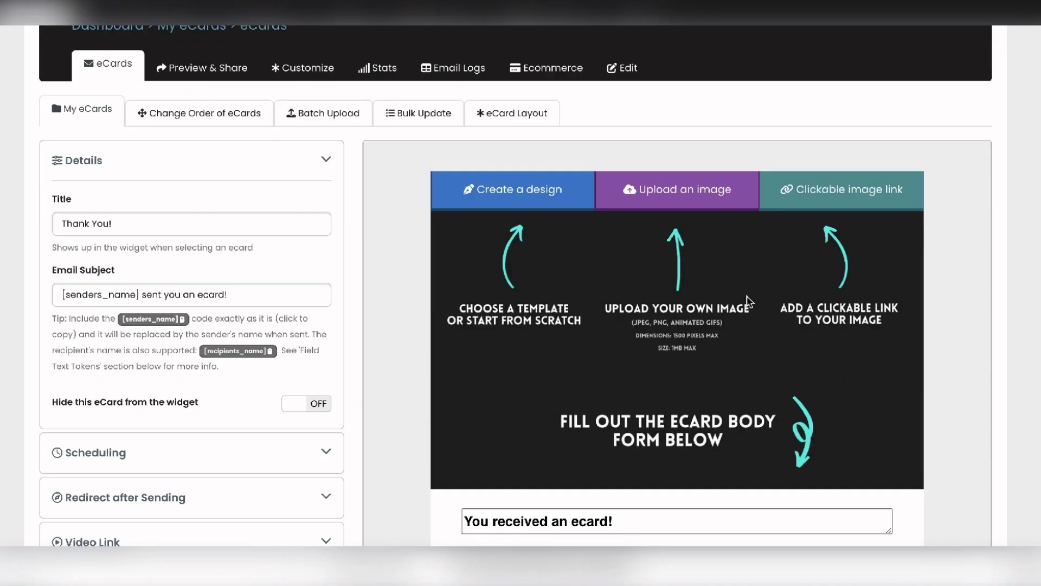
pyautogui.scroll(-4, 792, 342)
pyautogui.scroll(2, 869, 350)
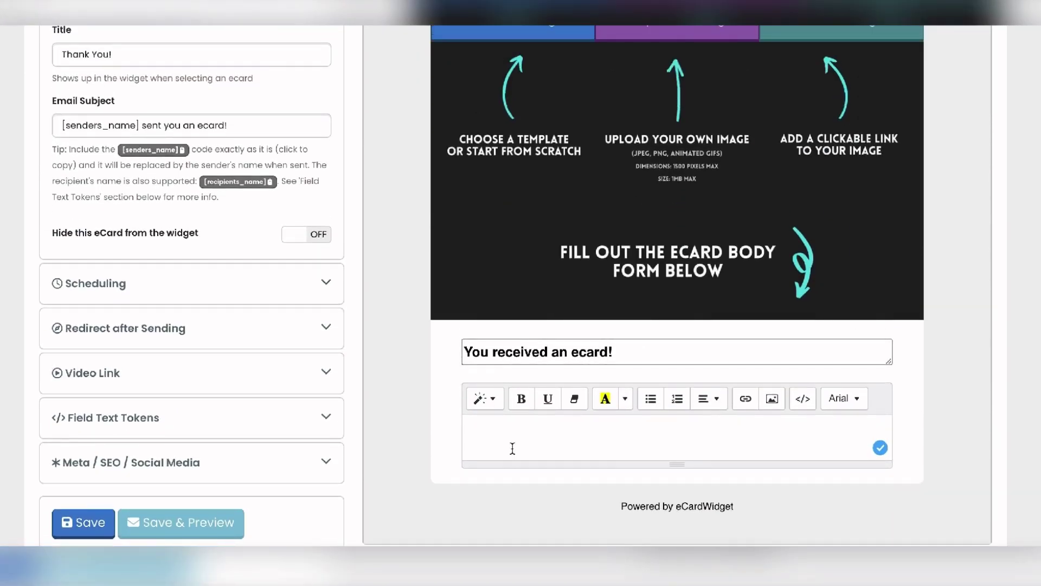
pyautogui.scroll(2, 512, 447)
pyautogui.scroll(1, 684, 309)
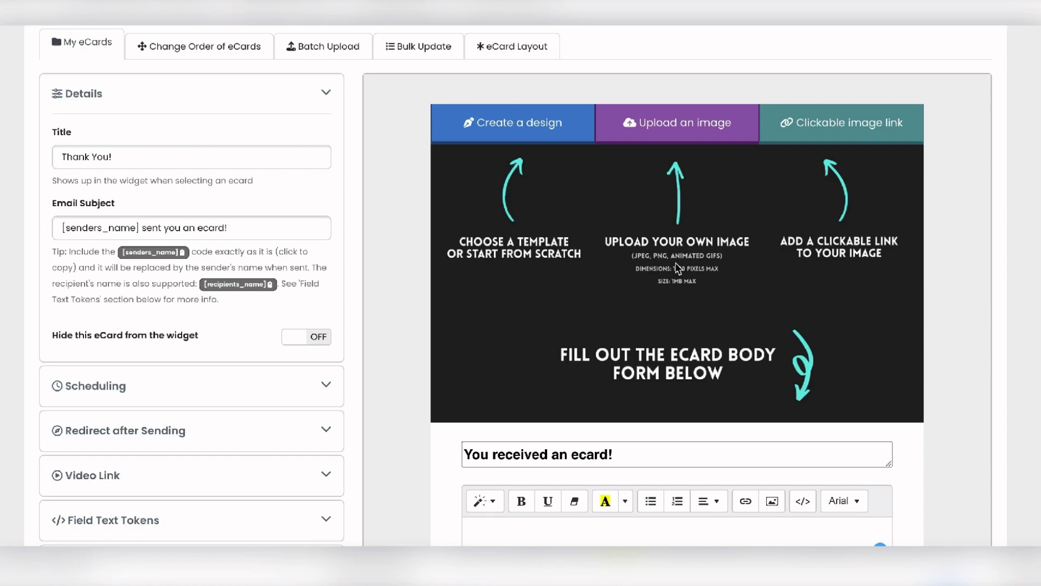
pyautogui.scroll(1, 679, 270)
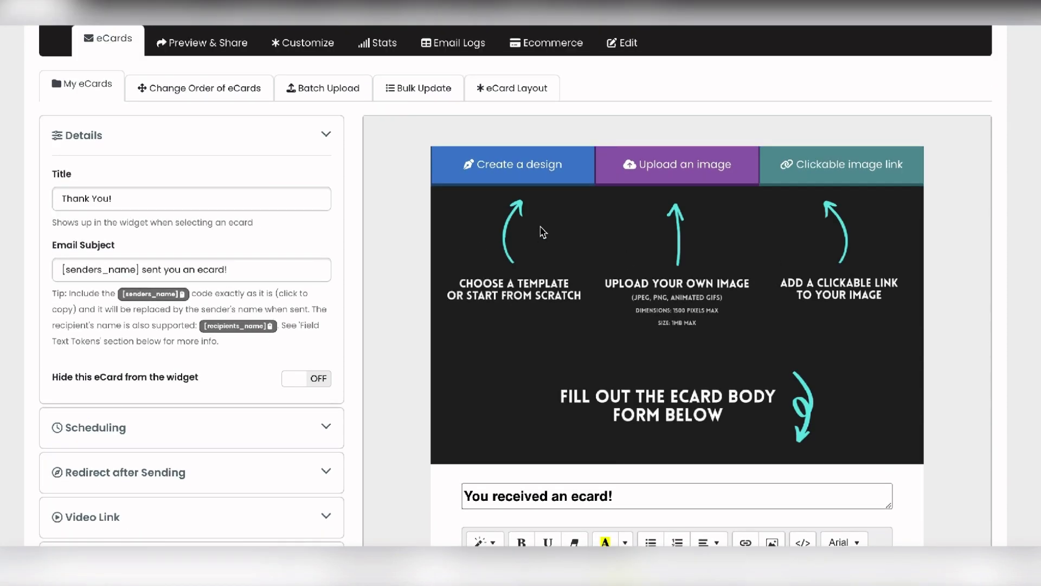
# - Start a custom design from the jumping-silhouettes 'Thank you!' template
pyautogui.click(510, 166)
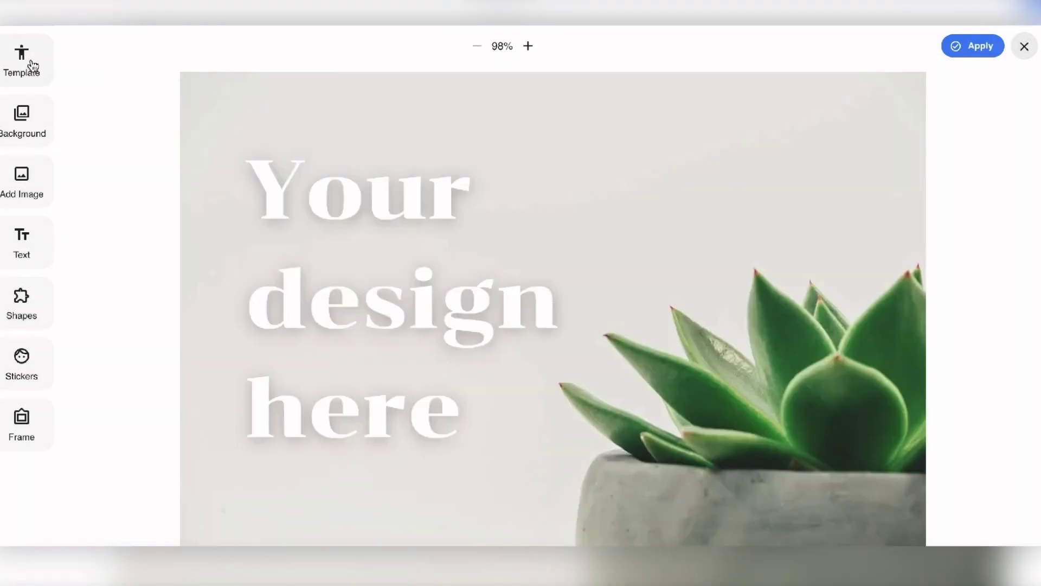
pyautogui.click(32, 65)
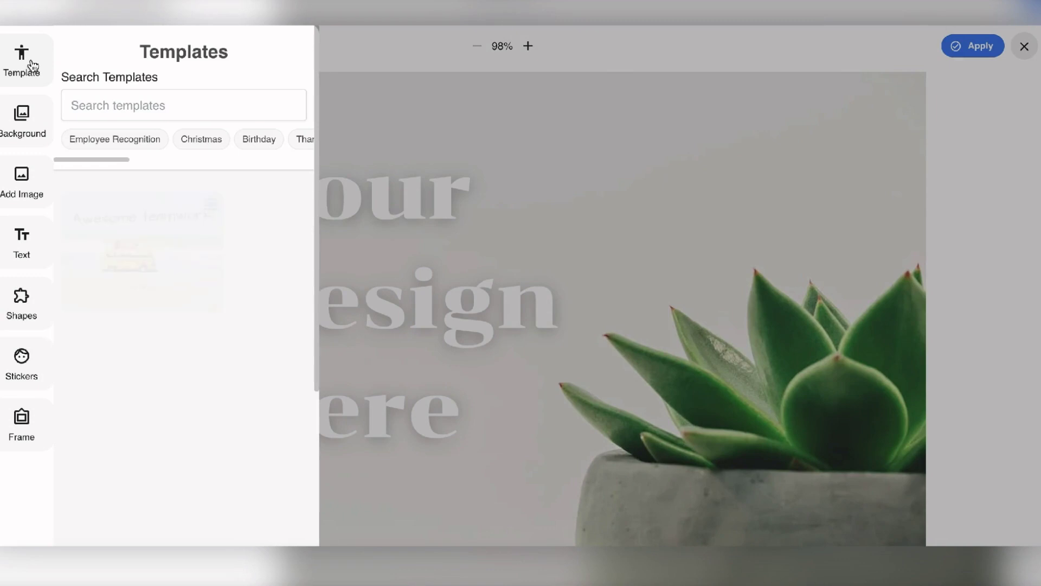
pyautogui.click(91, 335)
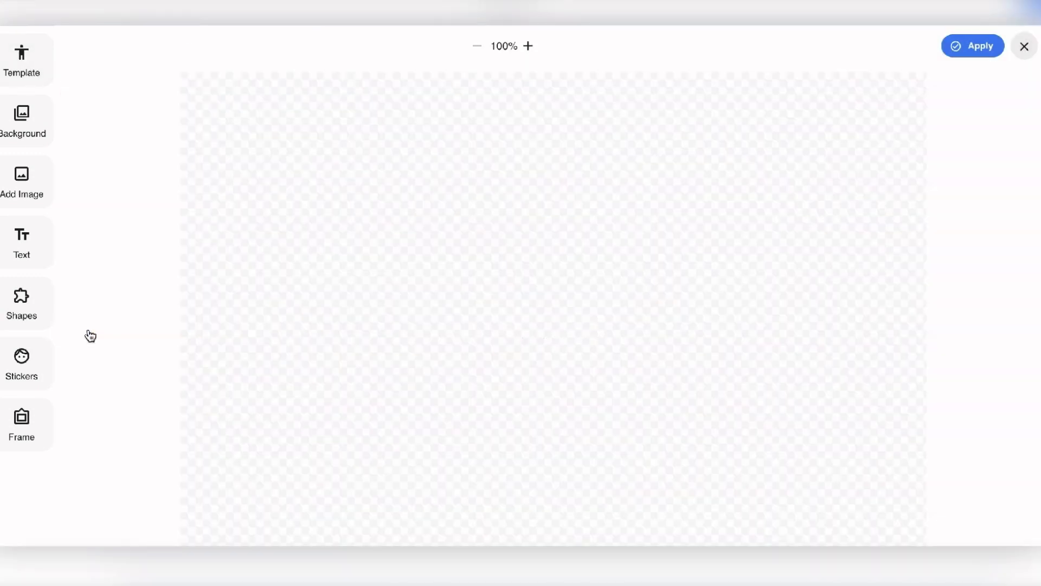
pyautogui.click(624, 474)
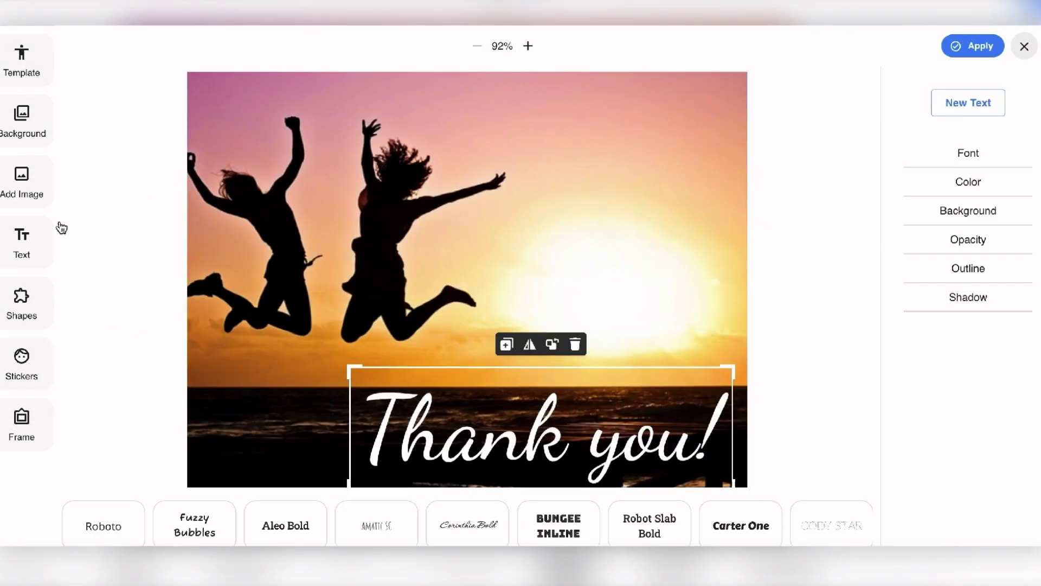
pyautogui.click(579, 179)
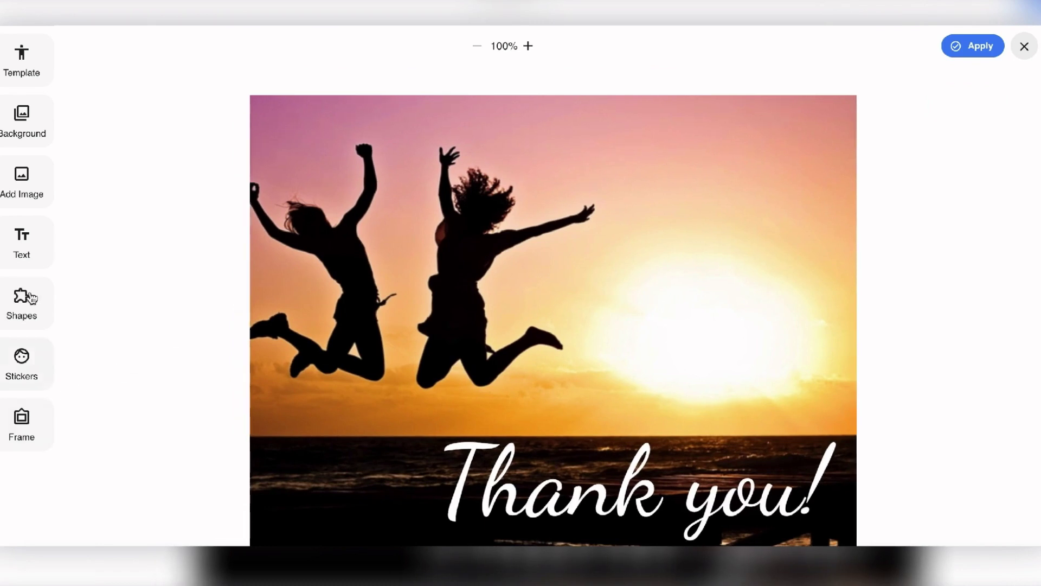
# - Upload yourlogo4.png, place it near the top-right corner, and apply the design
pyautogui.click(34, 187)
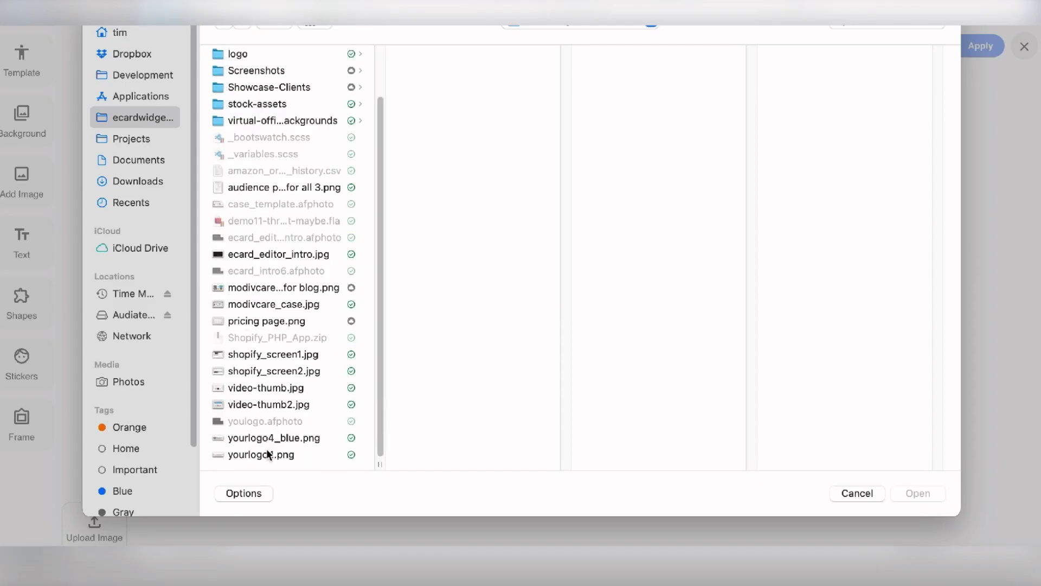
pyautogui.click(266, 454)
pyautogui.click(916, 493)
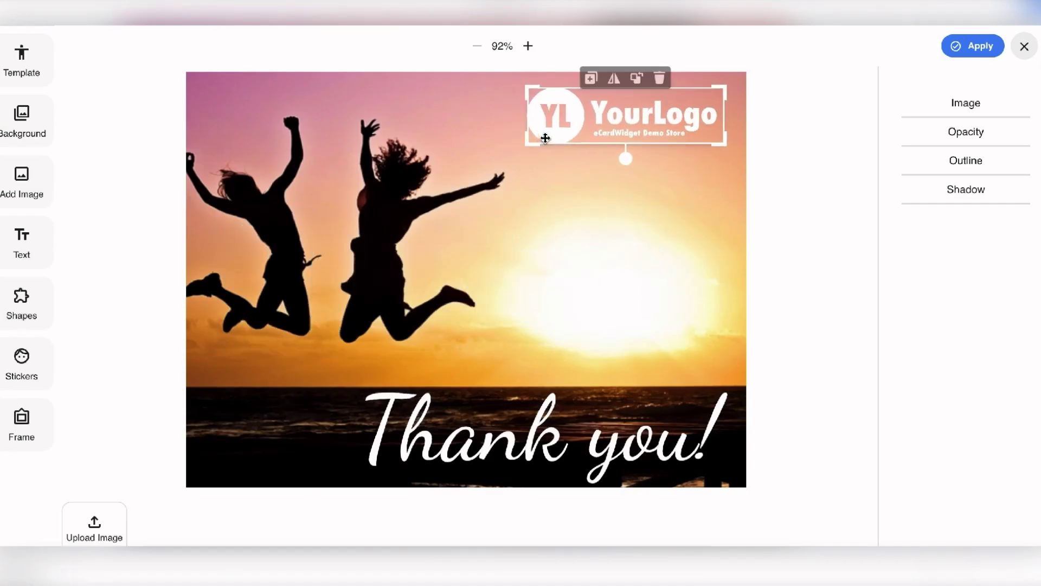
pyautogui.moveTo(660, 116); pyautogui.dragTo(701, 117)
pyautogui.click(856, 298)
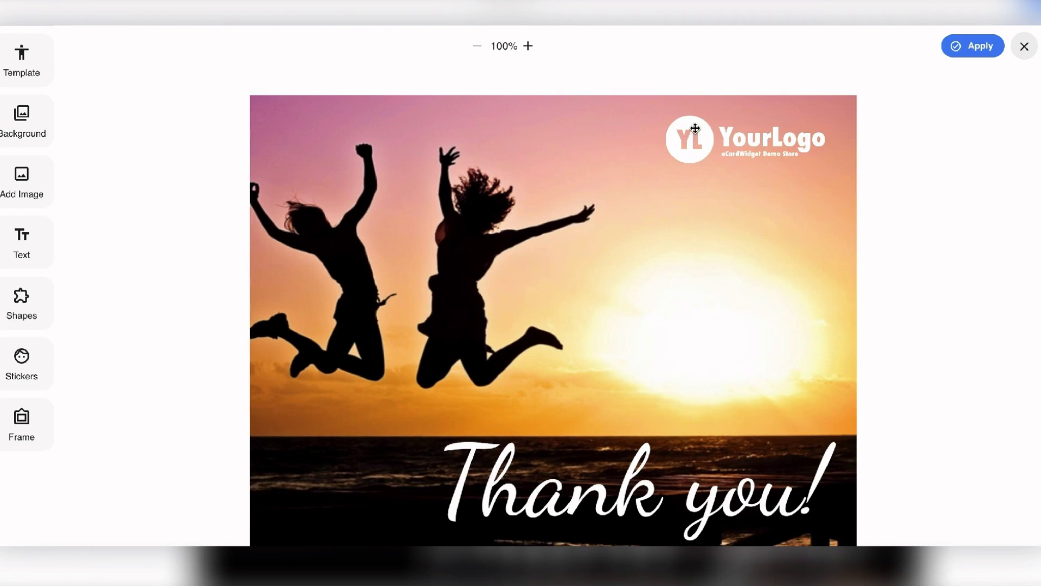
pyautogui.click(983, 50)
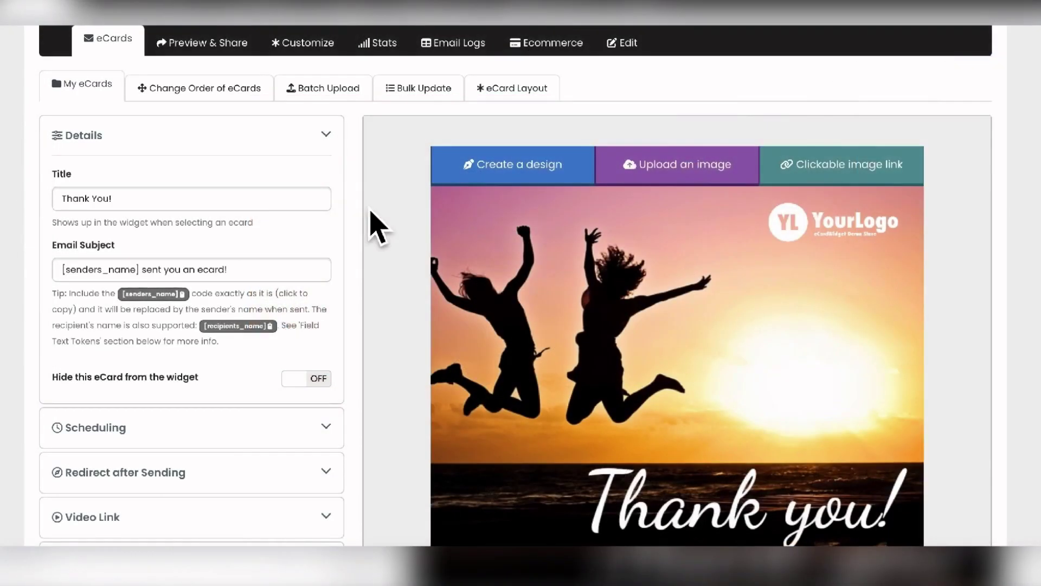
pyautogui.click(227, 141)
pyautogui.click(202, 191)
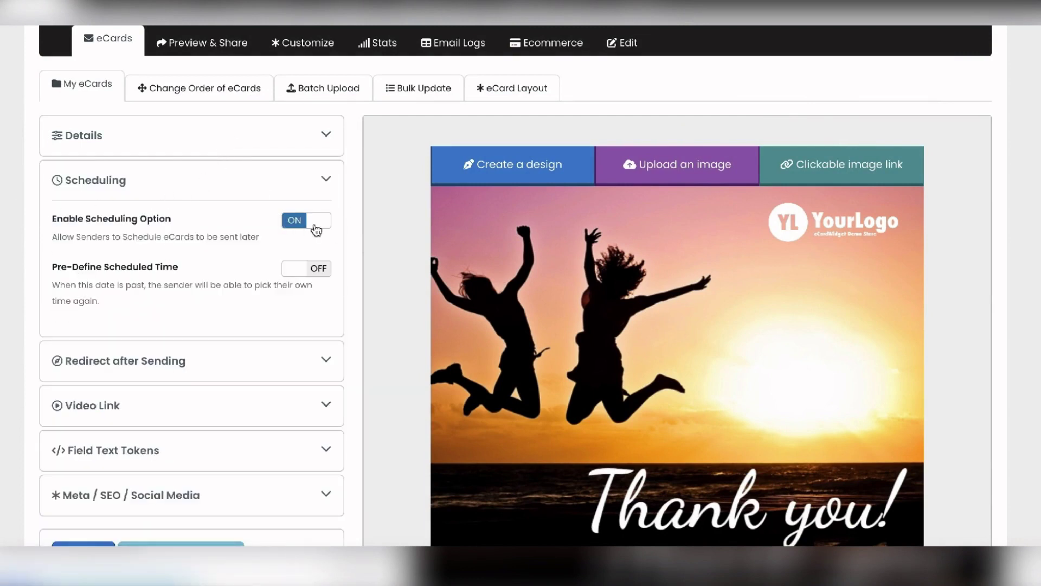
pyautogui.click(281, 181)
pyautogui.click(186, 227)
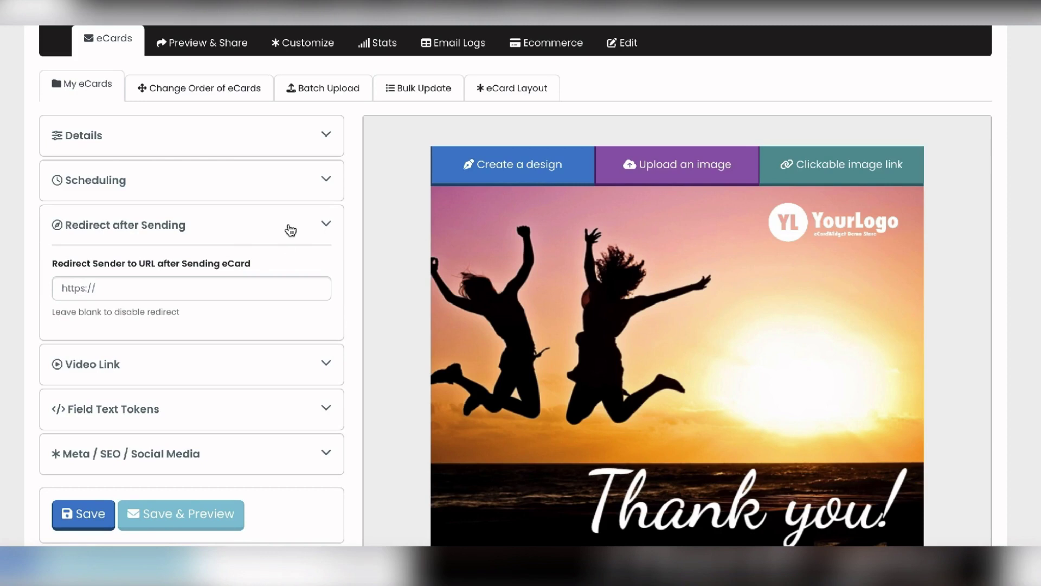
pyautogui.click(291, 230)
pyautogui.click(320, 269)
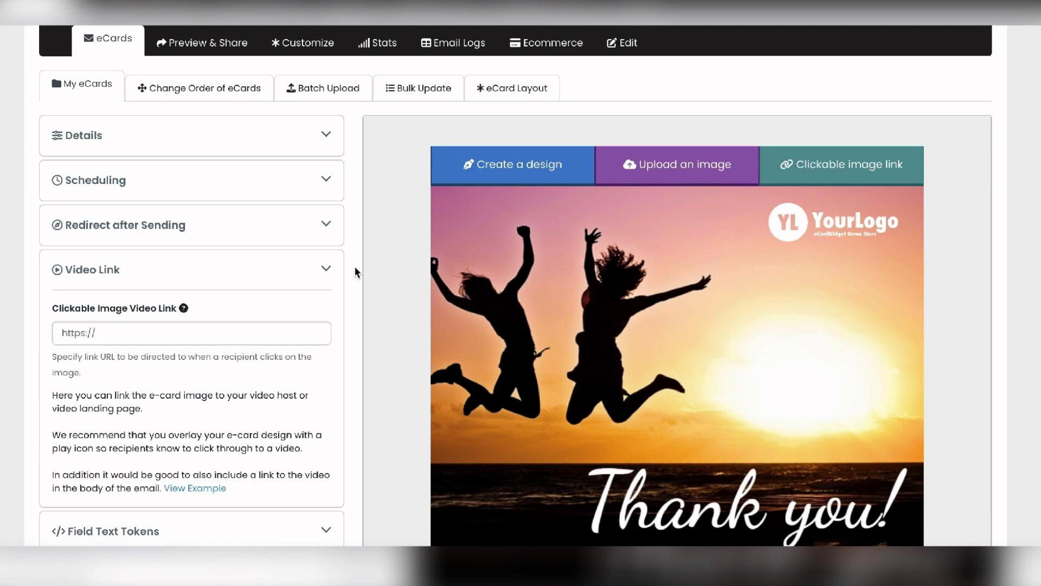
pyautogui.click(237, 269)
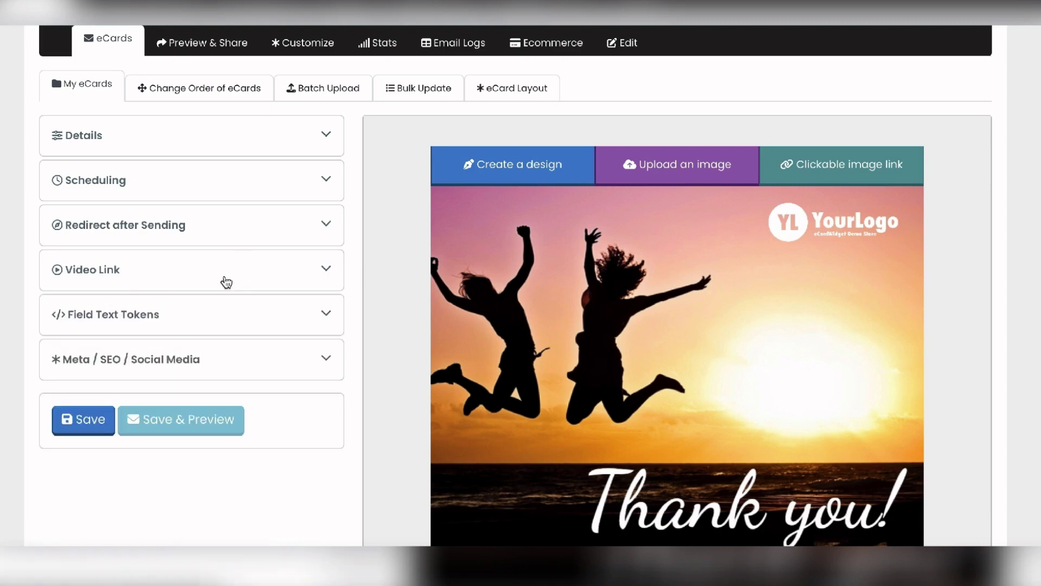
pyautogui.scroll(-1, 353, 298)
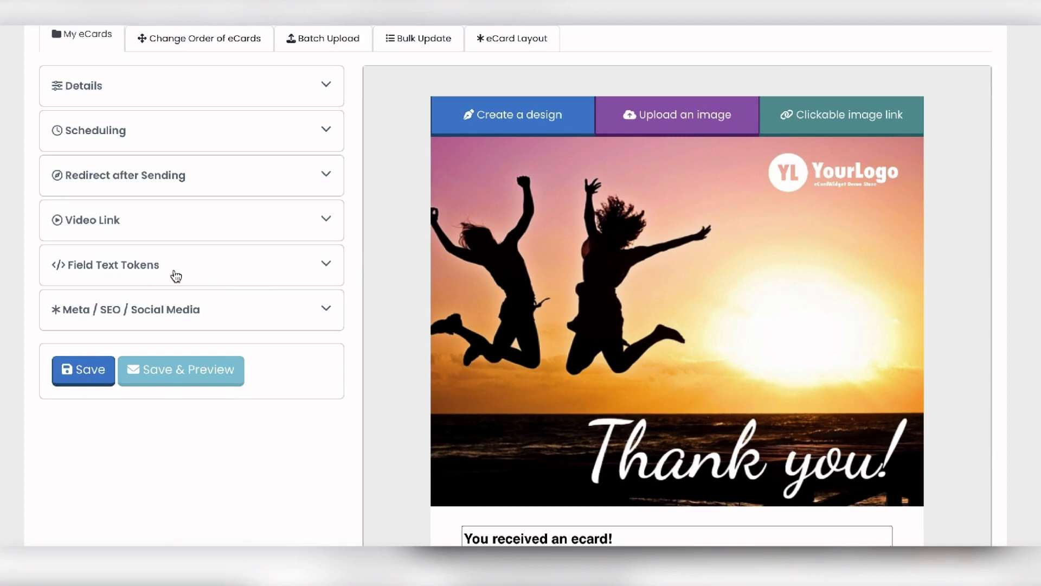
pyautogui.click(268, 316)
pyautogui.scroll(-2, 332, 275)
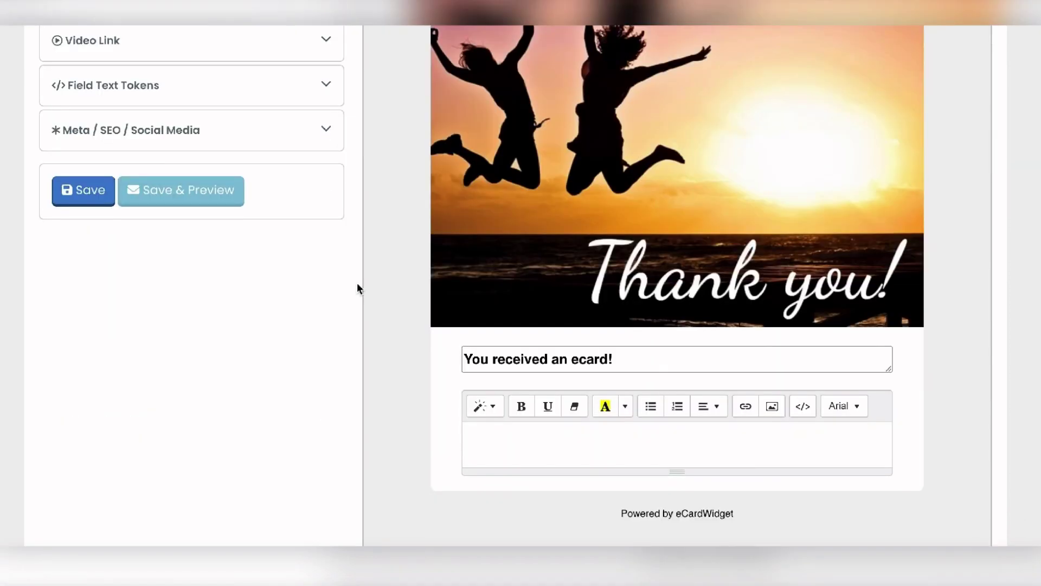
pyautogui.moveTo(727, 362); pyautogui.dragTo(453, 366)
# - Change the heading to 'You received a Thank You Card!'
pyautogui.click(558, 364)
pyautogui.moveTo(626, 364); pyautogui.dragTo(433, 371)
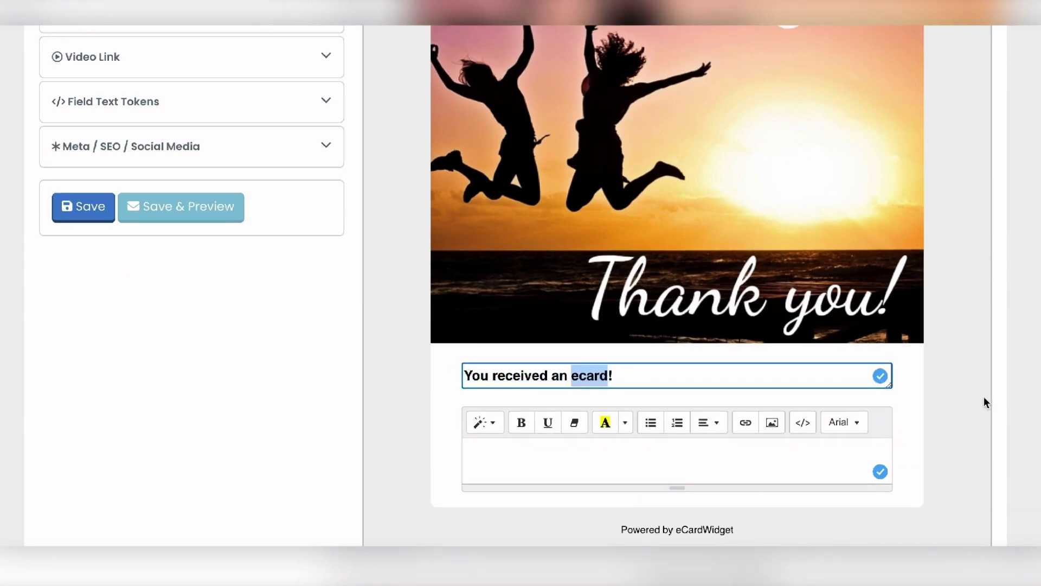
pyautogui.press('BackSpace')
pyautogui.press('BackSpace')
pyautogui.write('Thank You Car')
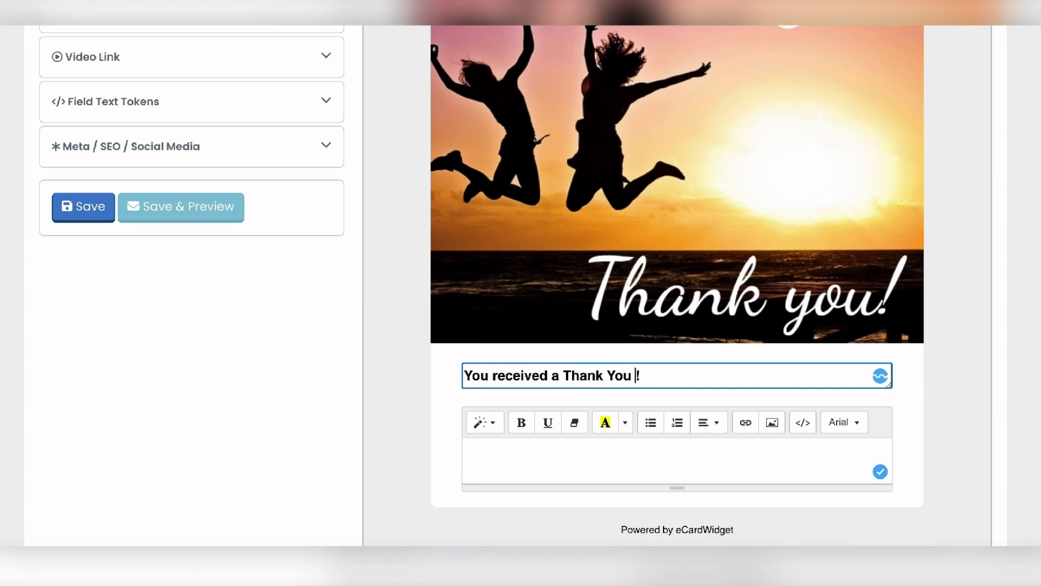
pyautogui.write('d')
pyautogui.scroll(-1, 846, 365)
pyautogui.click(590, 428)
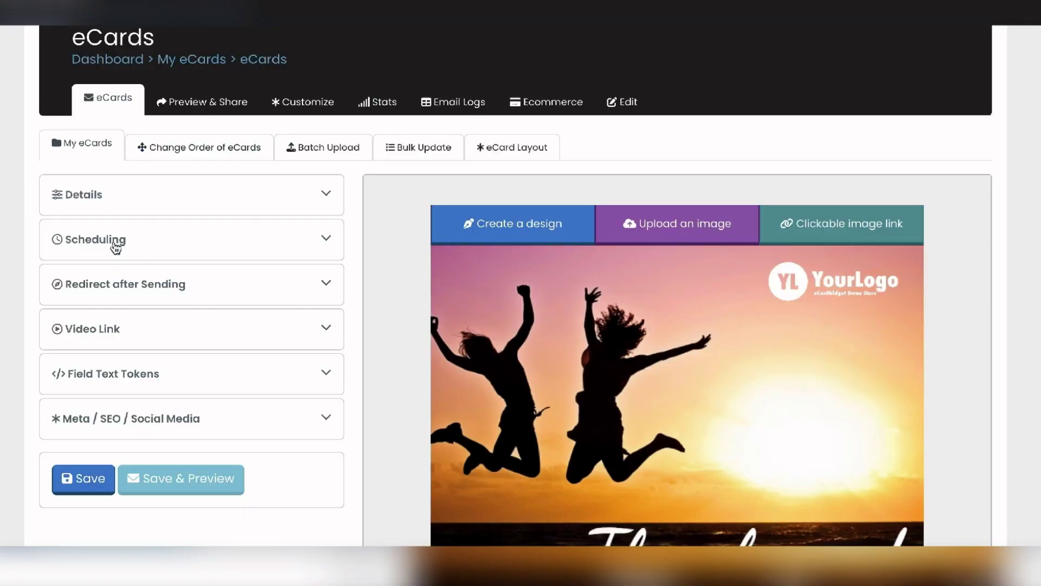
# - Write the body '[senders_name] sent you an amazing Thank you Card!' using the copied sender token
pyautogui.click(105, 200)
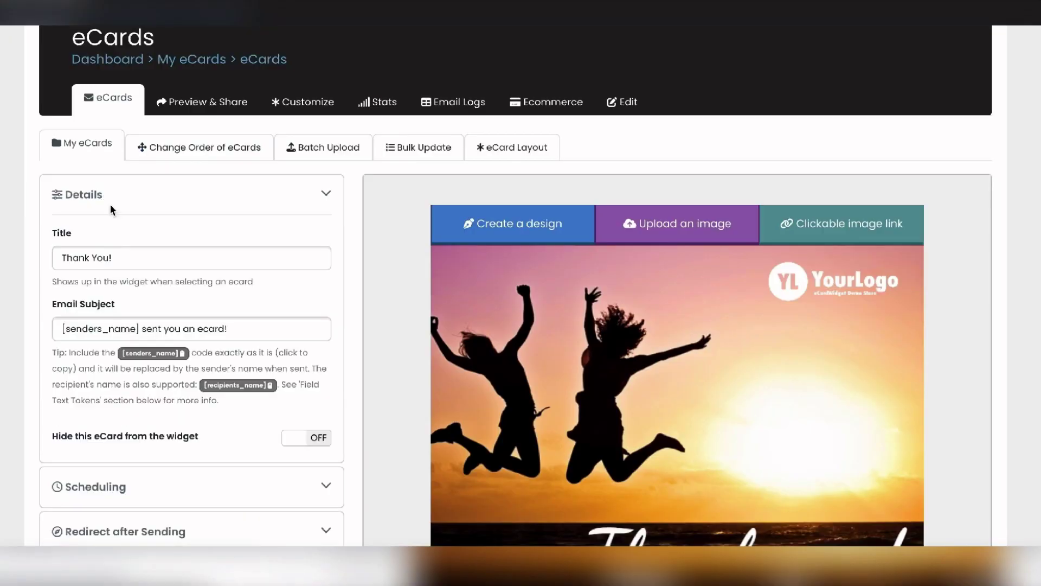
pyautogui.click(160, 353)
pyautogui.scroll(-5, 611, 273)
pyautogui.scroll(-2, 611, 273)
pyautogui.click(553, 353)
pyautogui.hotkey('ctrl', 'v')
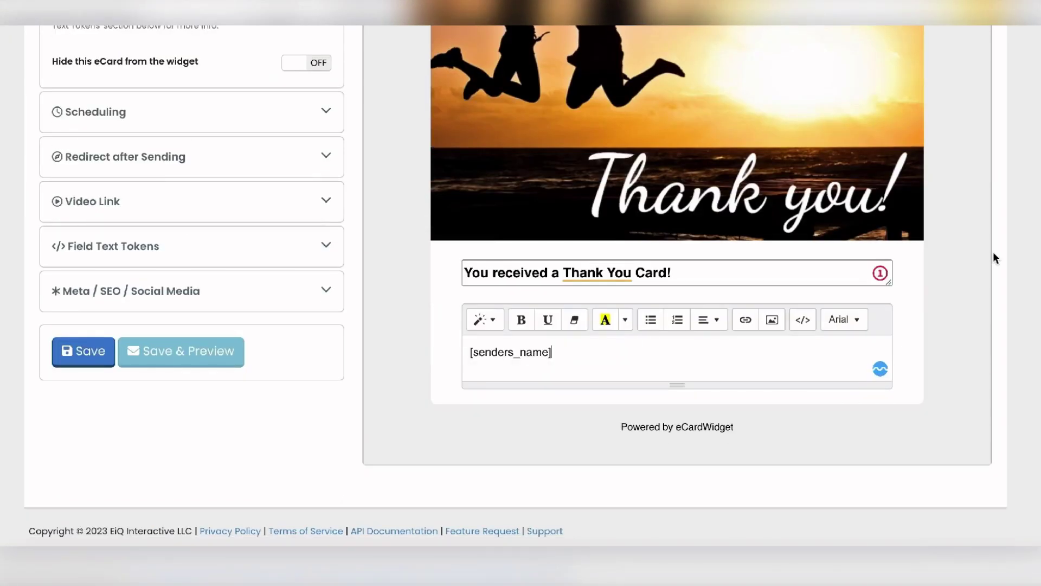
pyautogui.write('sent you an amazing Thank you Ca')
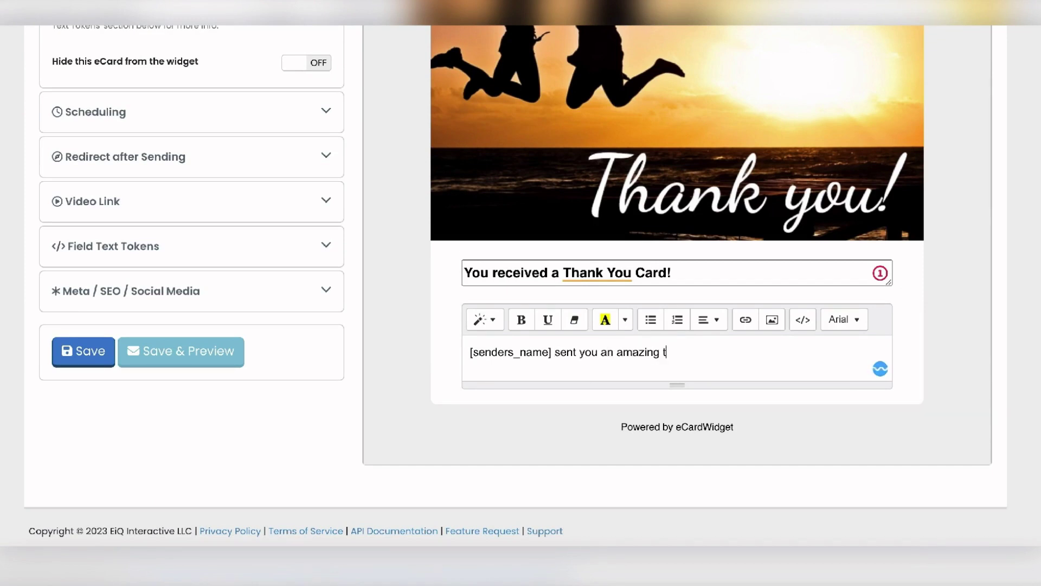
pyautogui.write('rd!')
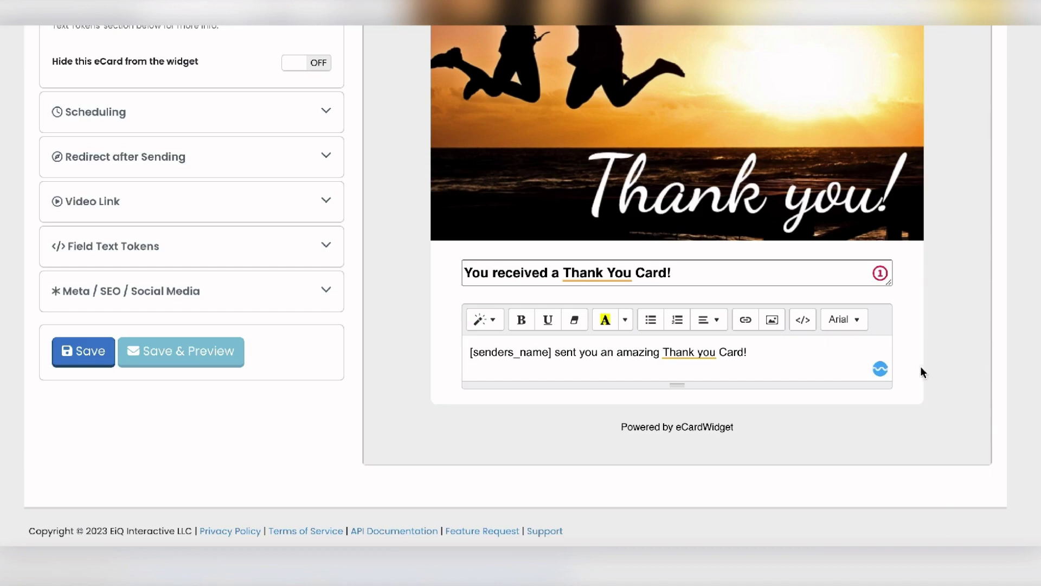
pyautogui.press('Return')
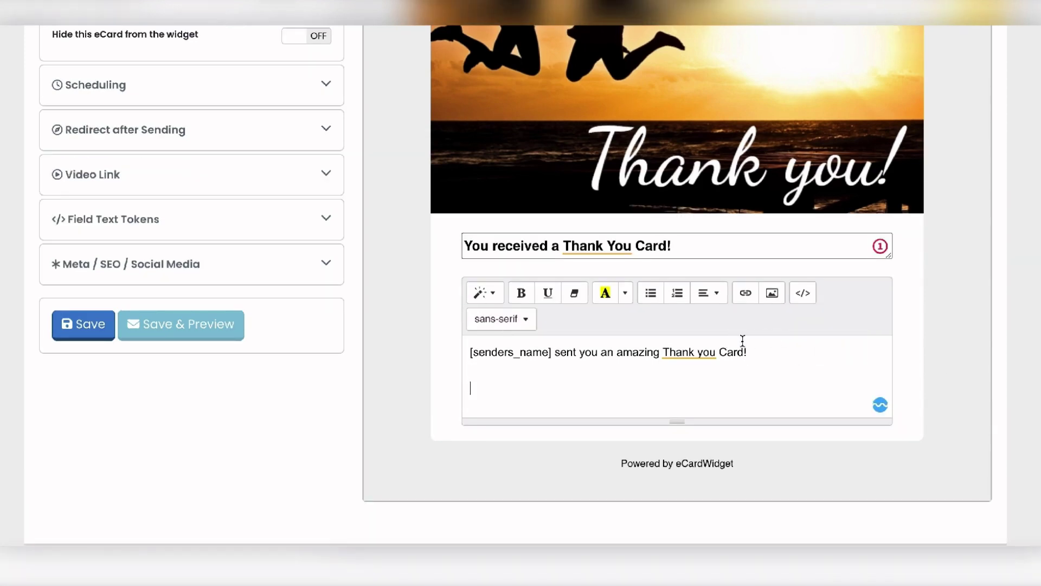
# - Check the message line's colour and font options unchanged, then bring up picture insertion
pyautogui.moveTo(747, 349); pyautogui.dragTo(409, 355)
pyautogui.click(626, 293)
pyautogui.click(626, 293)
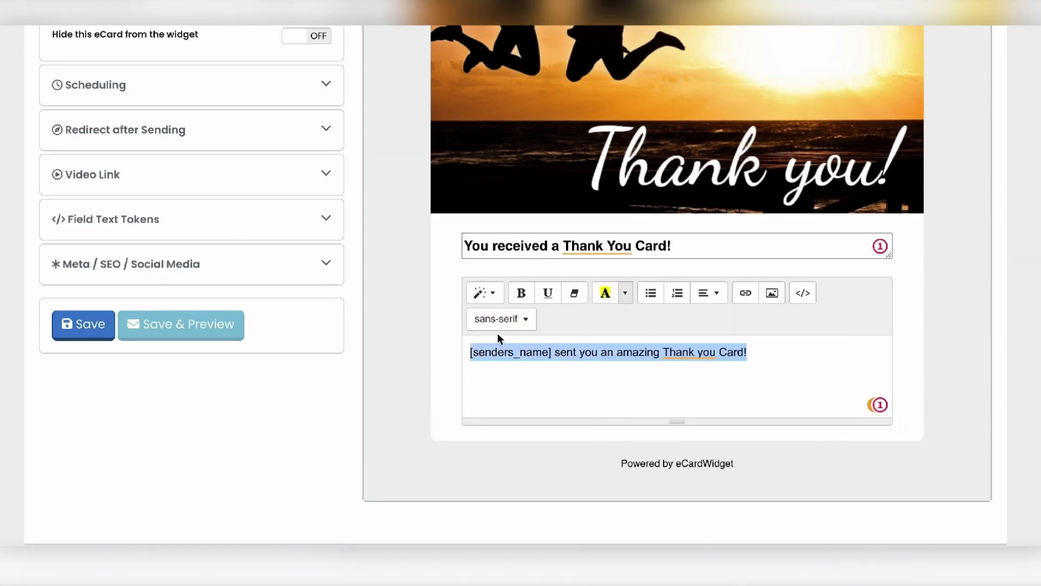
pyautogui.click(510, 321)
pyautogui.click(785, 351)
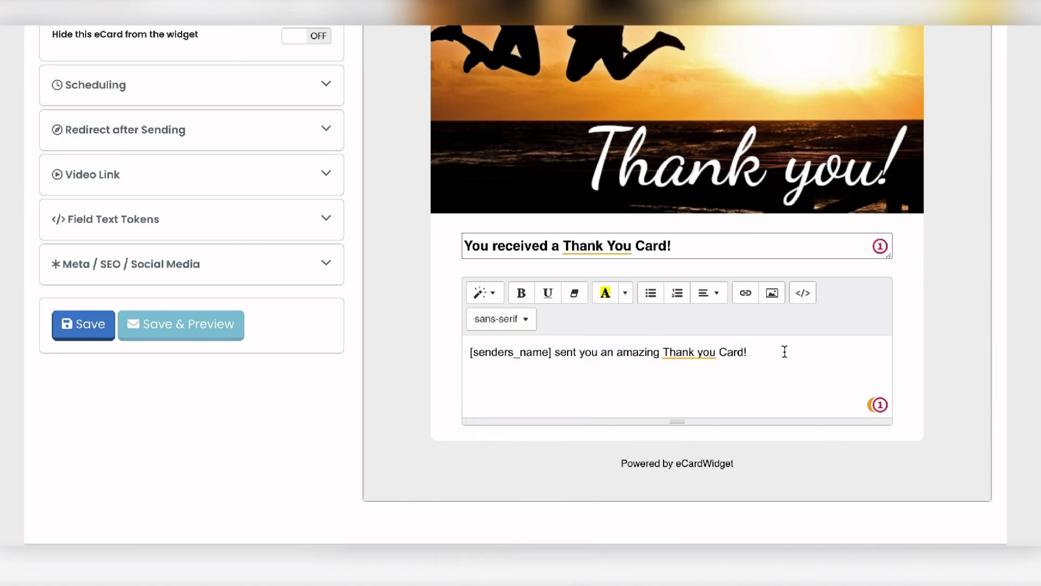
pyautogui.click(773, 321)
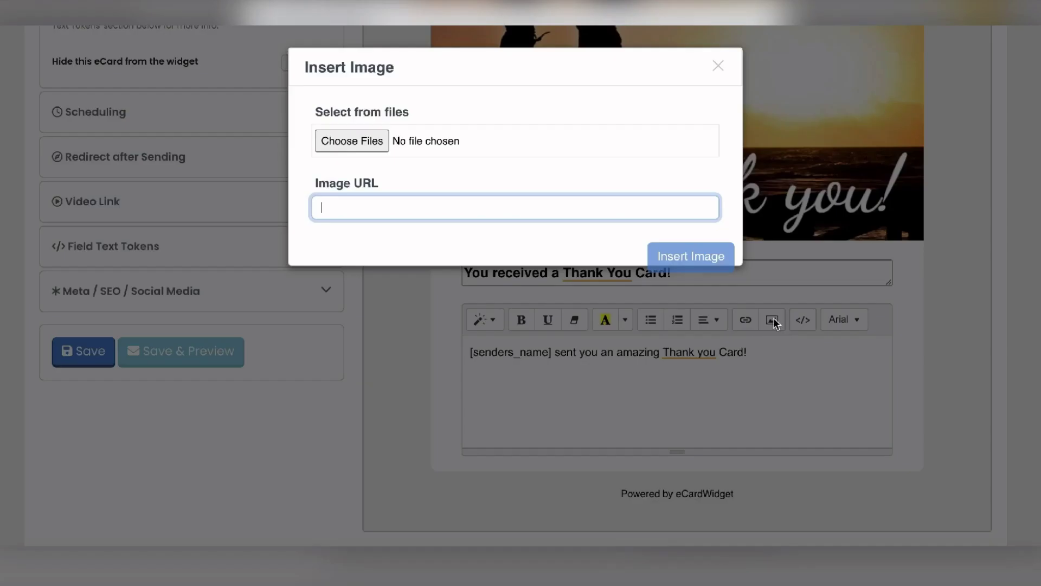
# - Upload and insert the yourlogo4.png logo into the message body
pyautogui.click(349, 144)
pyautogui.scroll(-3, 334, 340)
pyautogui.click(313, 453)
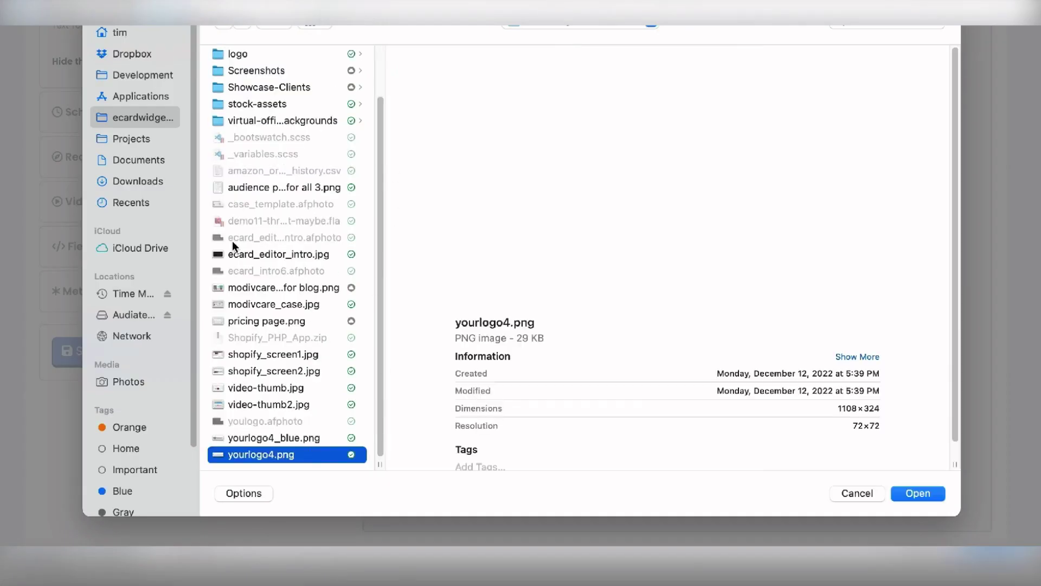
pyautogui.click(895, 493)
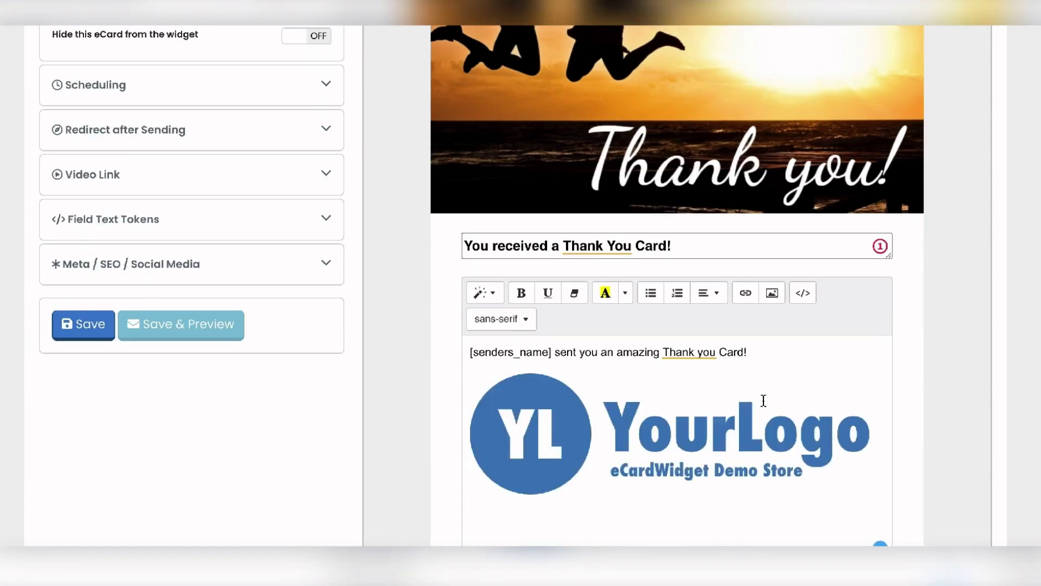
pyautogui.click(795, 351)
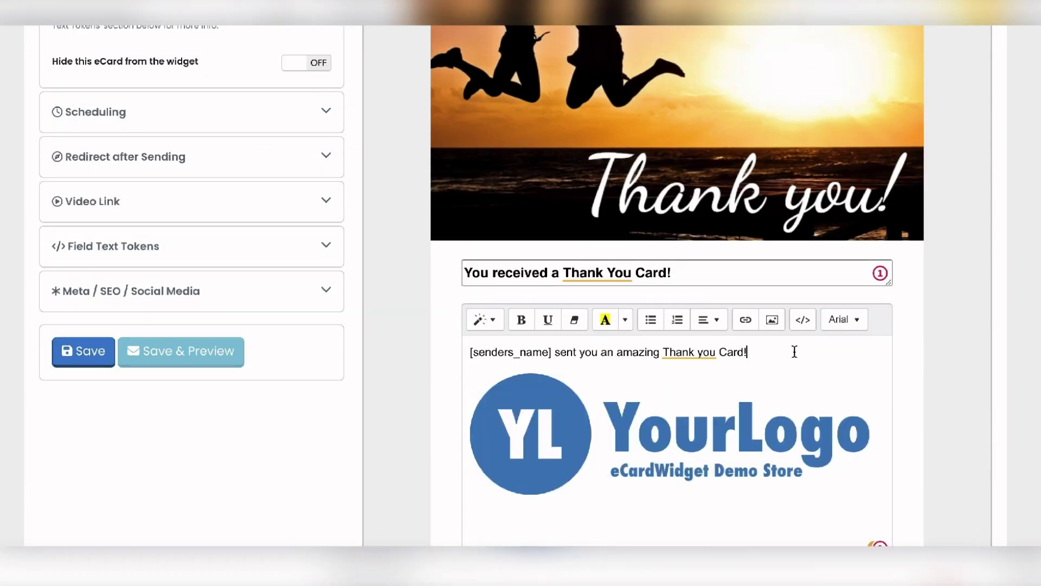
# - Inspect the message HTML in Code View, then delete the logo image
pyautogui.click(809, 324)
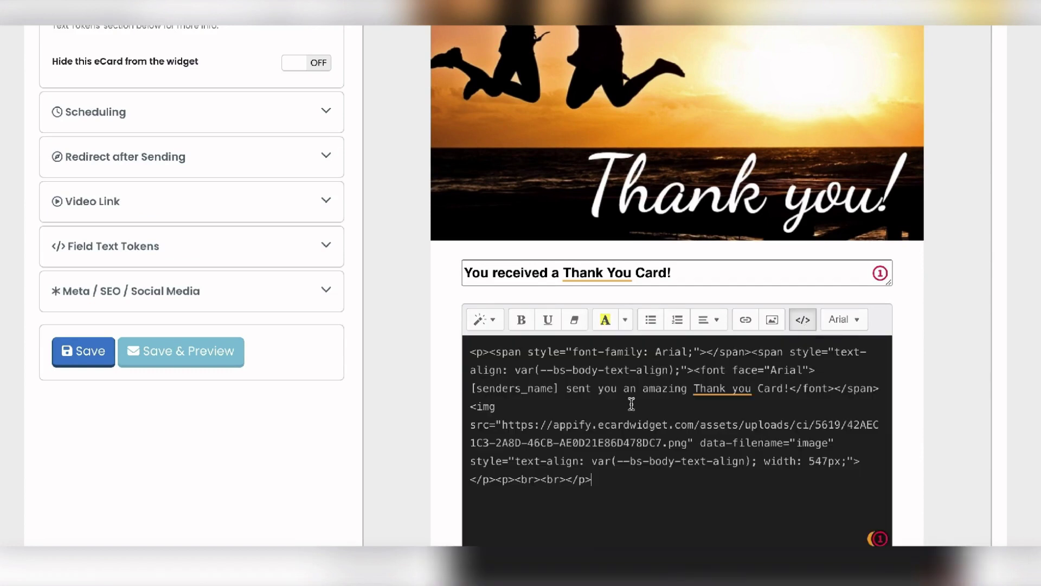
pyautogui.scroll(-1, 748, 446)
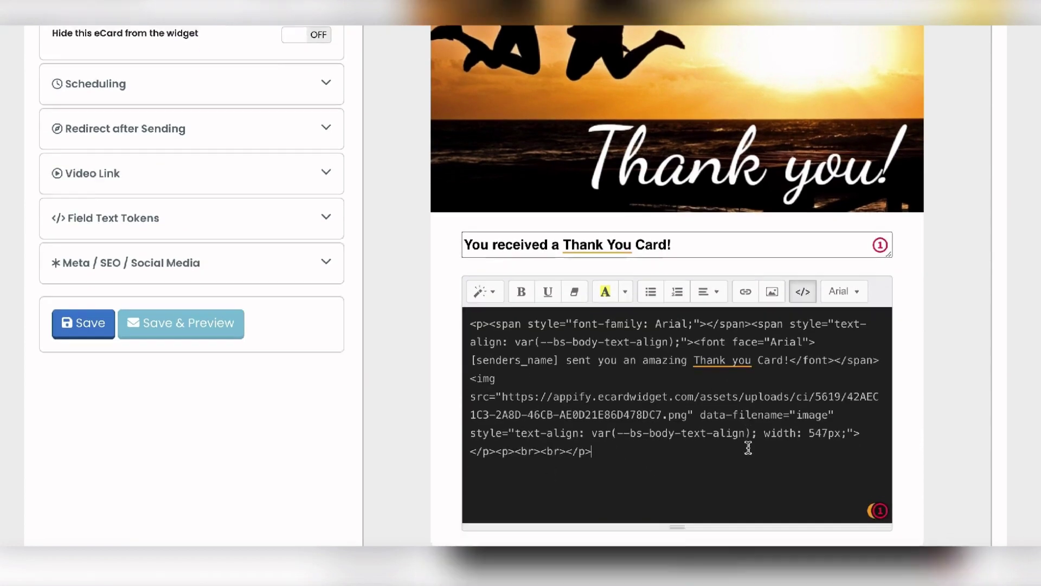
pyautogui.click(804, 265)
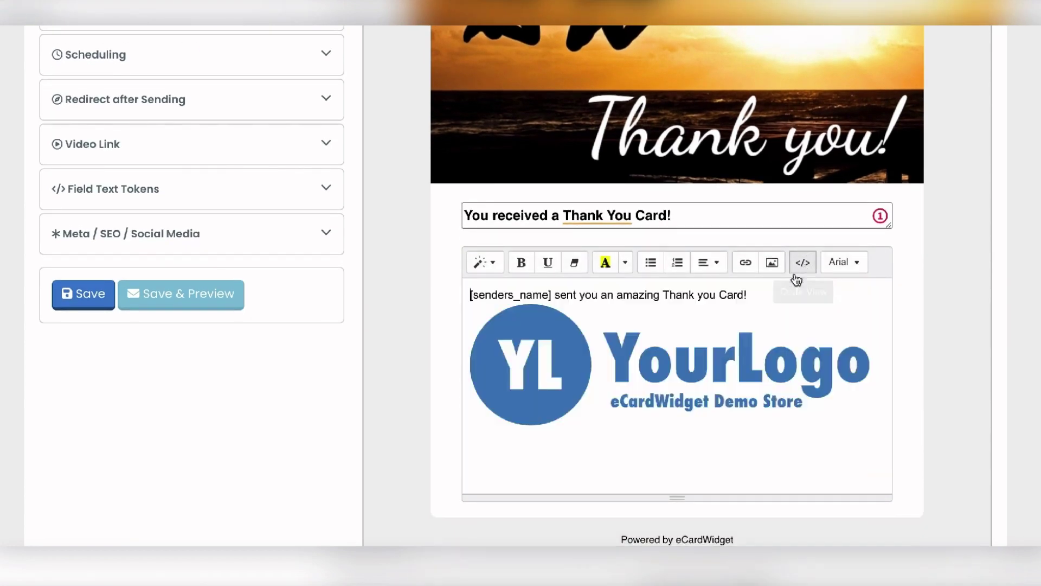
pyautogui.click(609, 456)
pyautogui.click(654, 427)
pyautogui.press('Delete')
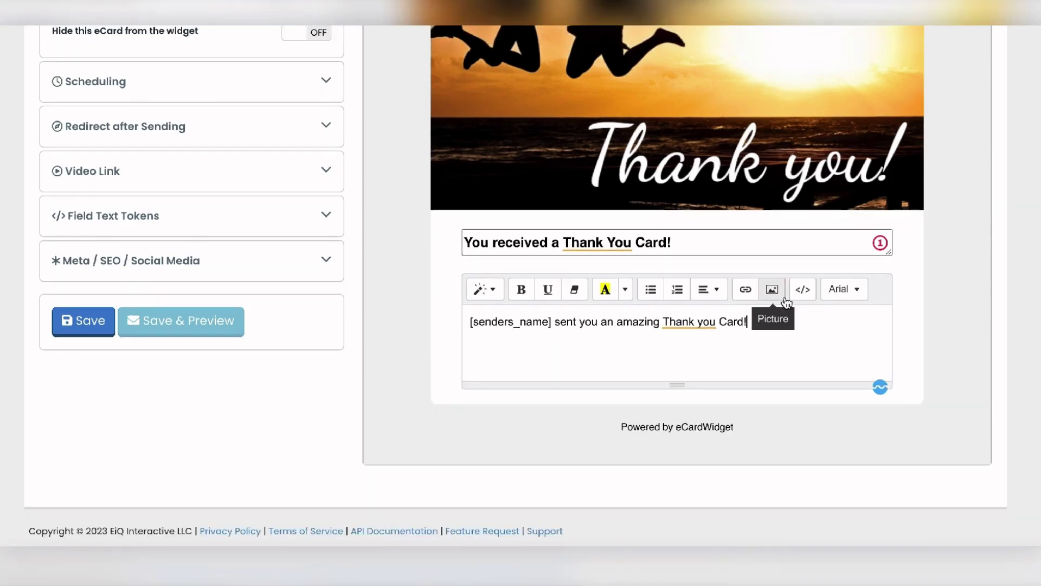
# - Save the Thank You! eCard and bring up the Preview & Share page's Widget Preview
pyautogui.scroll(8, 391, 250)
pyautogui.scroll(2, 927, 228)
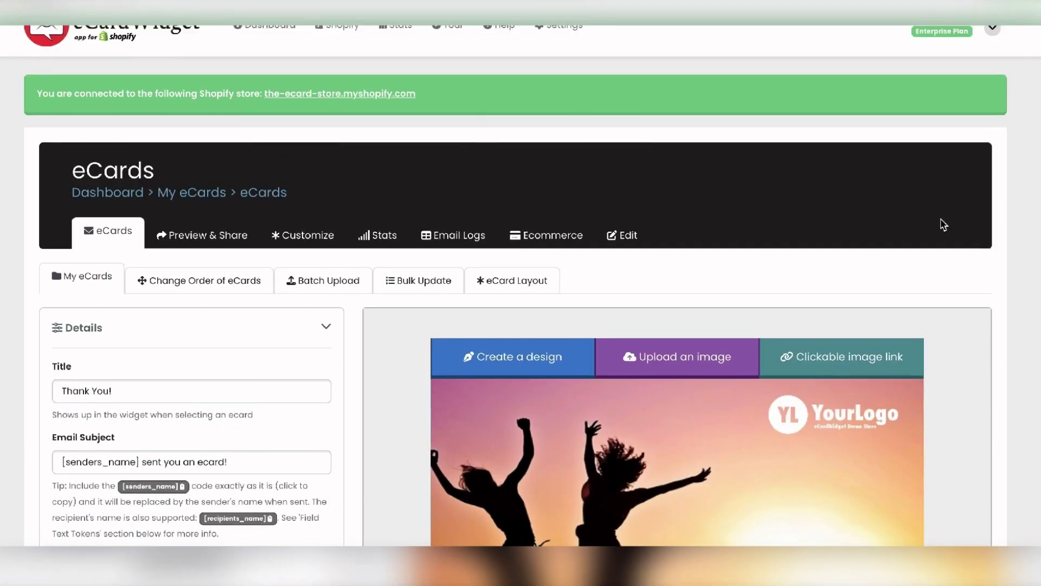
pyautogui.scroll(-9, 940, 225)
pyautogui.scroll(5, 539, 439)
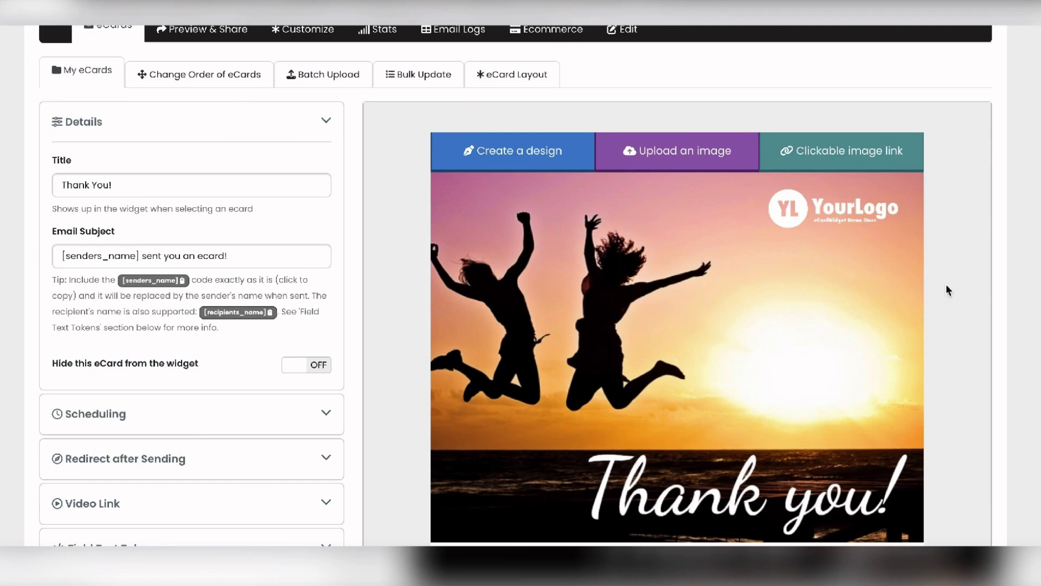
pyautogui.scroll(-5, 947, 276)
pyautogui.scroll(3, 952, 371)
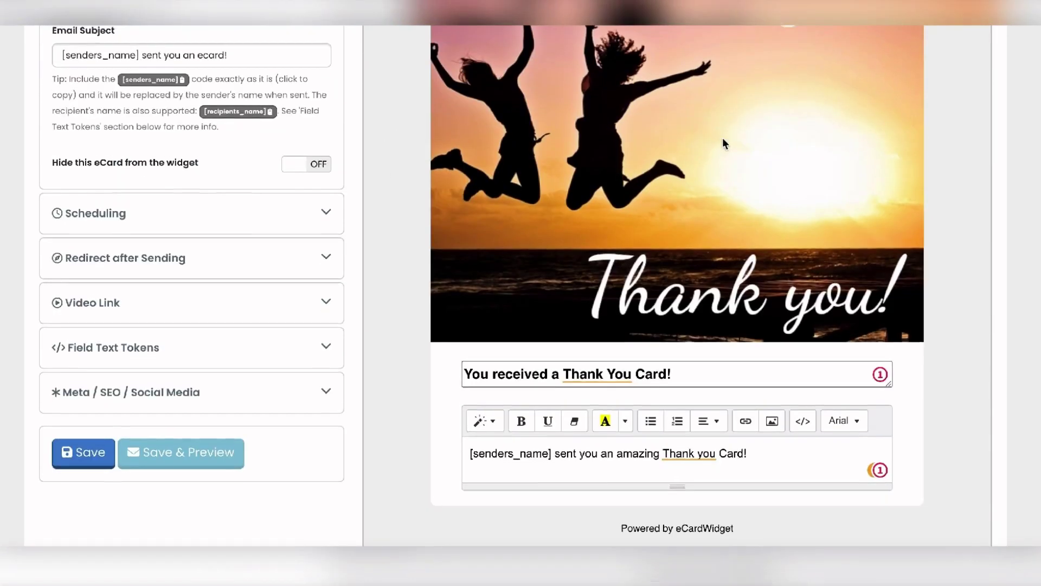
pyautogui.scroll(-4, 400, 276)
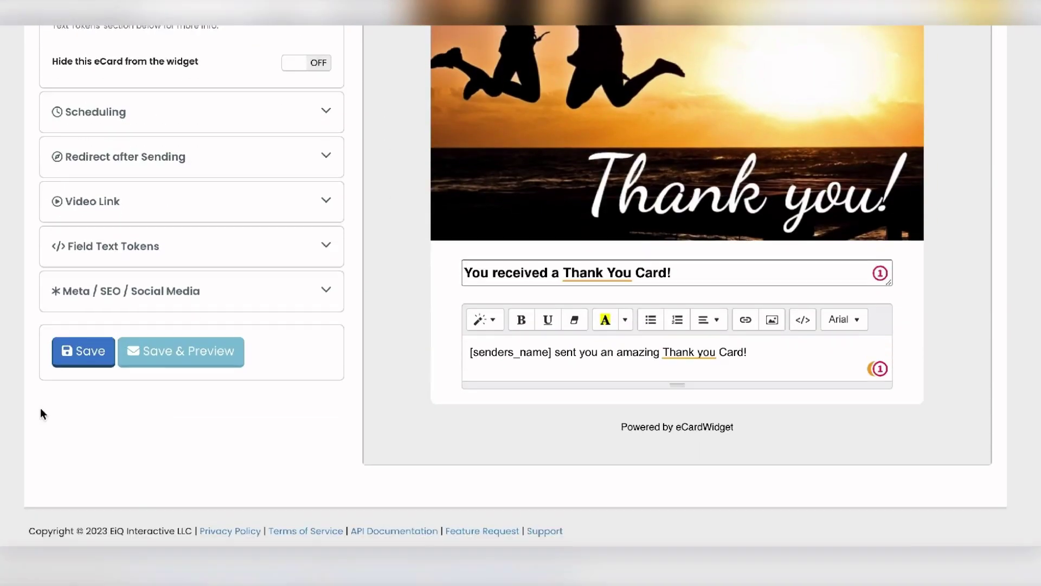
pyautogui.click(80, 352)
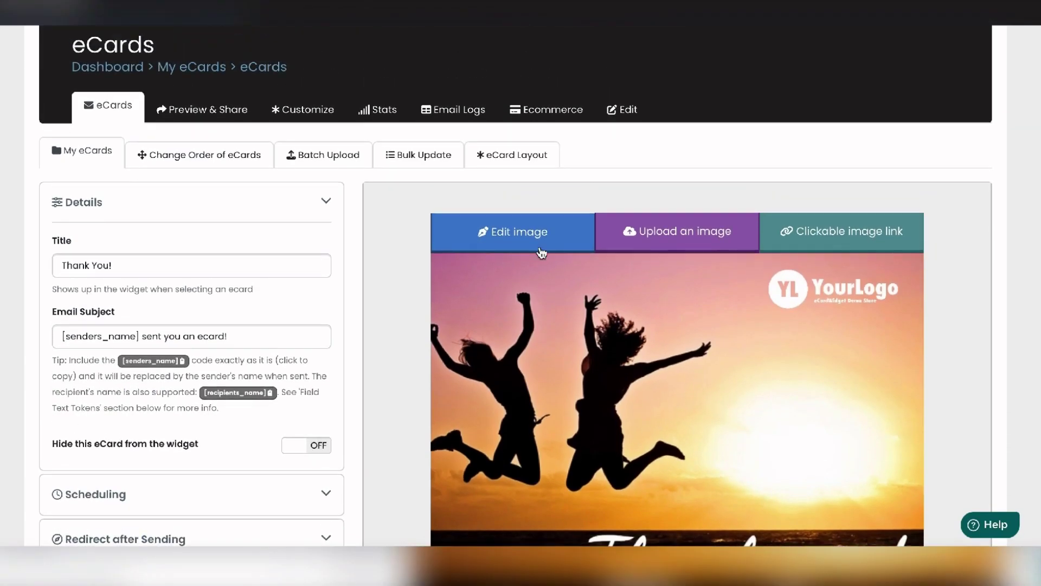
pyautogui.scroll(4, 965, 337)
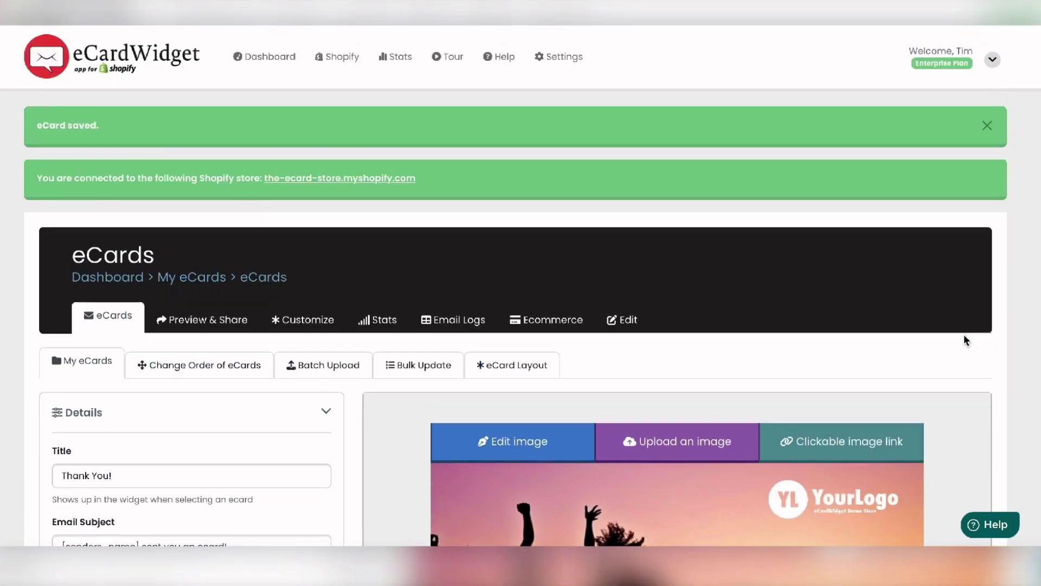
pyautogui.click(200, 324)
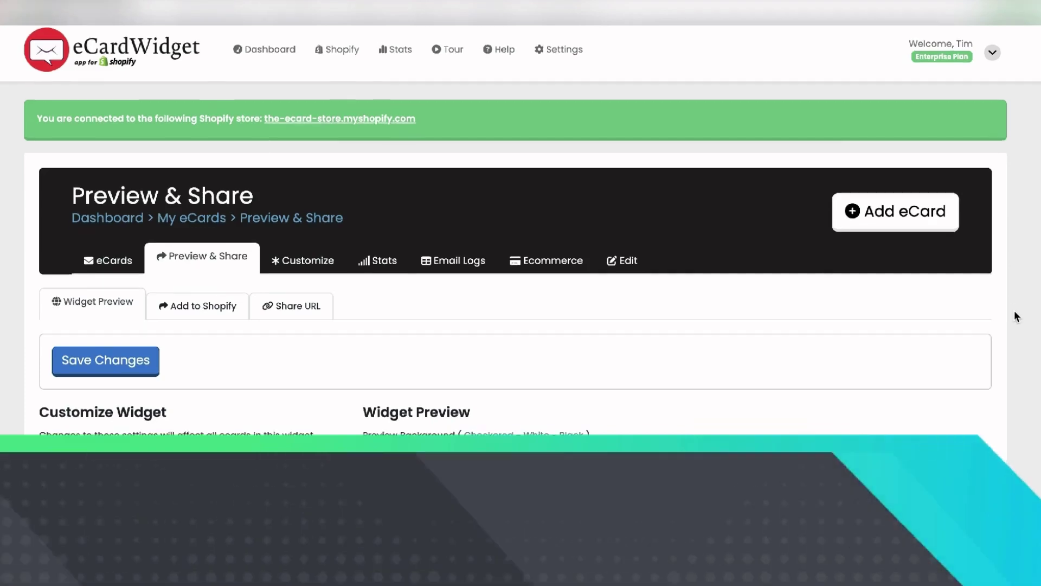
pyautogui.scroll(-4, 1016, 316)
pyautogui.scroll(-4, 1015, 316)
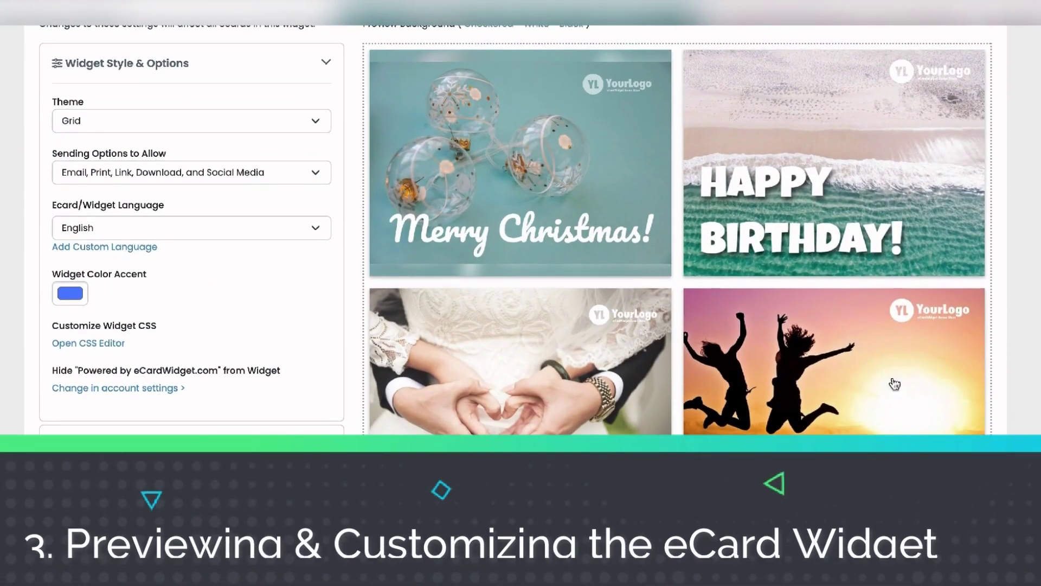
pyautogui.moveTo(861, 429)
pyautogui.scroll(1, 1016, 311)
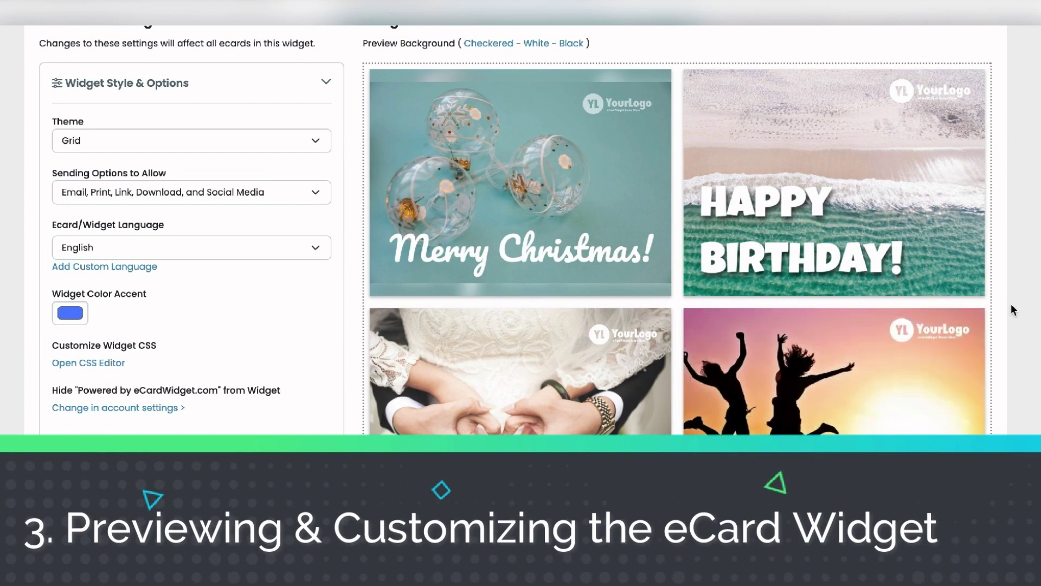
pyautogui.scroll(1, 1011, 304)
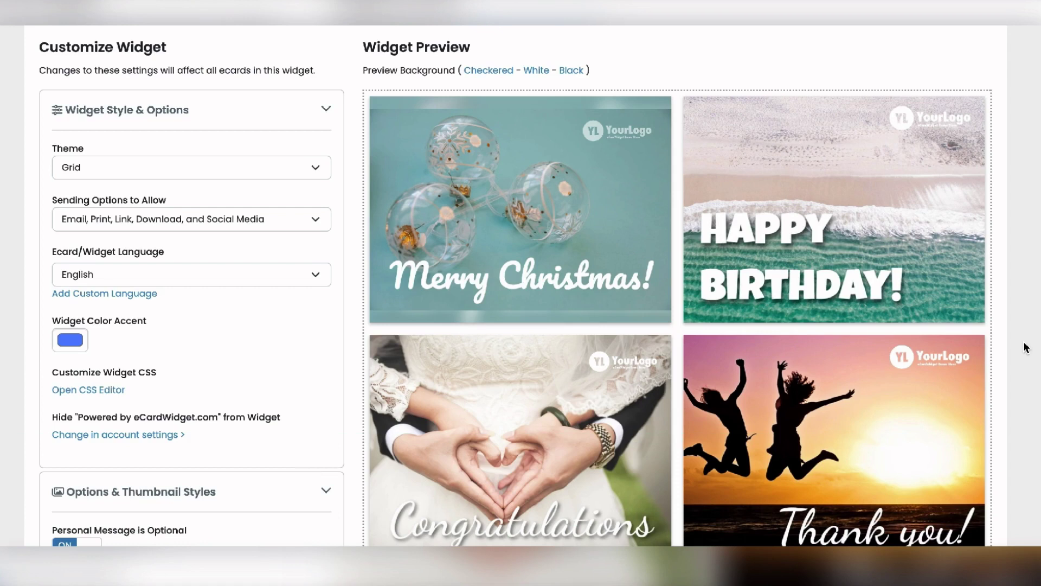
pyautogui.scroll(2, 992, 347)
pyautogui.scroll(-2, 960, 349)
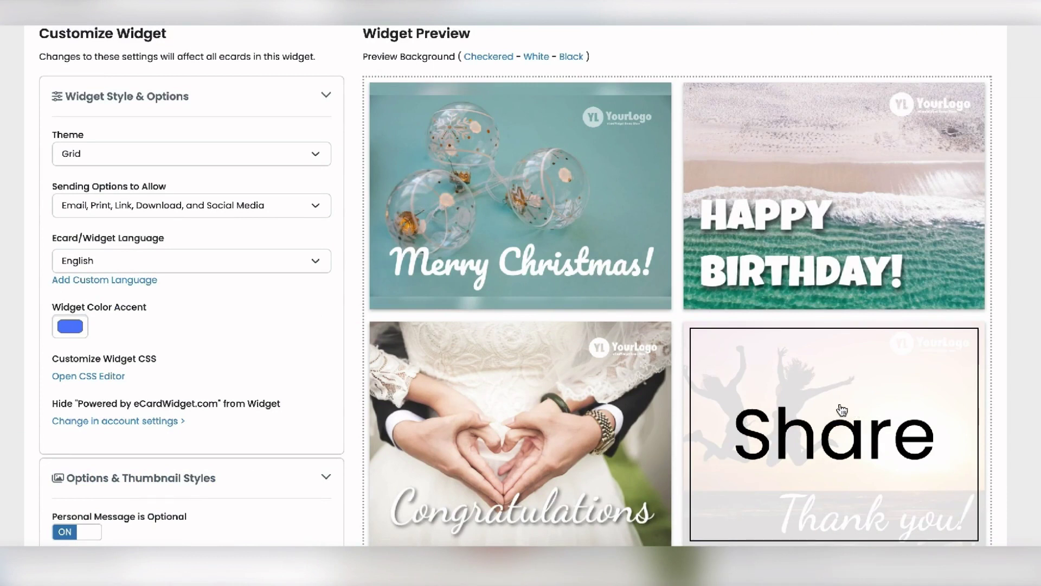
# - Open the Thank You! card's send form and highlight its message line
pyautogui.click(966, 343)
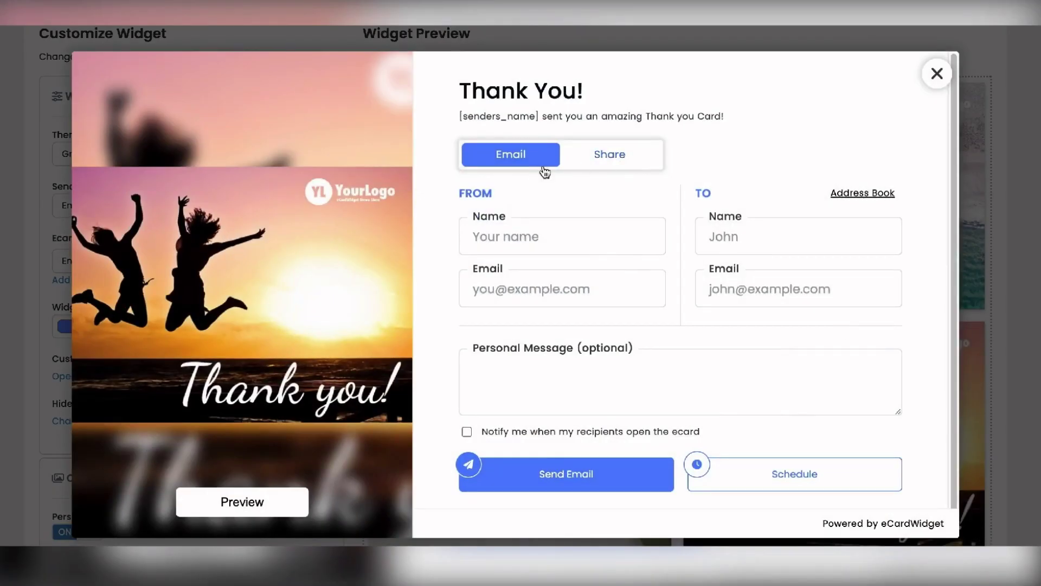
pyautogui.moveTo(458, 116); pyautogui.dragTo(748, 119)
pyautogui.click(749, 117)
pyautogui.moveTo(460, 117); pyautogui.dragTo(724, 117)
pyautogui.click(842, 101)
pyautogui.moveTo(645, 117); pyautogui.dragTo(459, 116)
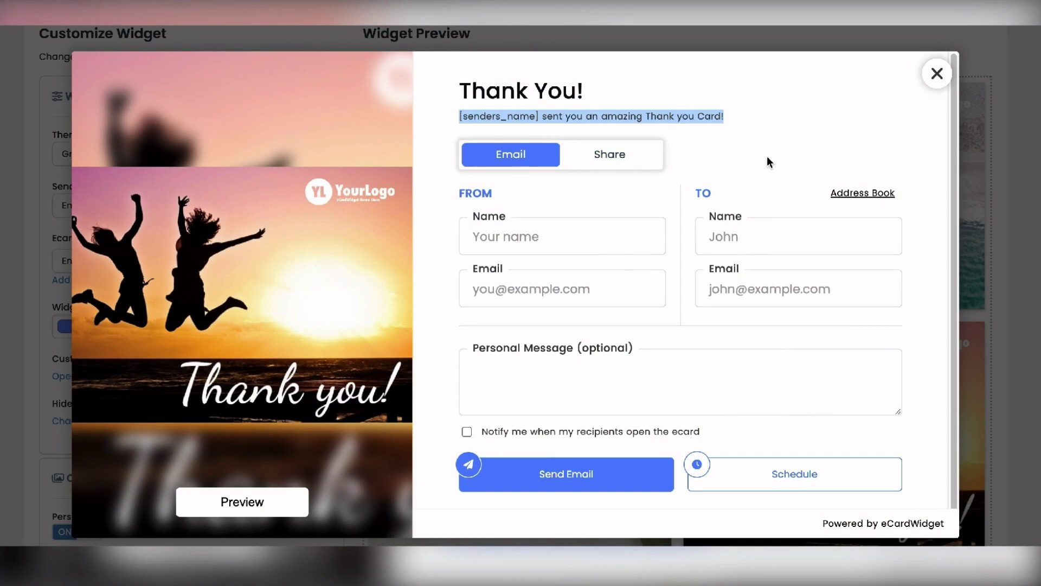
pyautogui.moveTo(454, 115); pyautogui.dragTo(746, 113)
pyautogui.click(805, 118)
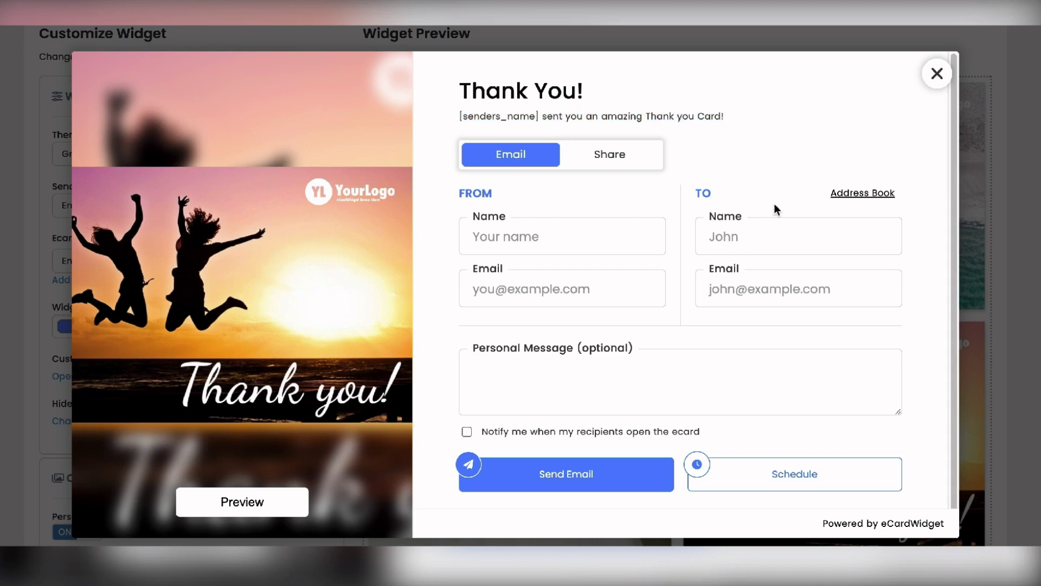
# - Enter the sender's name in FROM Name, then preview the card and return to the form
pyautogui.click(636, 230)
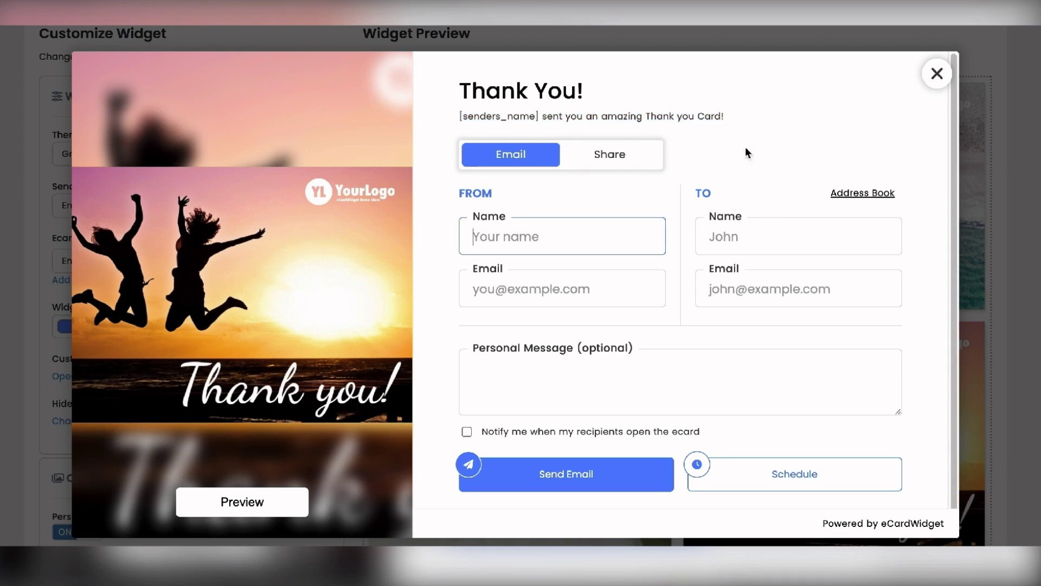
pyautogui.write('Tim')
pyautogui.press('Tab')
pyautogui.click(527, 247)
pyautogui.hotkey('ctrl', 'a')
pyautogui.write('T')
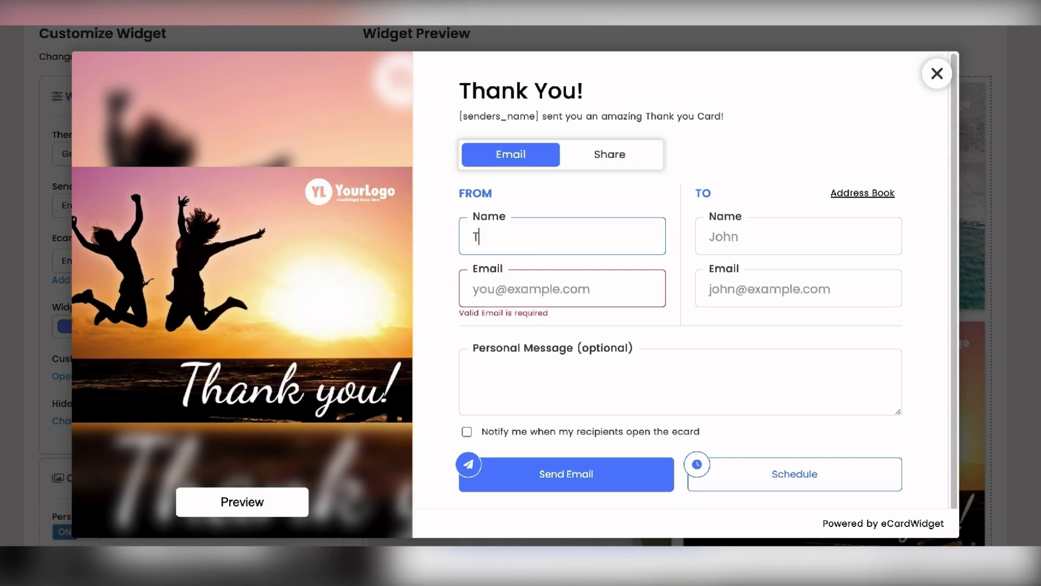
pyautogui.write('im')
pyautogui.press('Tab')
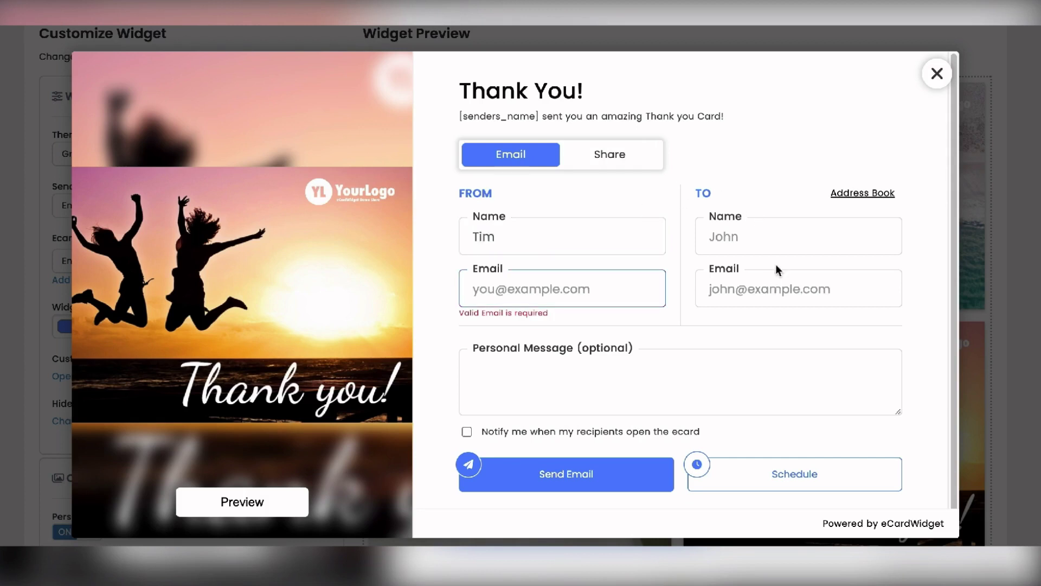
pyautogui.scroll(-1, 739, 353)
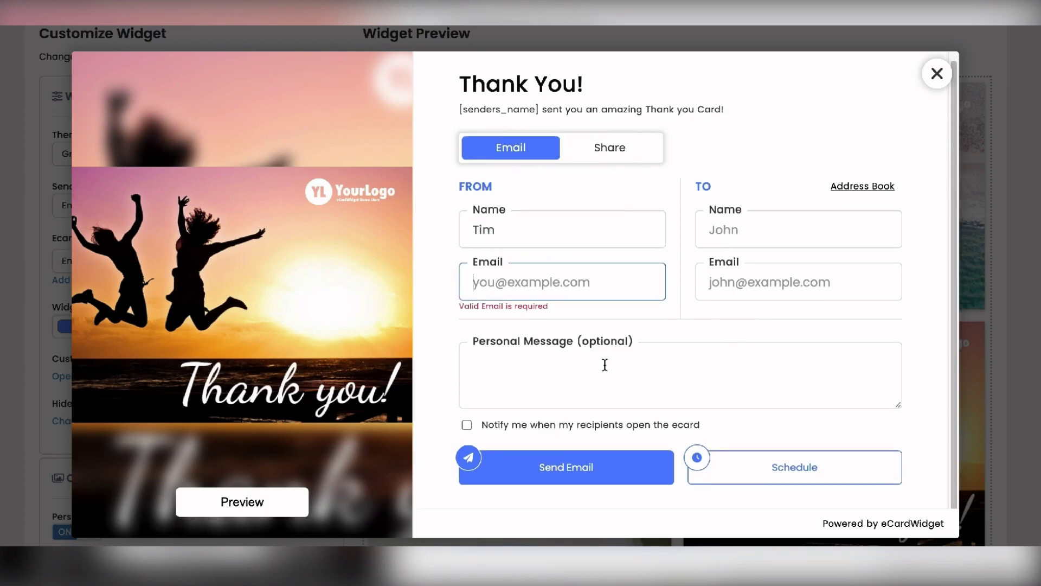
pyautogui.click(297, 460)
pyautogui.click(922, 72)
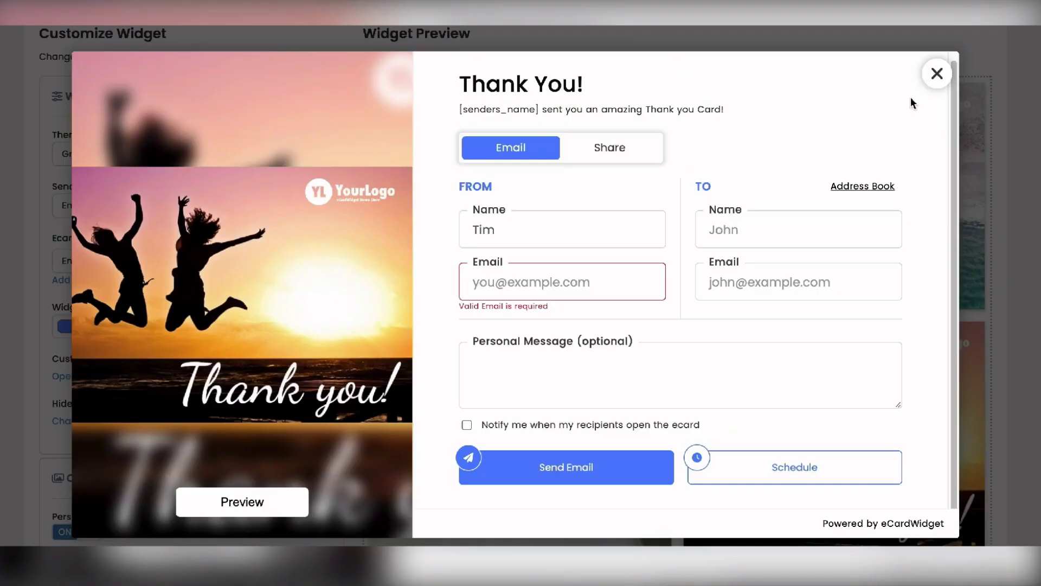
# - Close the Thank You form and try the Masonry theme before returning to Grid
pyautogui.click(937, 73)
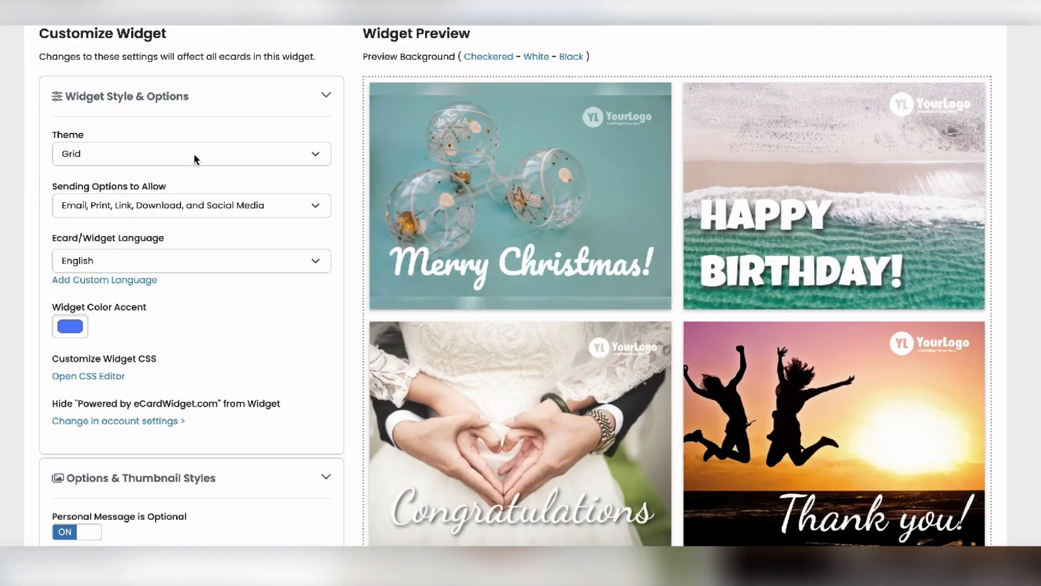
pyautogui.click(193, 154)
pyautogui.click(190, 167)
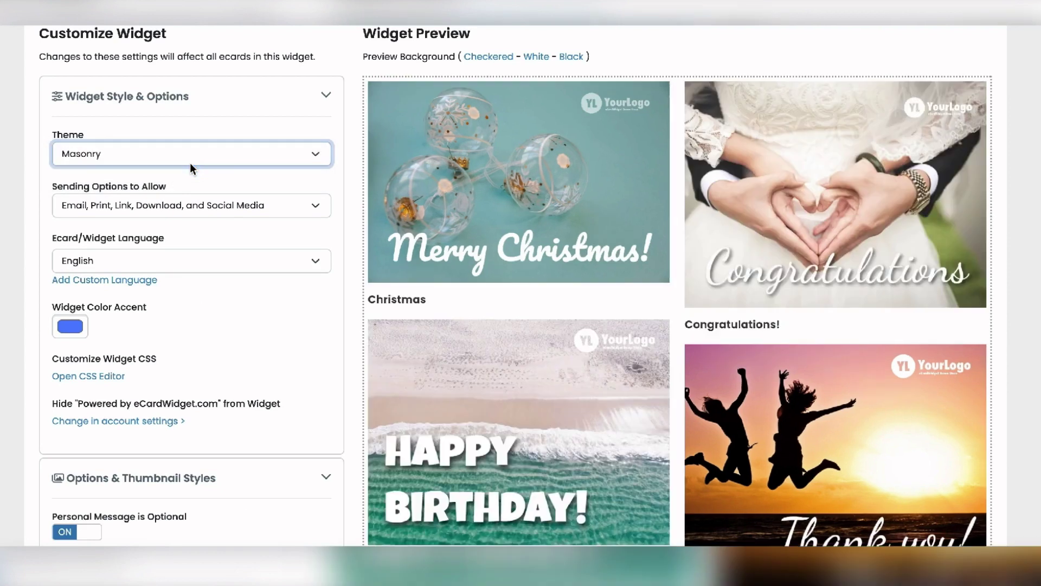
pyautogui.click(194, 153)
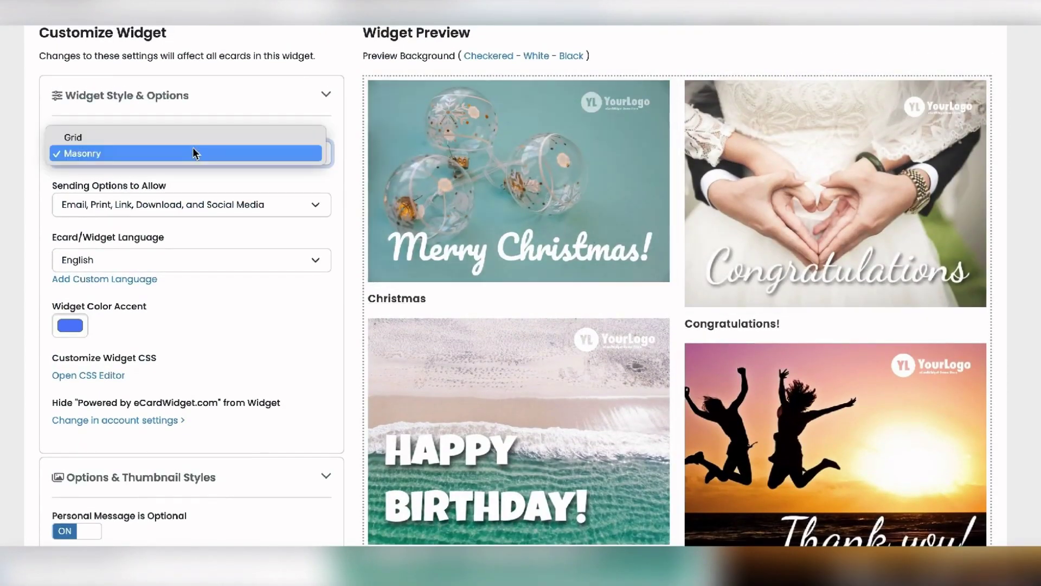
pyautogui.click(190, 137)
# - Check the sending options and view the Christmas card's Share options
pyautogui.click(222, 205)
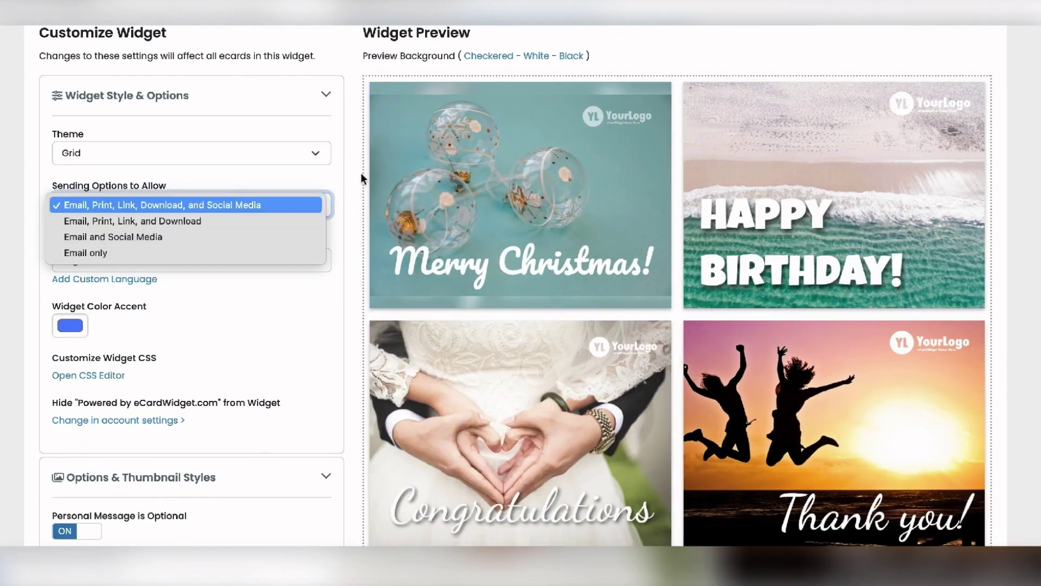
pyautogui.click(506, 160)
pyautogui.click(600, 162)
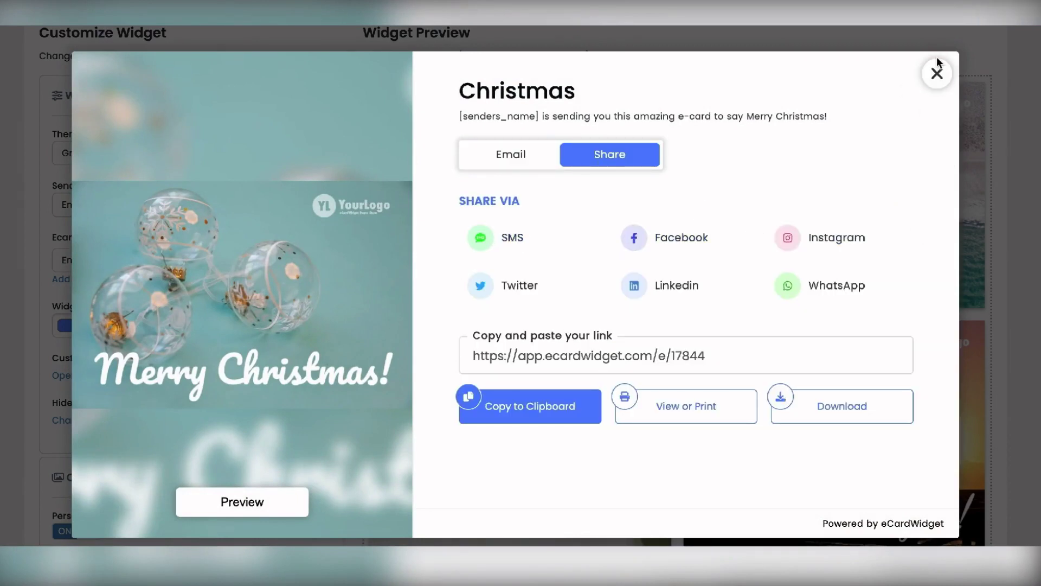
pyautogui.click(937, 73)
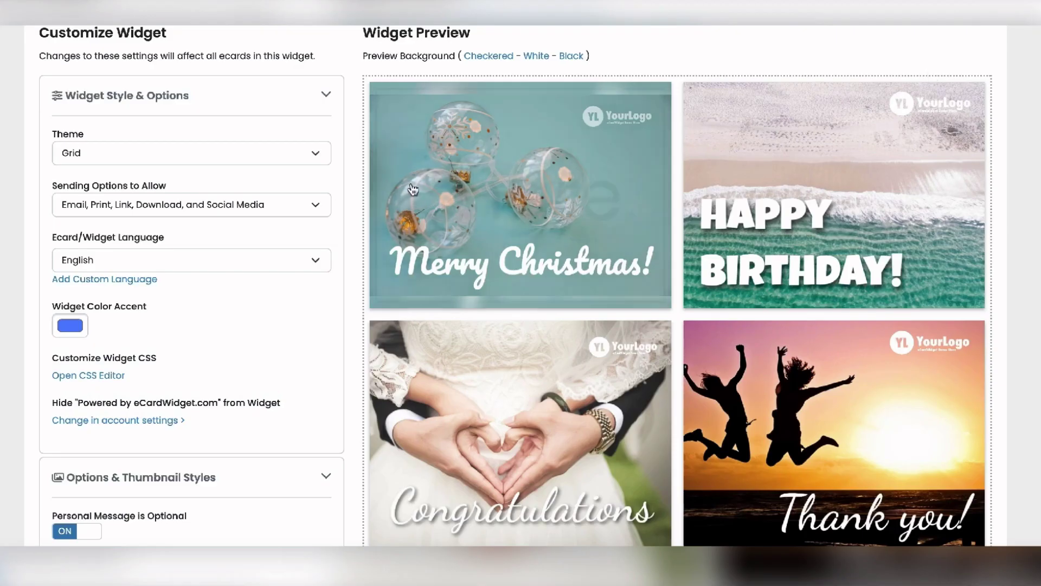
# - Keep English as the widget language
pyautogui.click(201, 265)
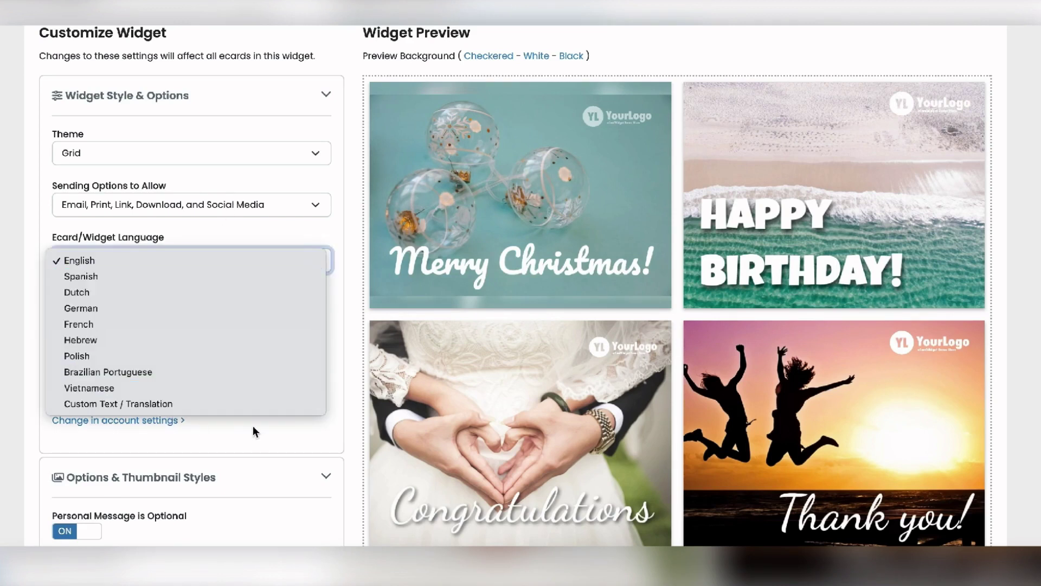
pyautogui.click(266, 431)
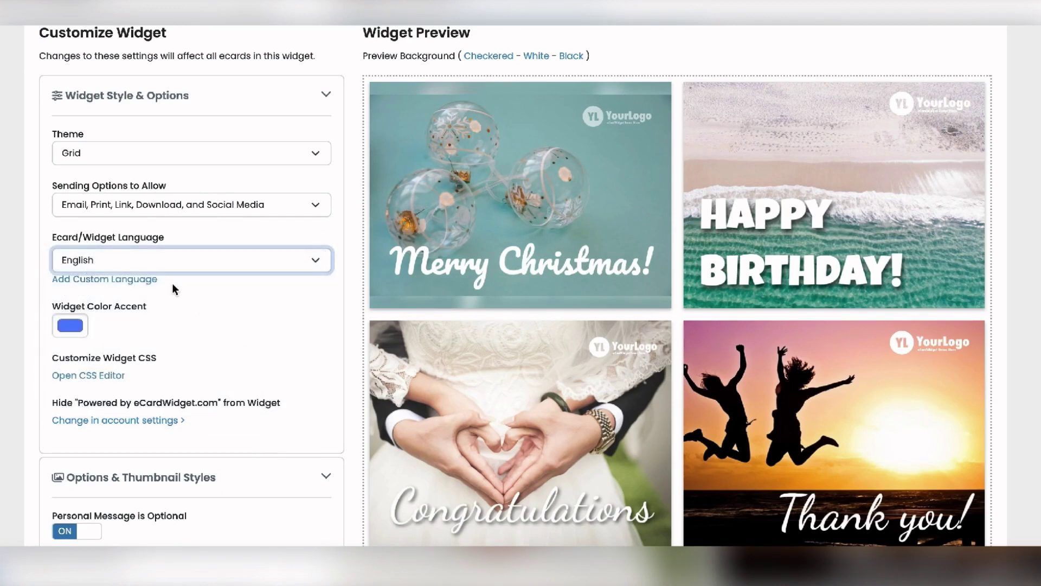
pyautogui.scroll(-2, 274, 311)
pyautogui.scroll(1, 146, 274)
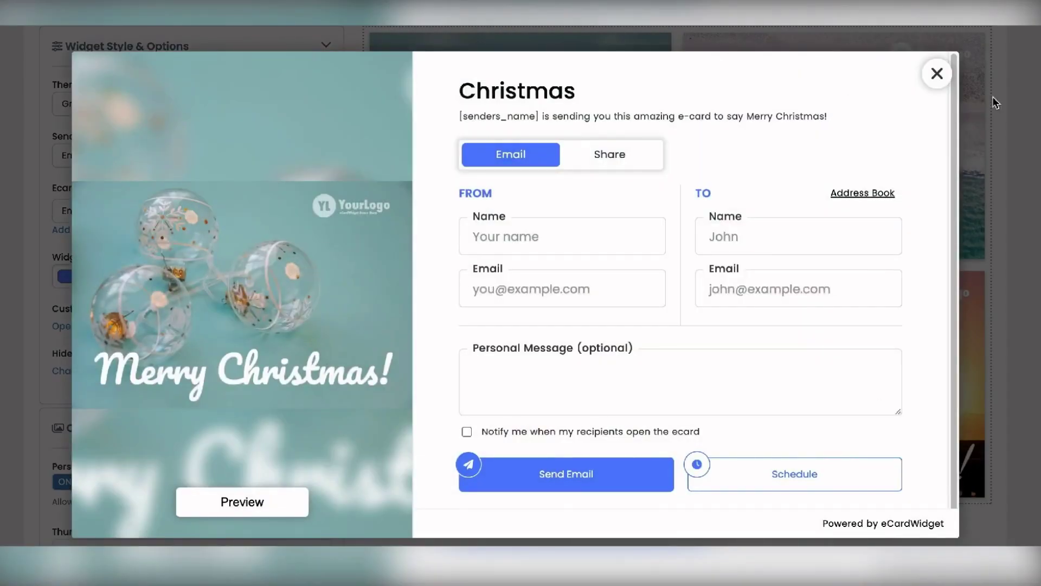
# - Set the widget accent colour to red (255, 77, 85)
pyautogui.click(996, 103)
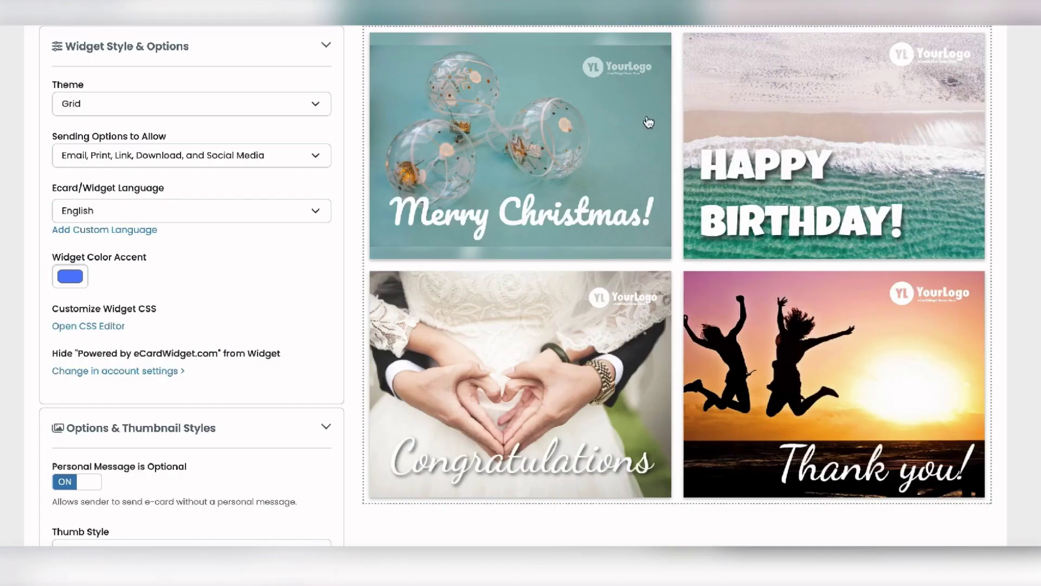
pyautogui.click(83, 285)
pyautogui.moveTo(154, 411); pyautogui.dragTo(122, 412)
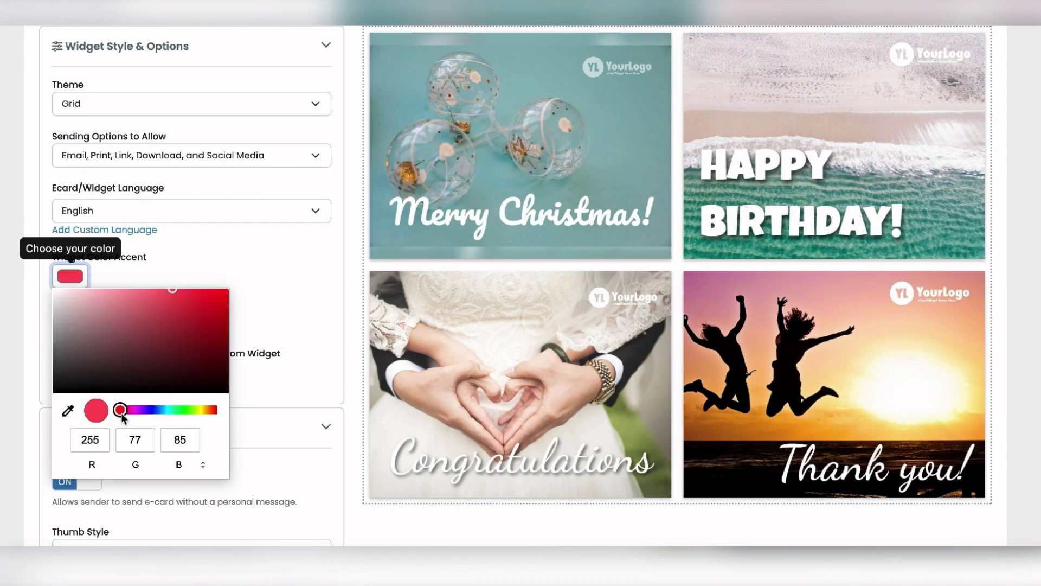
pyautogui.click(253, 267)
# - Open the Christmas card's send window to check the red accents
pyautogui.click(488, 144)
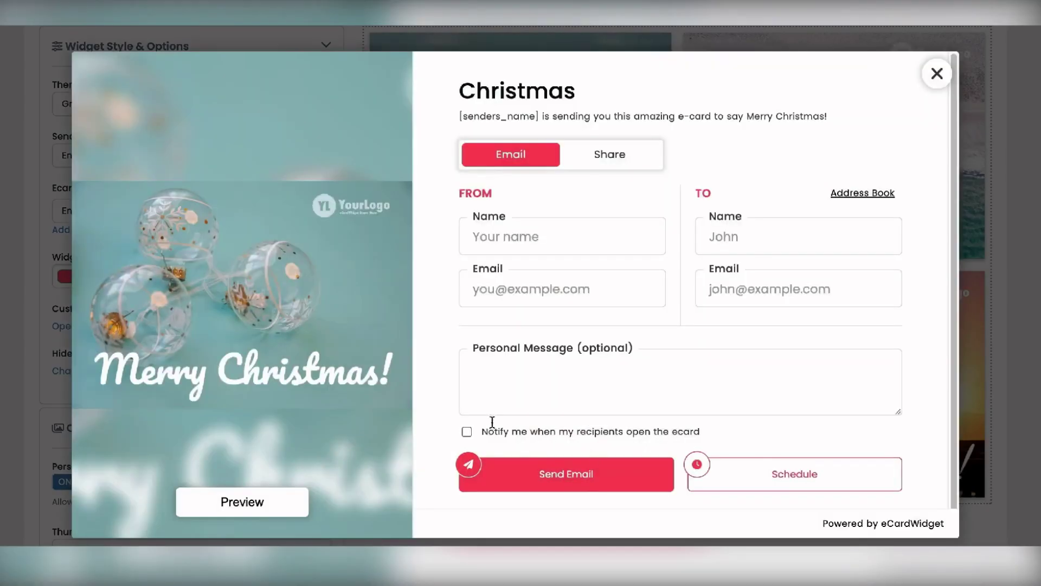
pyautogui.click(943, 72)
pyautogui.scroll(-1, 80, 307)
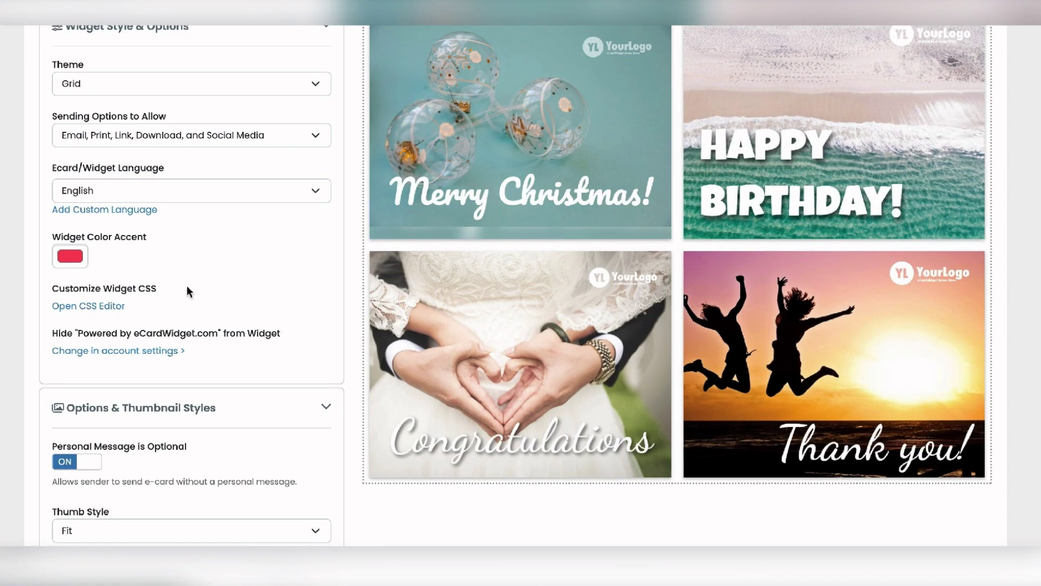
pyautogui.scroll(1, 222, 349)
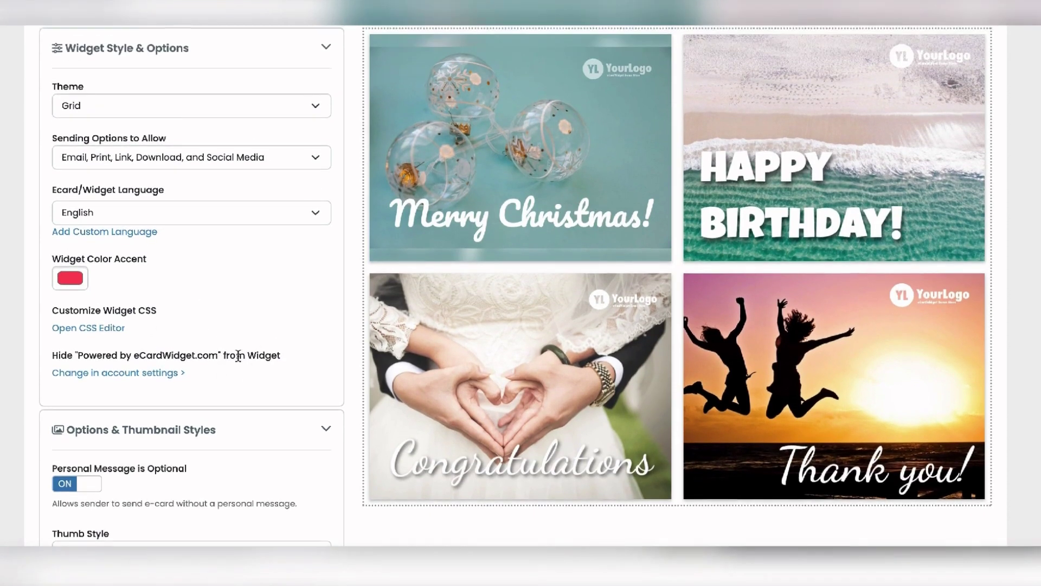
pyautogui.scroll(1, 255, 353)
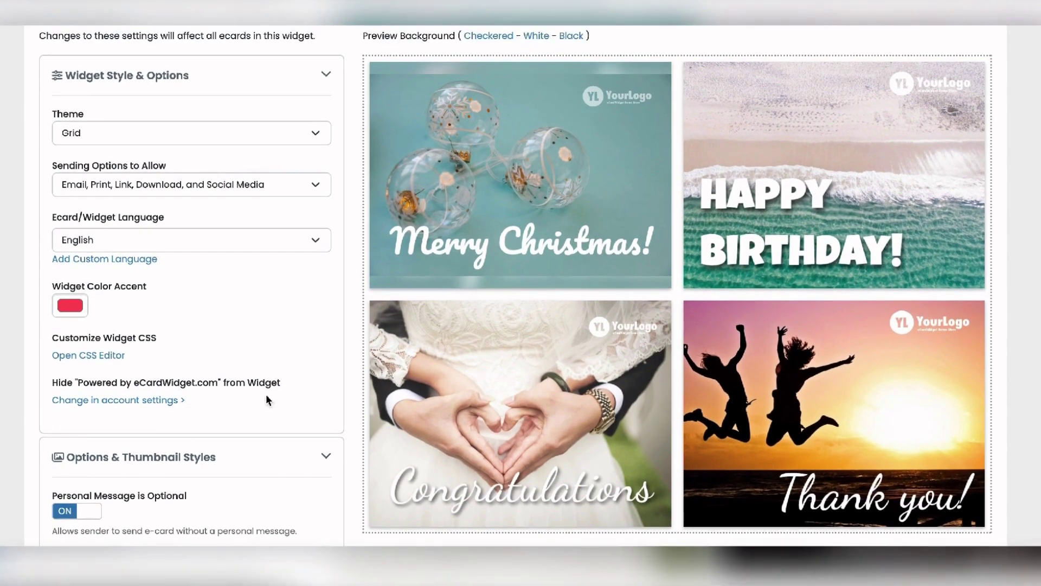
pyautogui.click(502, 237)
pyautogui.click(986, 135)
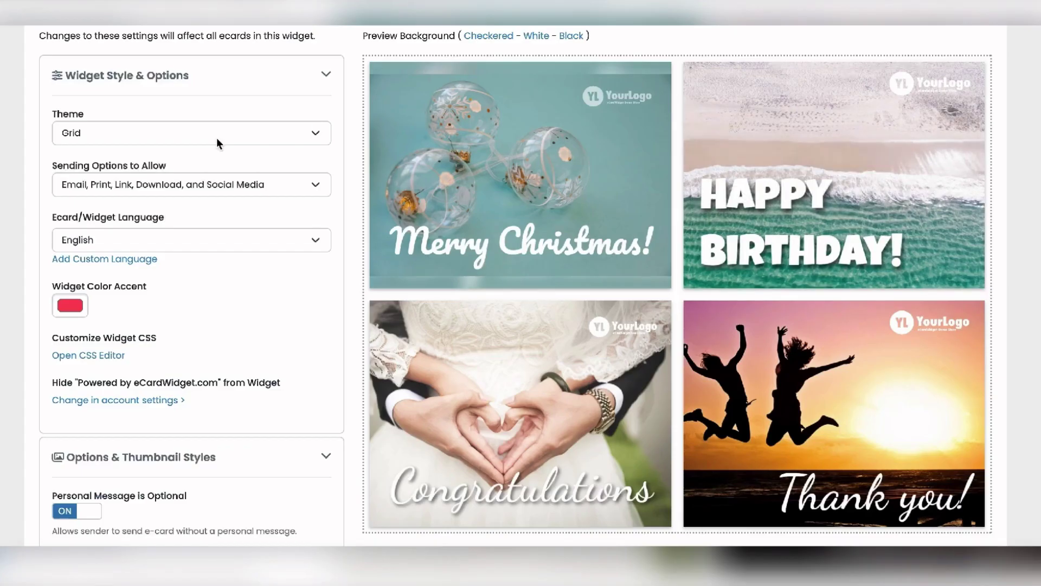
pyautogui.scroll(1, 216, 137)
# - Preview the Christmas card as the recipient, then close it and collapse Widget Style & Options
pyautogui.click(385, 302)
pyautogui.click(385, 302)
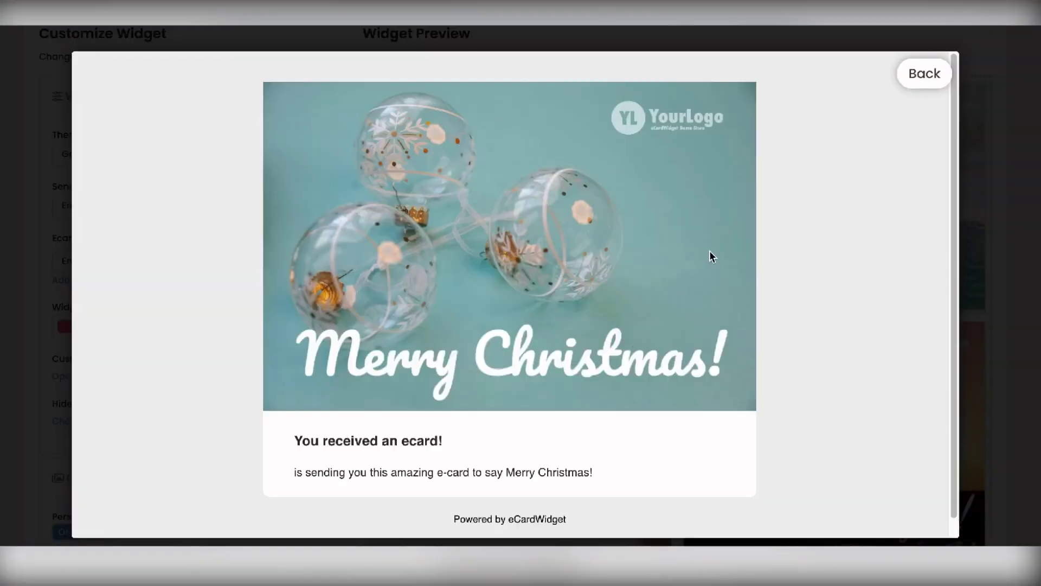
pyautogui.moveTo(441, 502); pyautogui.dragTo(622, 503)
pyautogui.click(624, 503)
pyautogui.click(922, 74)
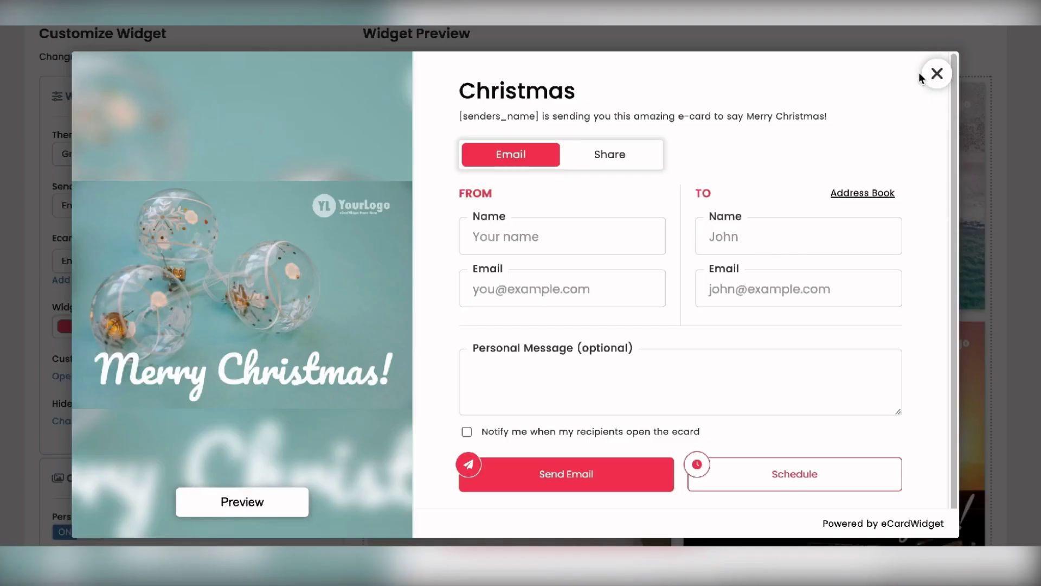
pyautogui.click(934, 75)
pyautogui.click(287, 96)
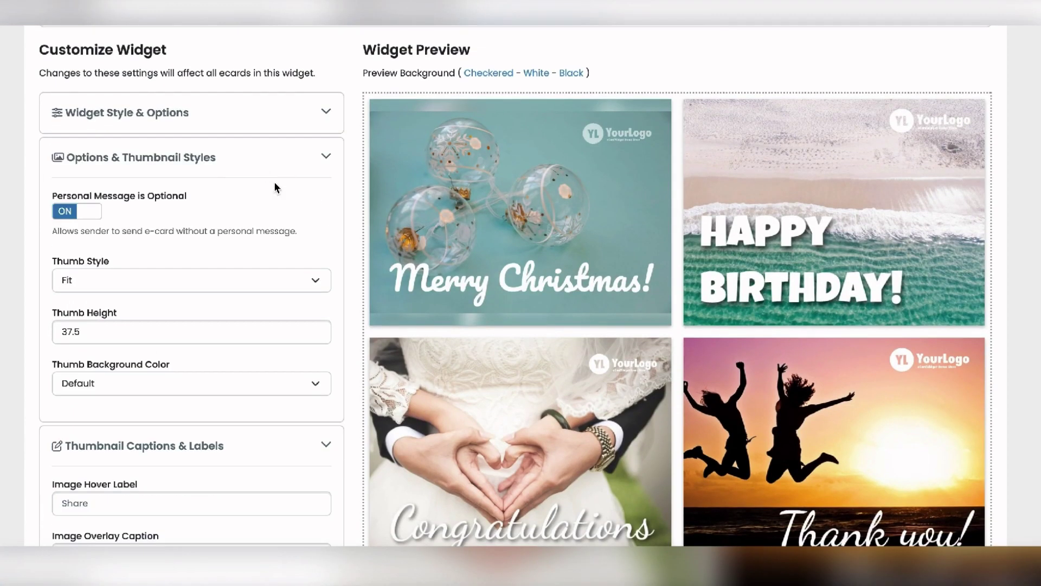
# - Open the Christmas card's send window to check the optional personal message
pyautogui.scroll(-1, 275, 187)
pyautogui.click(428, 157)
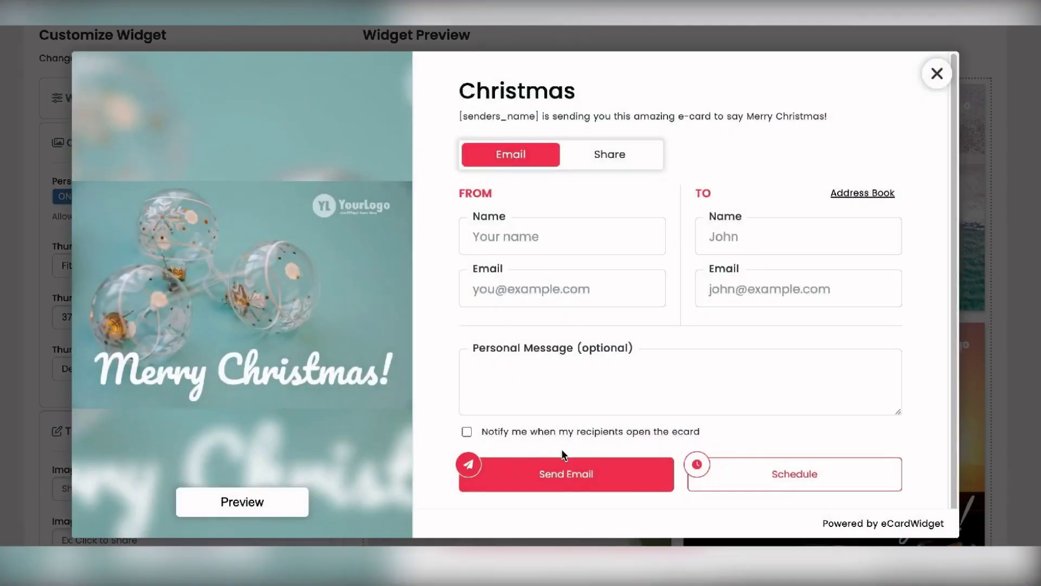
pyautogui.click(554, 389)
pyautogui.click(937, 73)
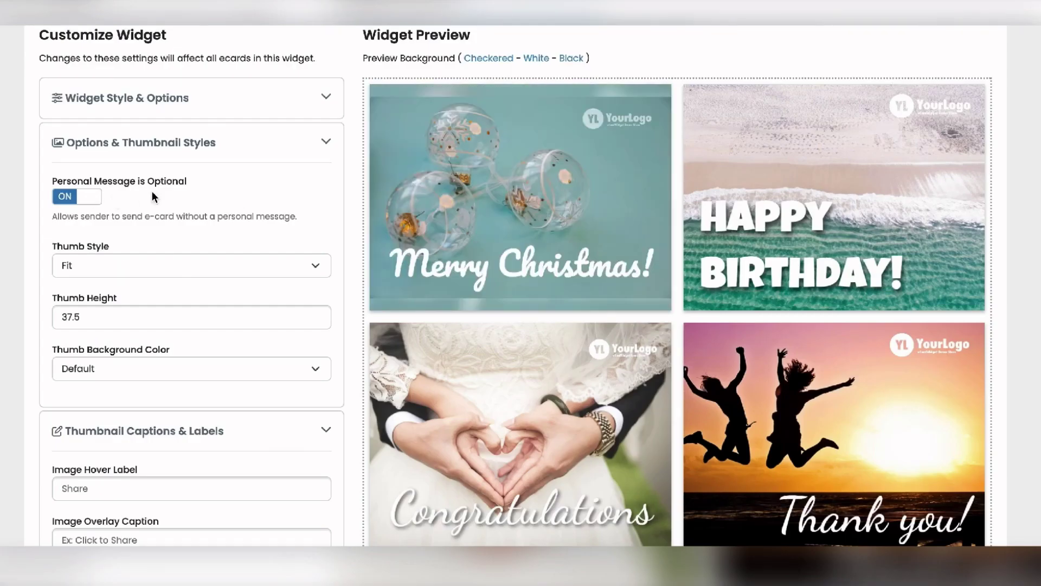
pyautogui.scroll(-2, 233, 194)
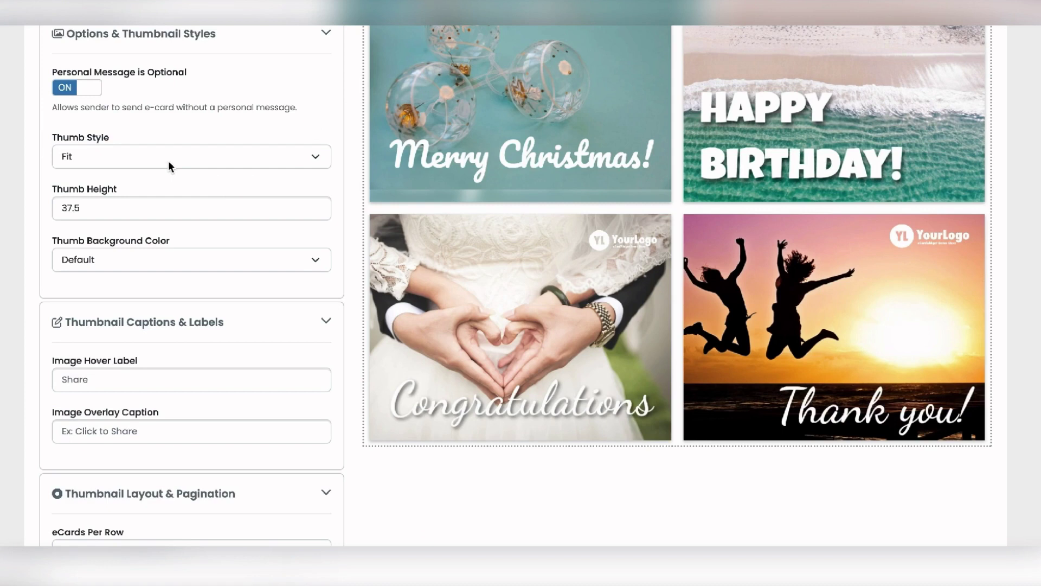
pyautogui.scroll(3, 169, 162)
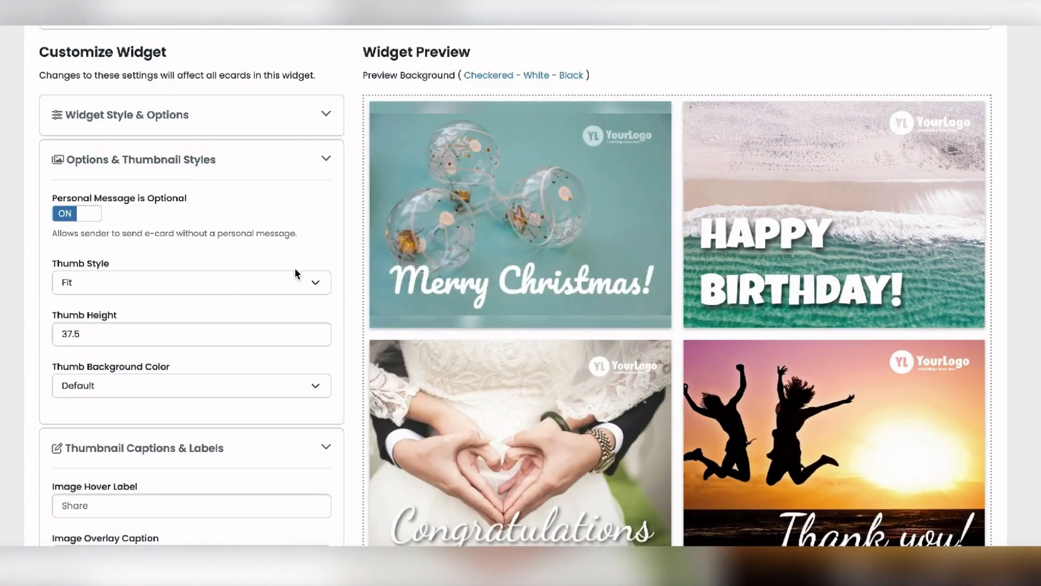
pyautogui.scroll(-1, 792, 93)
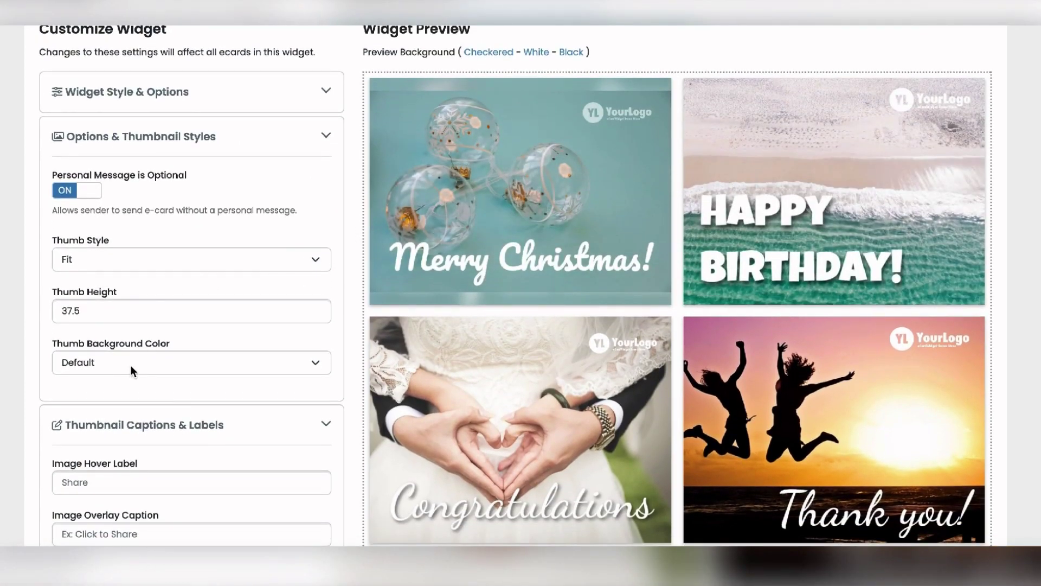
# - Try a Gray thumbnail background, set Thumb Height to 40, and revert to Default background
pyautogui.click(132, 371)
pyautogui.click(128, 377)
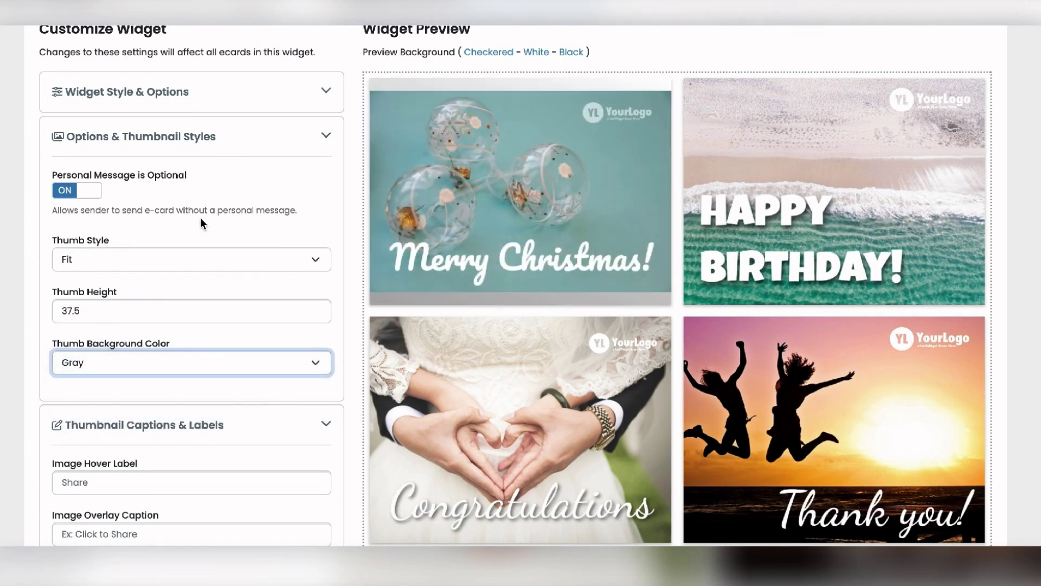
pyautogui.click(157, 261)
pyautogui.click(163, 260)
pyautogui.click(133, 318)
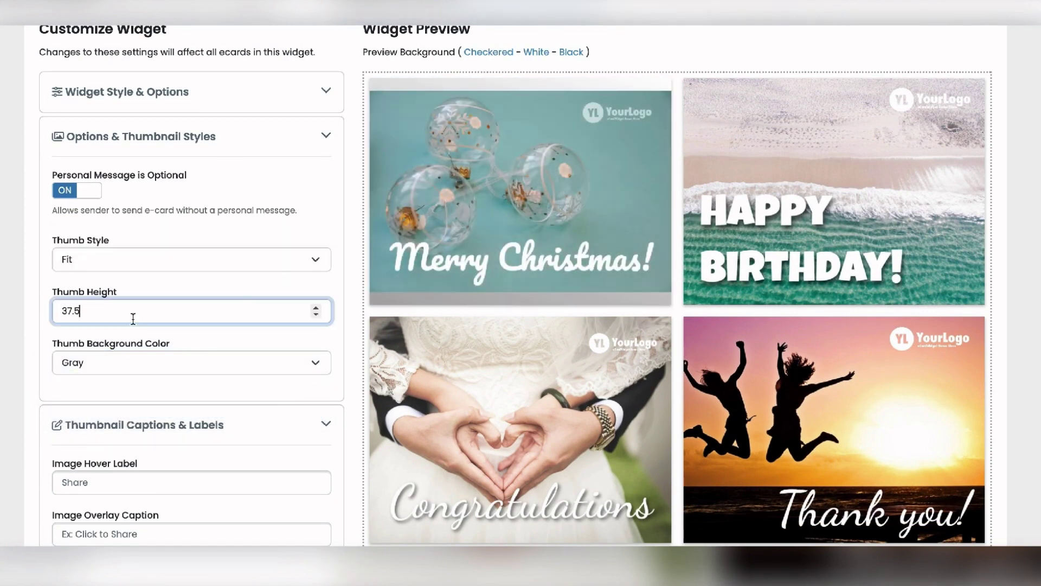
pyautogui.click(316, 308)
pyautogui.click(315, 308)
pyautogui.click(315, 308)
pyautogui.click(315, 308)
pyautogui.click(315, 315)
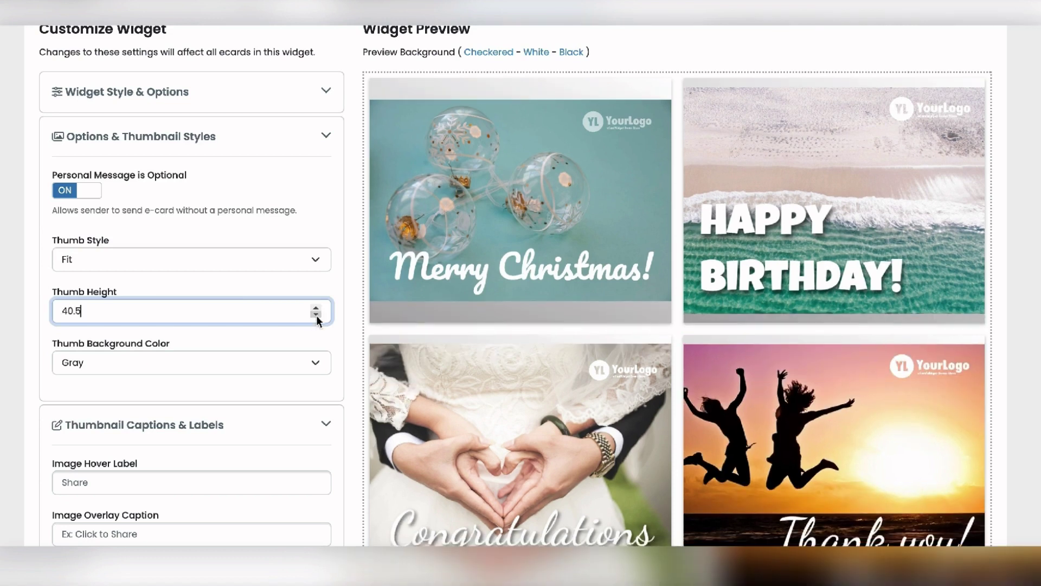
pyautogui.click(132, 362)
pyautogui.click(130, 346)
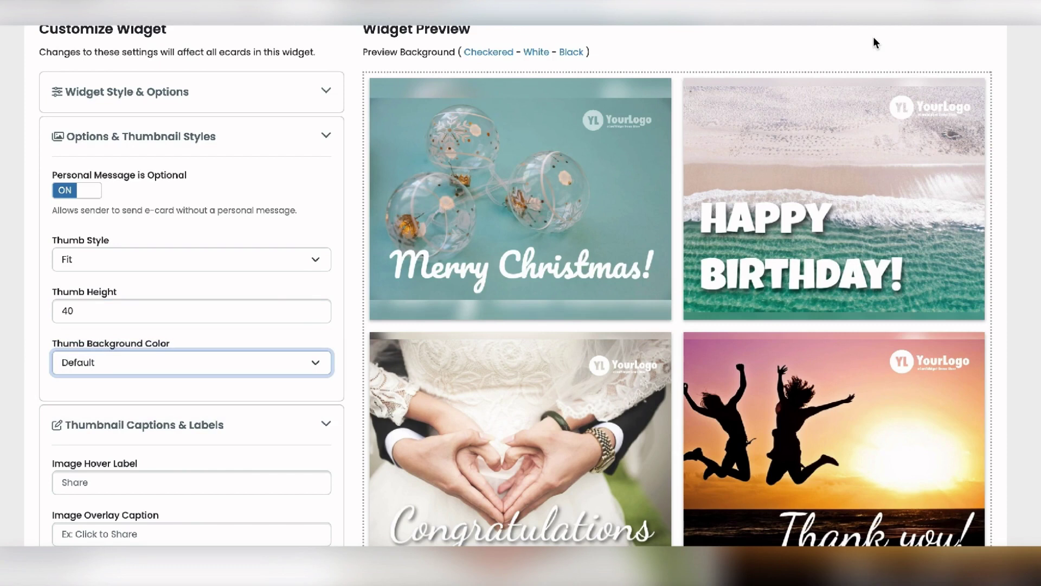
# - Try the Cover thumbnail style, revert to Fit, and collapse the section
pyautogui.click(124, 263)
pyautogui.click(129, 250)
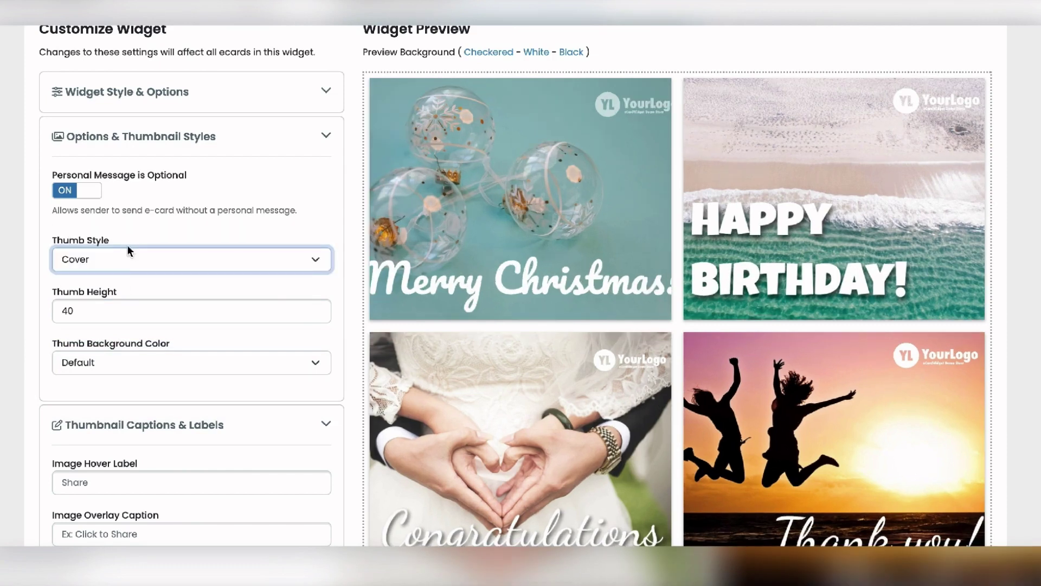
pyautogui.click(210, 259)
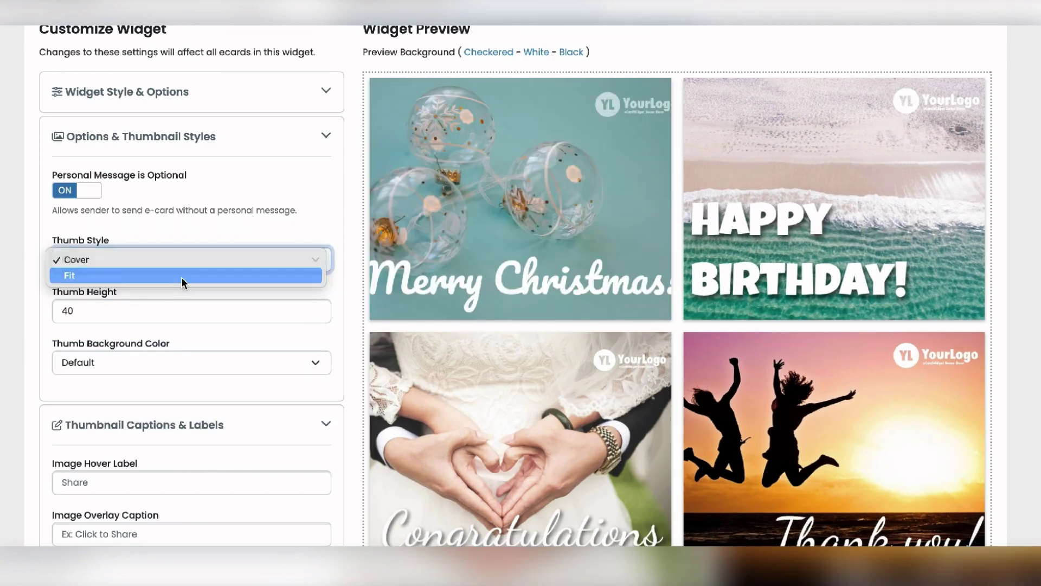
pyautogui.click(182, 277)
pyautogui.click(225, 149)
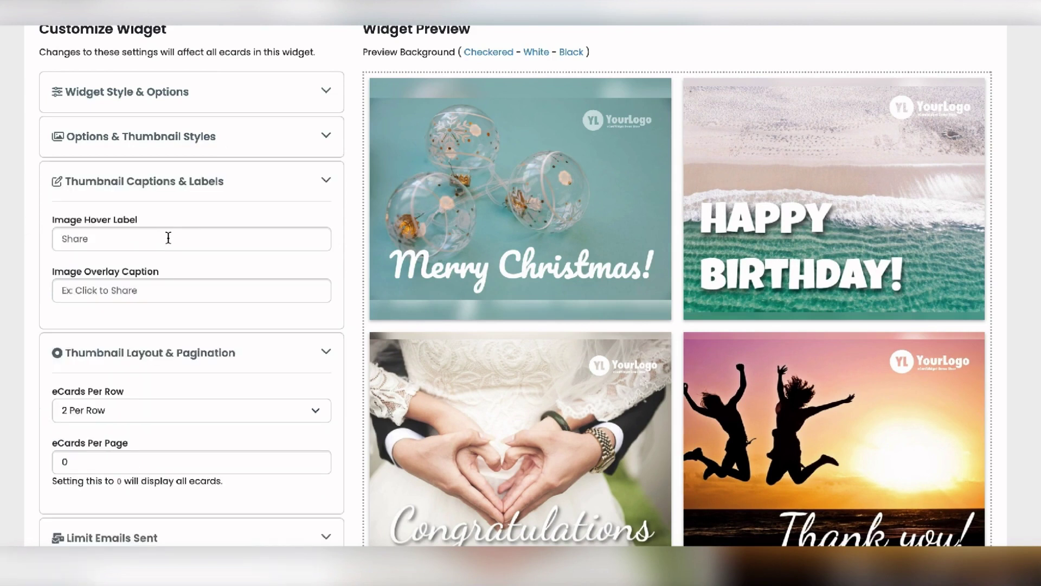
# - Change the Image Hover Label from 'Share' to 'Send'
pyautogui.click(169, 238)
pyautogui.moveTo(552, 191)
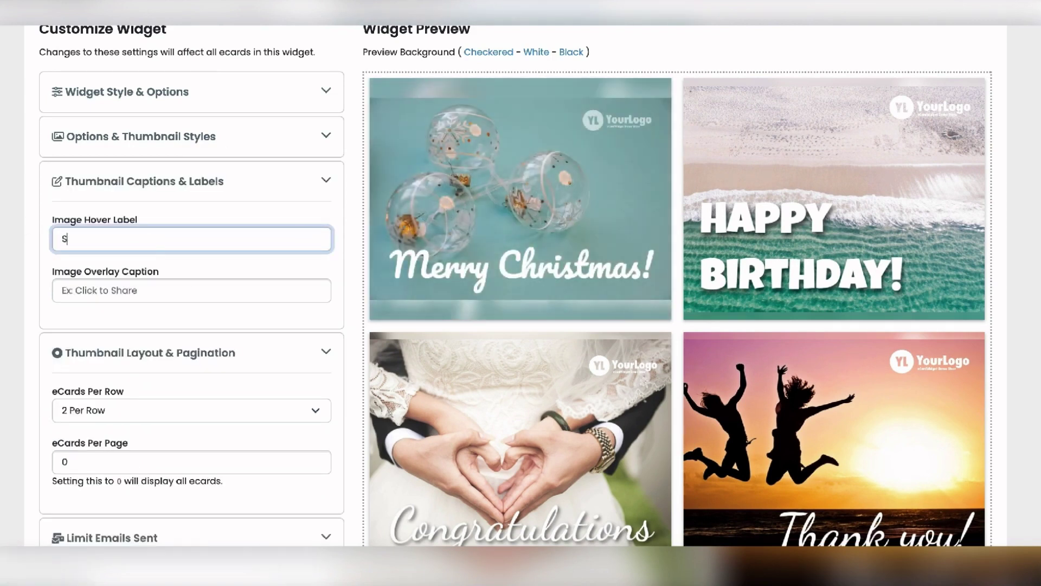
pyautogui.write('Send')
# - Set the Image Overlay Caption to 'Click TO Send', replacing a test caption
pyautogui.click(192, 287)
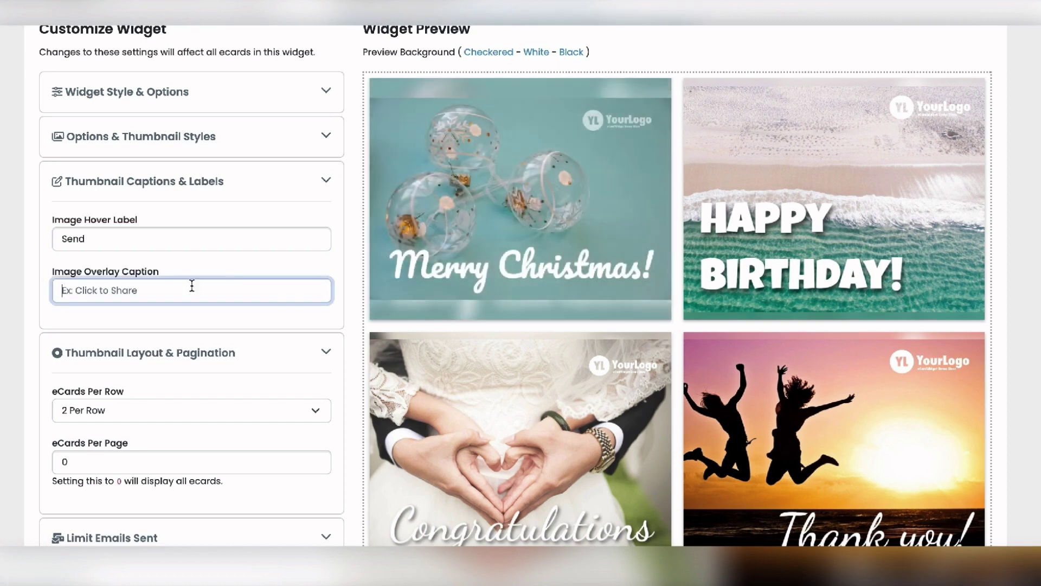
pyautogui.write('Test')
pyautogui.hotkey('ctrl', 'a')
pyautogui.write('Click TO Send')
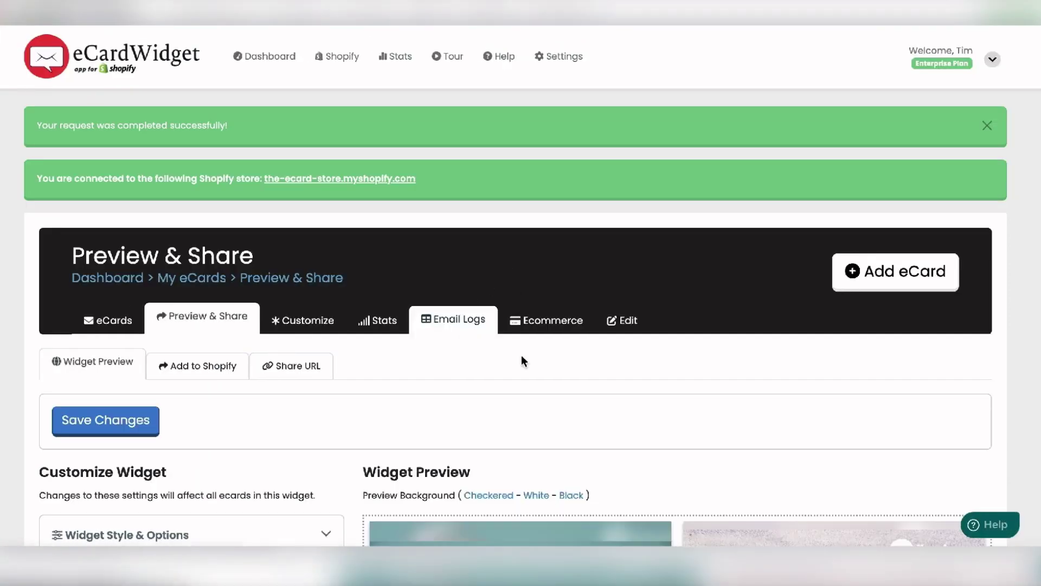
pyautogui.scroll(-5, 569, 346)
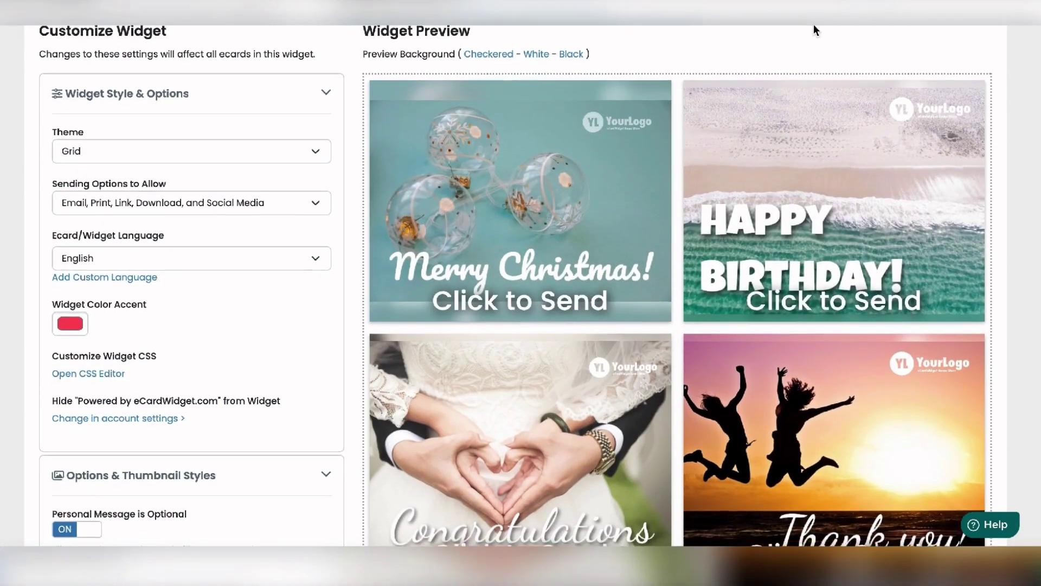
pyautogui.scroll(-10, 193, 282)
pyautogui.click(135, 283)
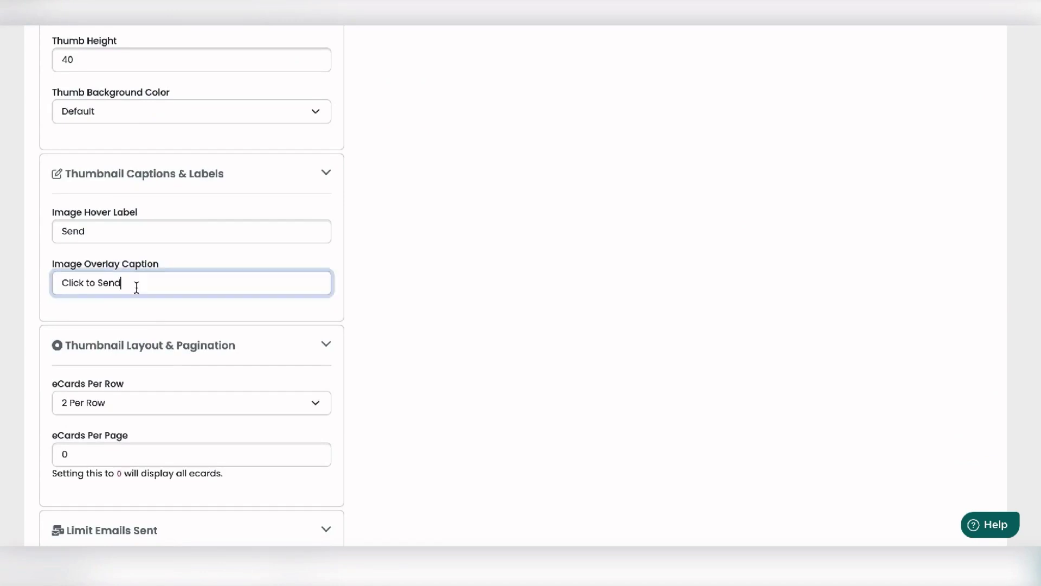
pyautogui.scroll(5, 448, 177)
pyautogui.scroll(6, 166, 170)
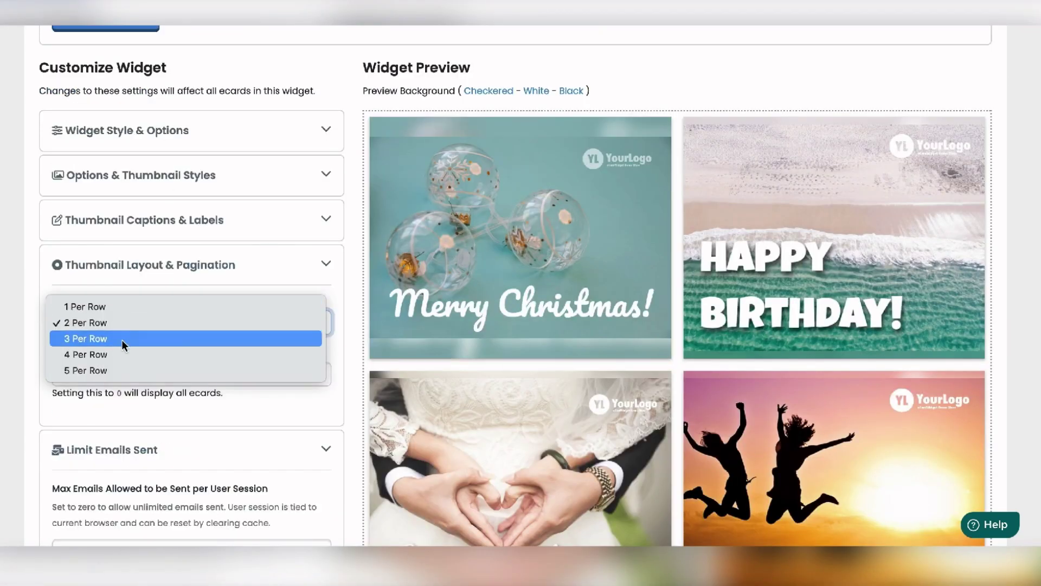
# - Try 3 eCards per row, then go back to 2 per row
pyautogui.click(122, 339)
pyautogui.click(235, 320)
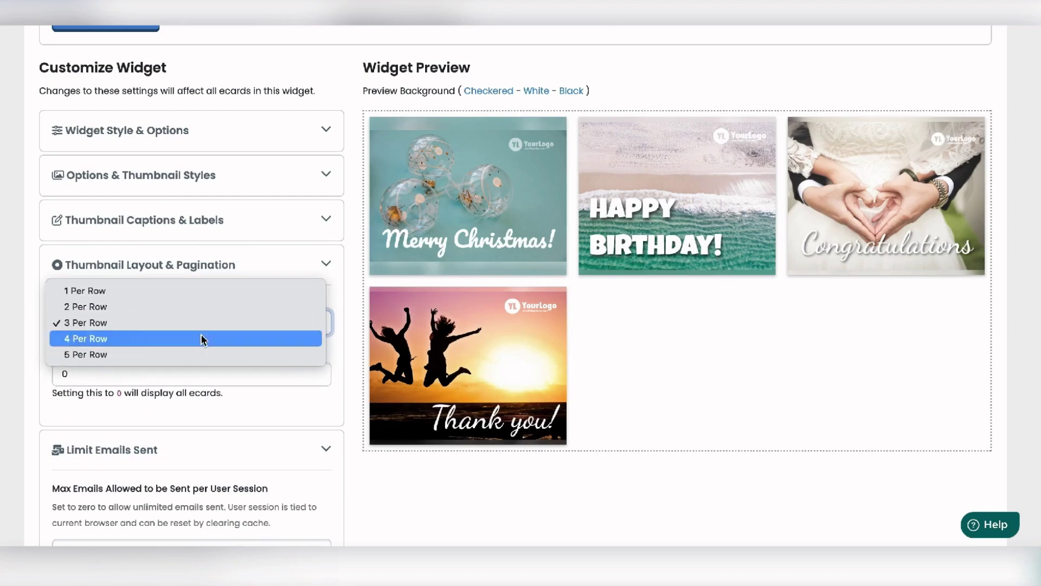
pyautogui.click(200, 307)
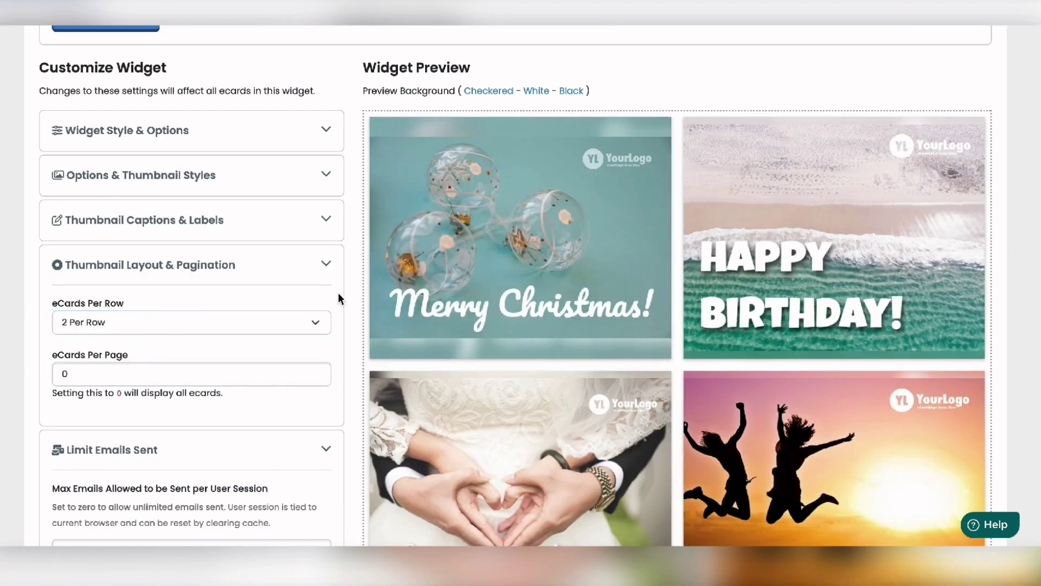
pyautogui.scroll(-2, 235, 263)
# - Set eCards Per Page to 2, page through the preview, then change it to 4 and save
pyautogui.click(107, 275)
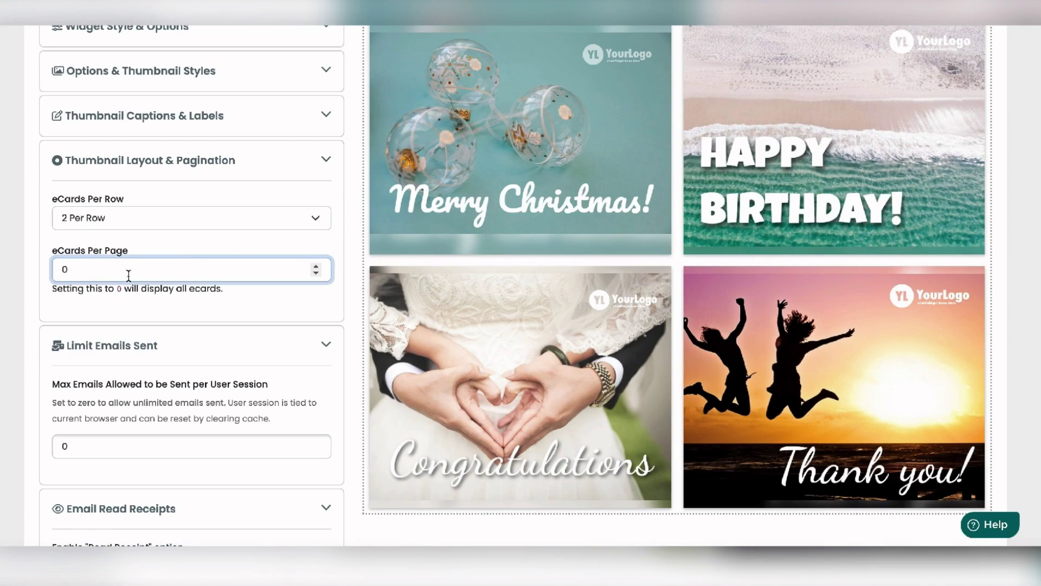
pyautogui.write('2')
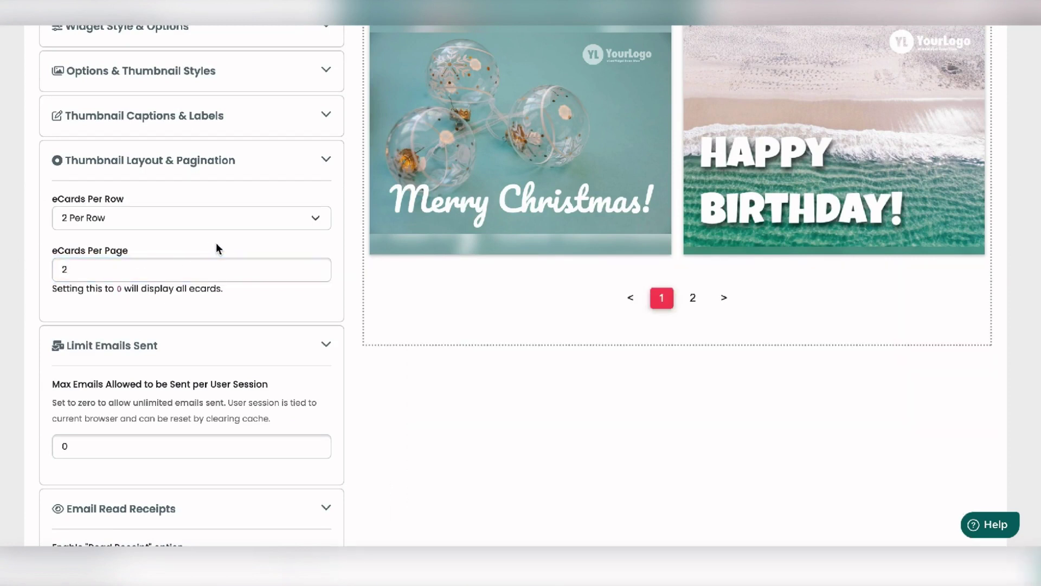
pyautogui.scroll(3, 671, 311)
pyautogui.click(693, 429)
pyautogui.click(632, 429)
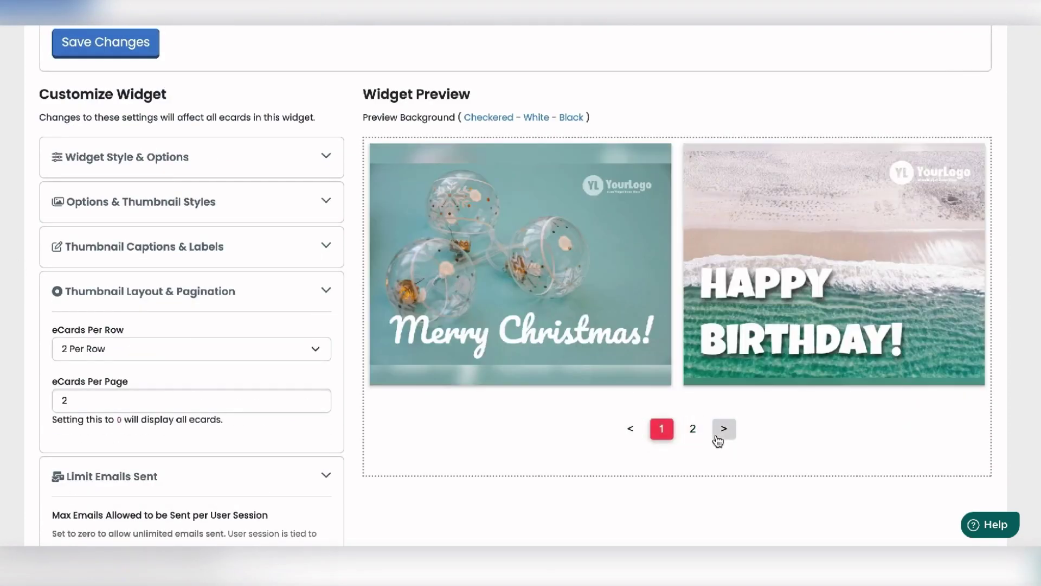
pyautogui.click(724, 429)
pyautogui.click(630, 428)
pyautogui.doubleClick(297, 404)
pyautogui.write('4')
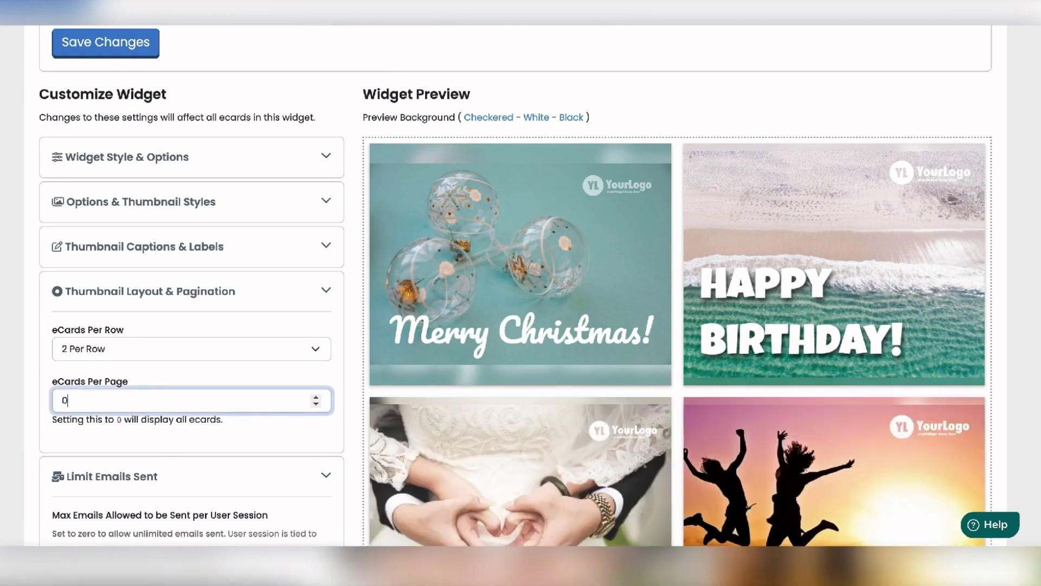
pyautogui.press('Return')
pyautogui.scroll(-5, 642, 330)
# - Set Max Emails per session to 5 under Limit Emails Sent
pyautogui.scroll(-9, 642, 337)
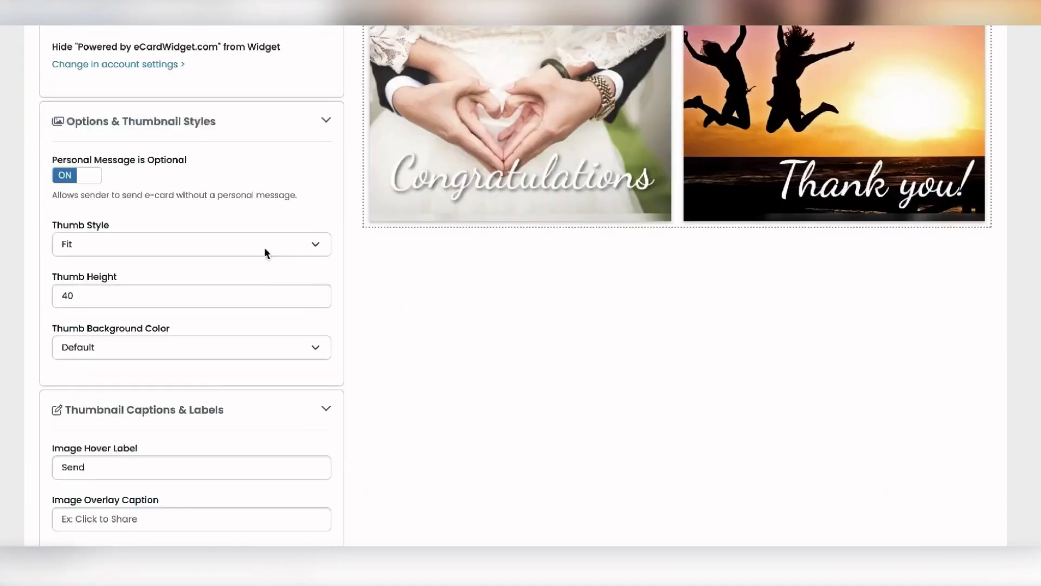
pyautogui.scroll(10, 265, 248)
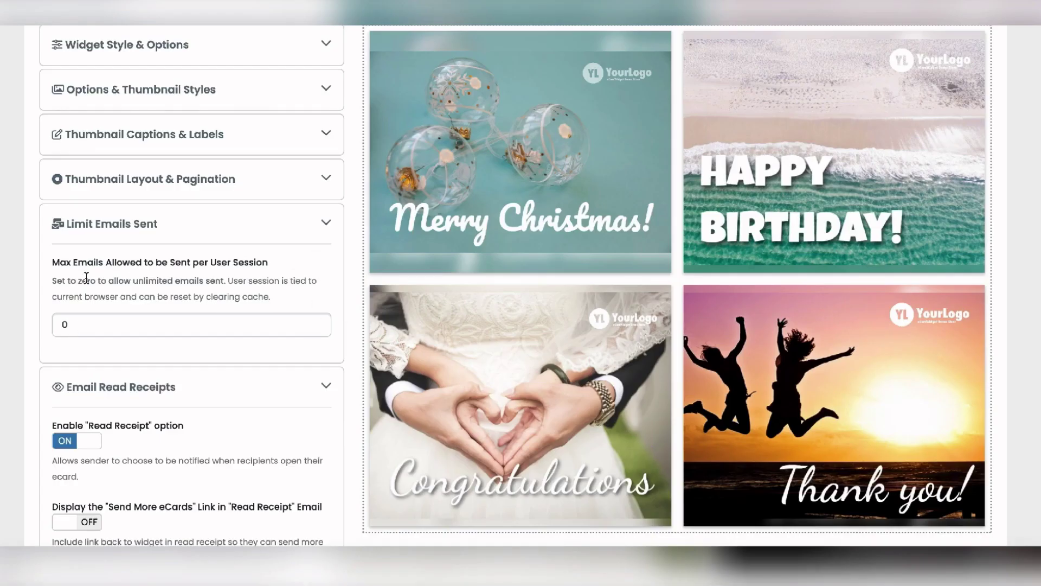
pyautogui.moveTo(52, 264); pyautogui.dragTo(271, 299)
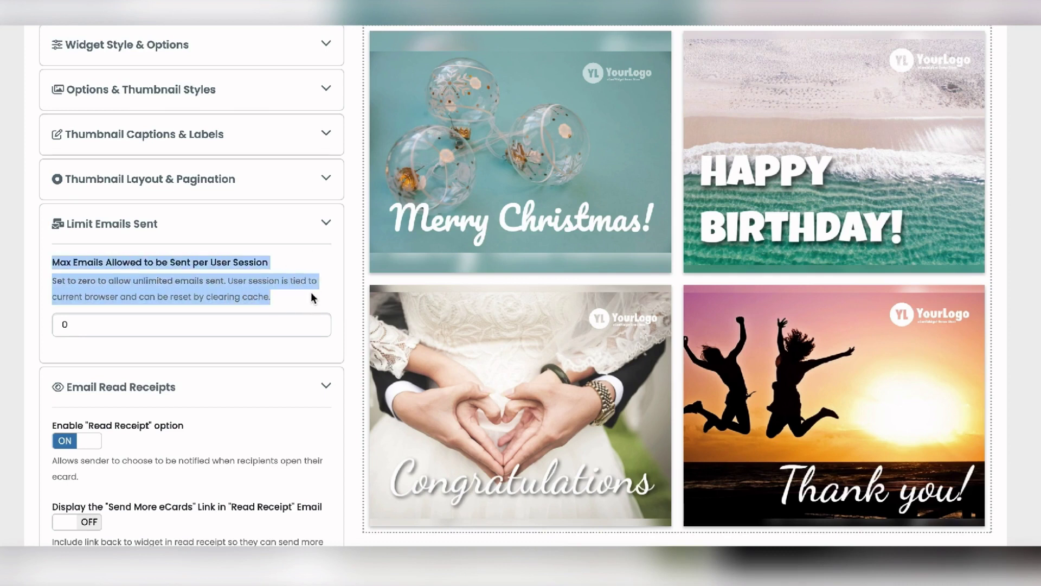
pyautogui.click(297, 300)
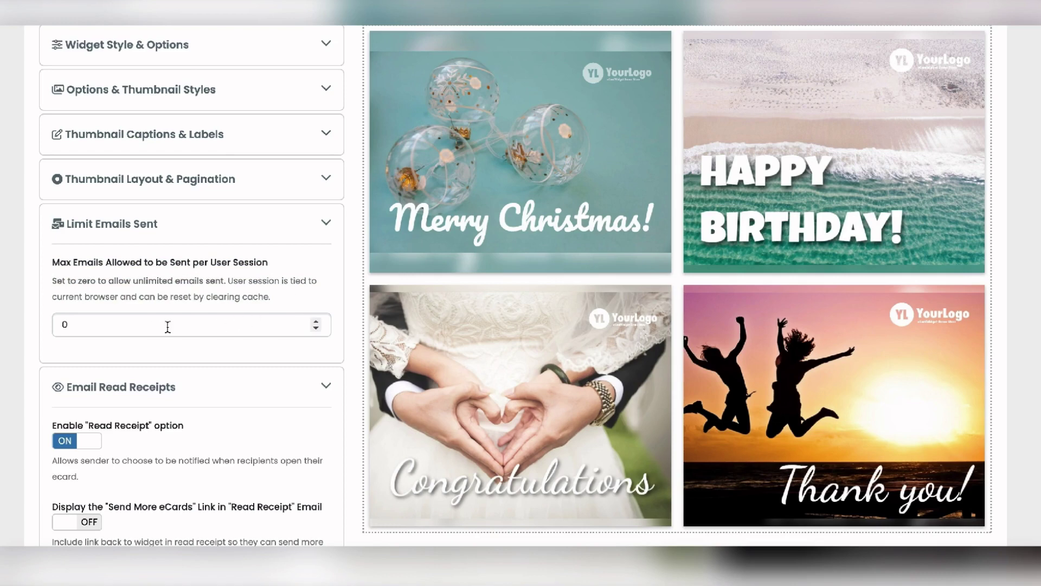
pyautogui.doubleClick(168, 326)
pyautogui.write('5')
pyautogui.click(298, 297)
# - Check the 'up to 5 emails' notice on the Congratulations card, then collapse the limit settings
pyautogui.click(514, 400)
pyautogui.moveTo(469, 203); pyautogui.dragTo(681, 204)
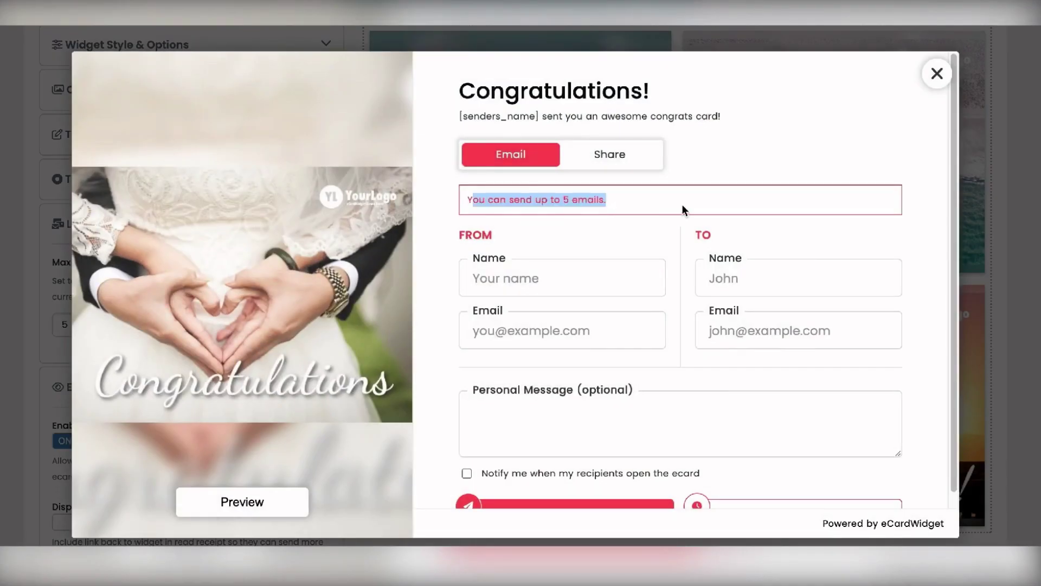
pyautogui.click(682, 203)
pyautogui.click(921, 82)
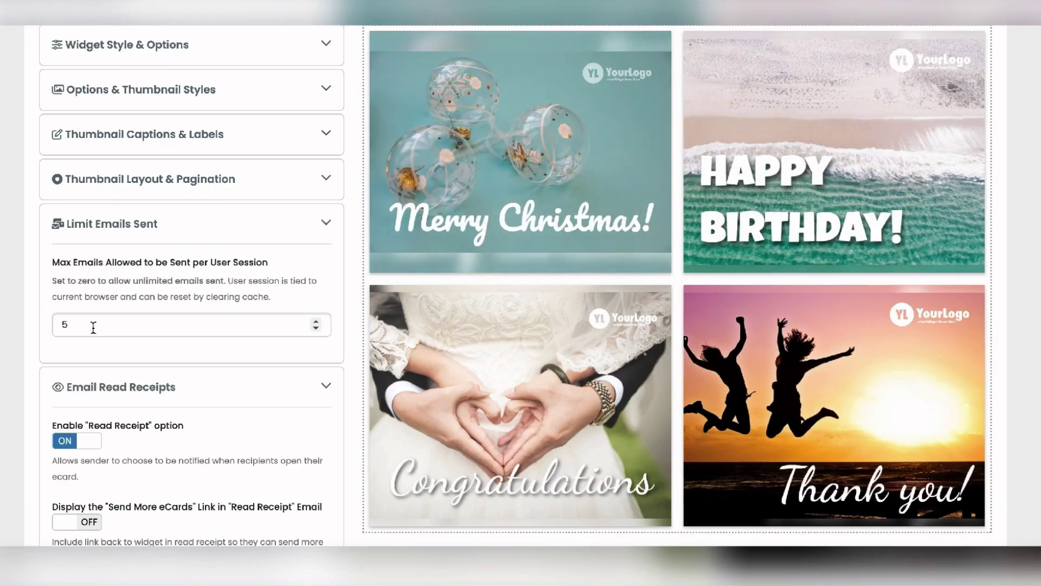
pyautogui.click(93, 325)
pyautogui.click(214, 223)
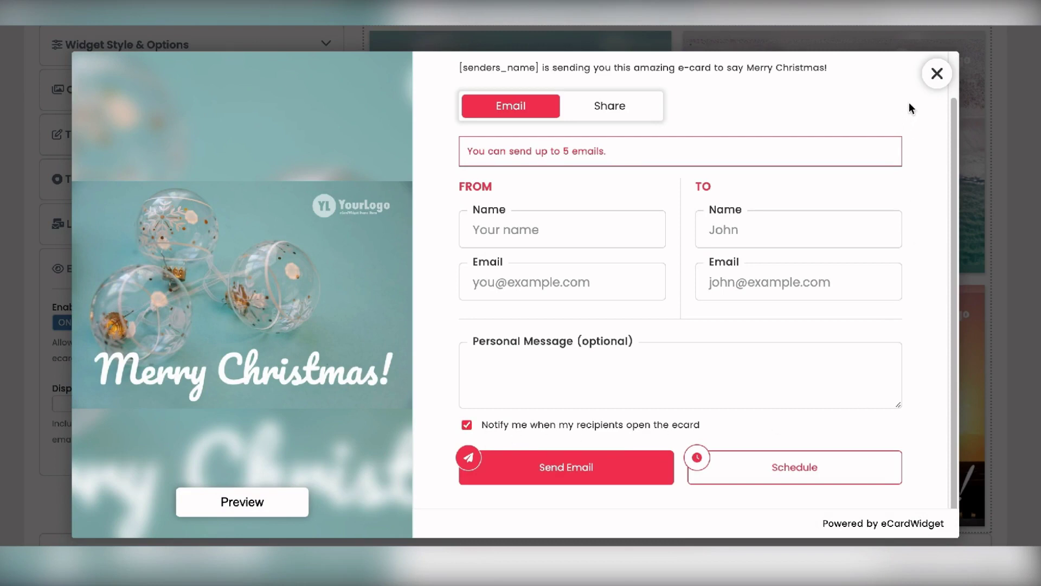
pyautogui.click(936, 74)
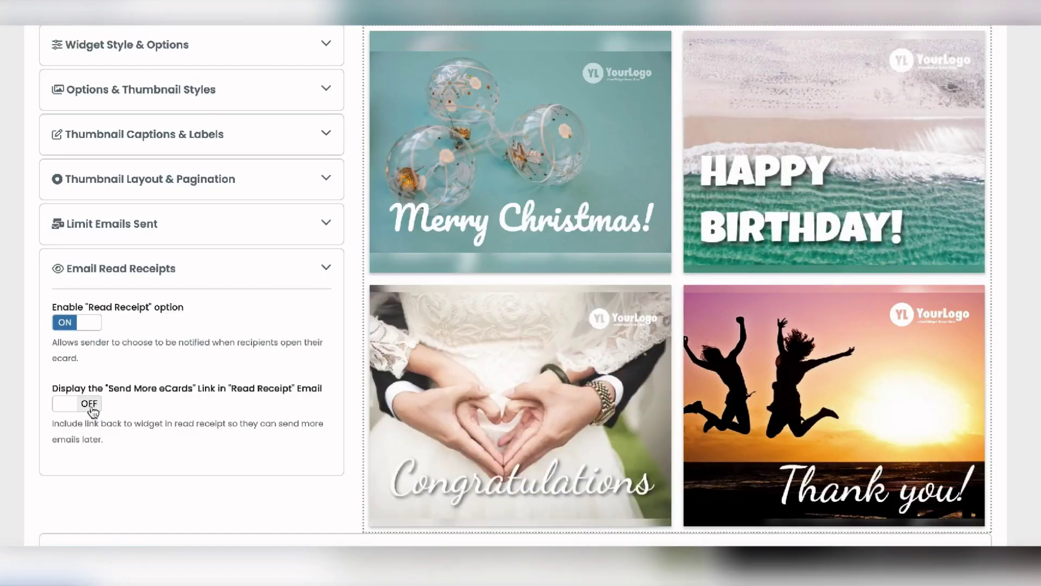
# - Switch 'Display the Send More eCards Link in Read Receipt Email' to ON
pyautogui.click(90, 405)
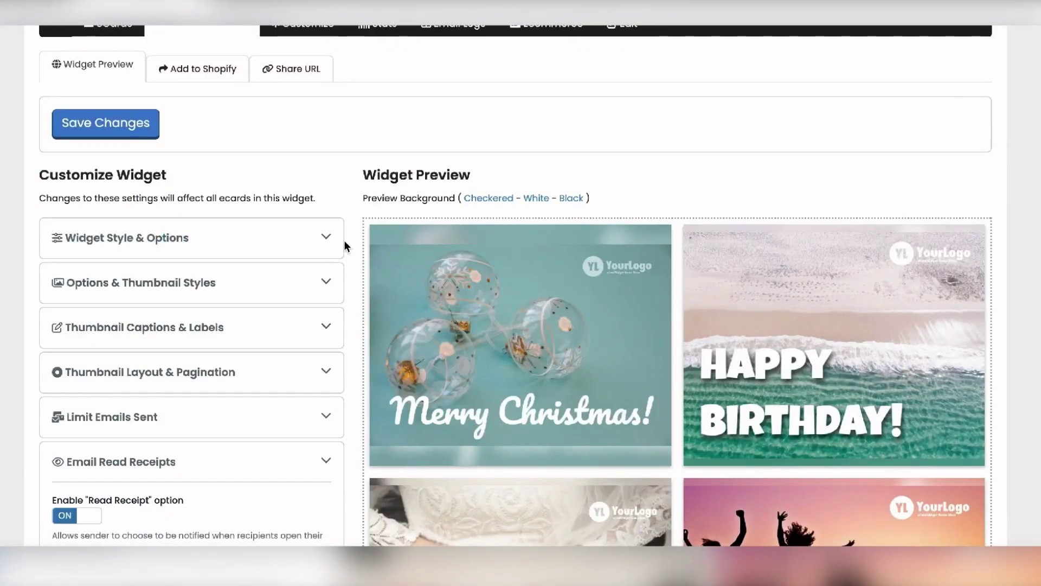
pyautogui.scroll(2, 363, 249)
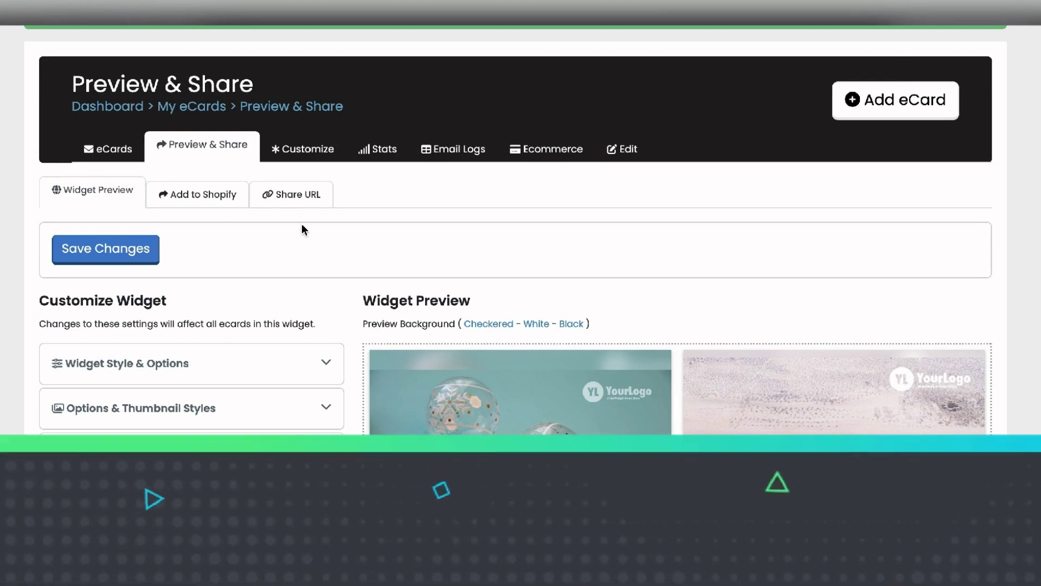
pyautogui.click(302, 157)
# - Upload yourlogo4_blue.png as the eCard heading logo
pyautogui.scroll(-5, 354, 222)
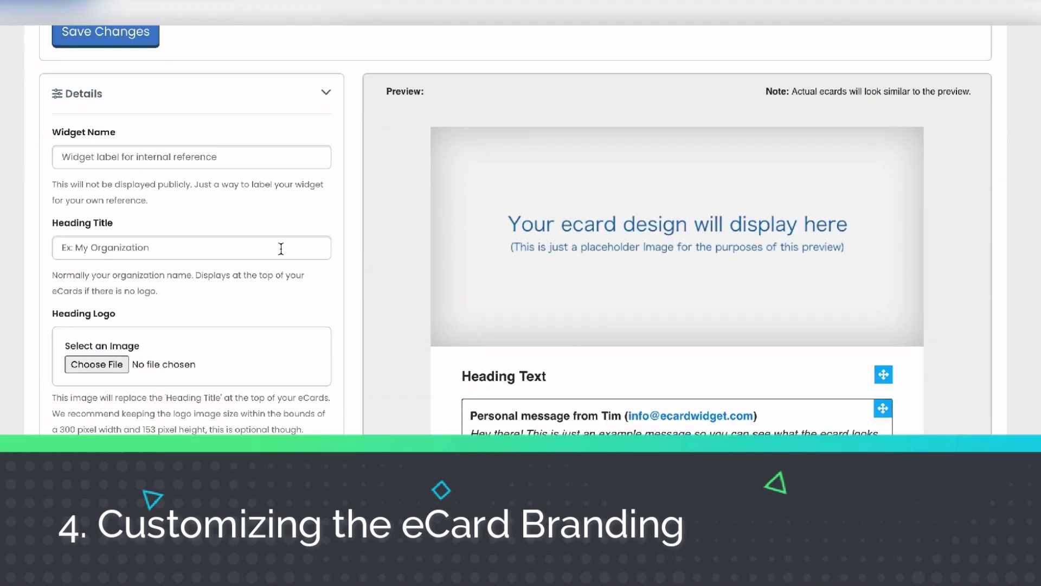
pyautogui.click(281, 249)
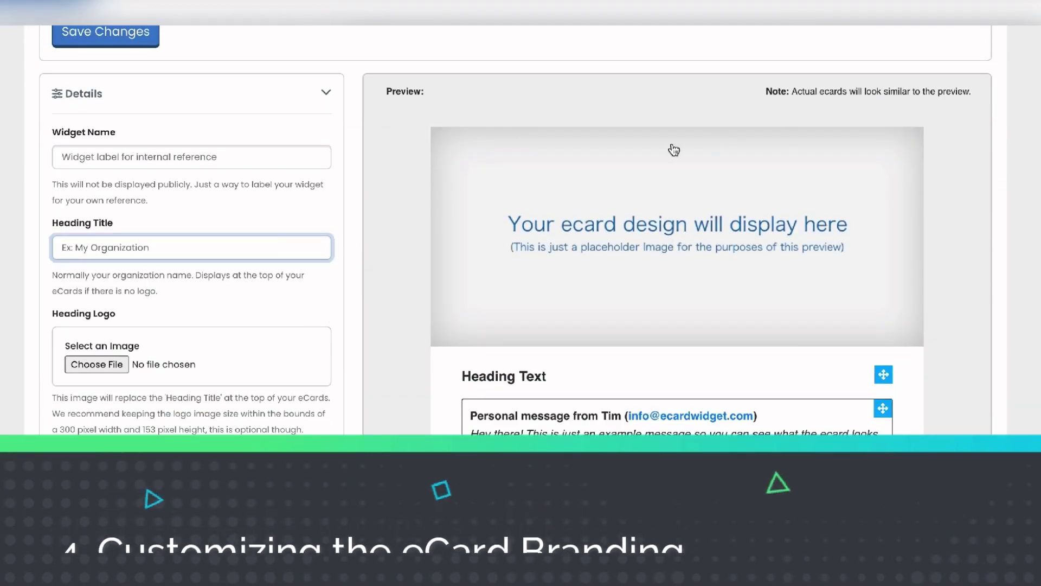
pyautogui.scroll(-1, 236, 298)
pyautogui.click(114, 344)
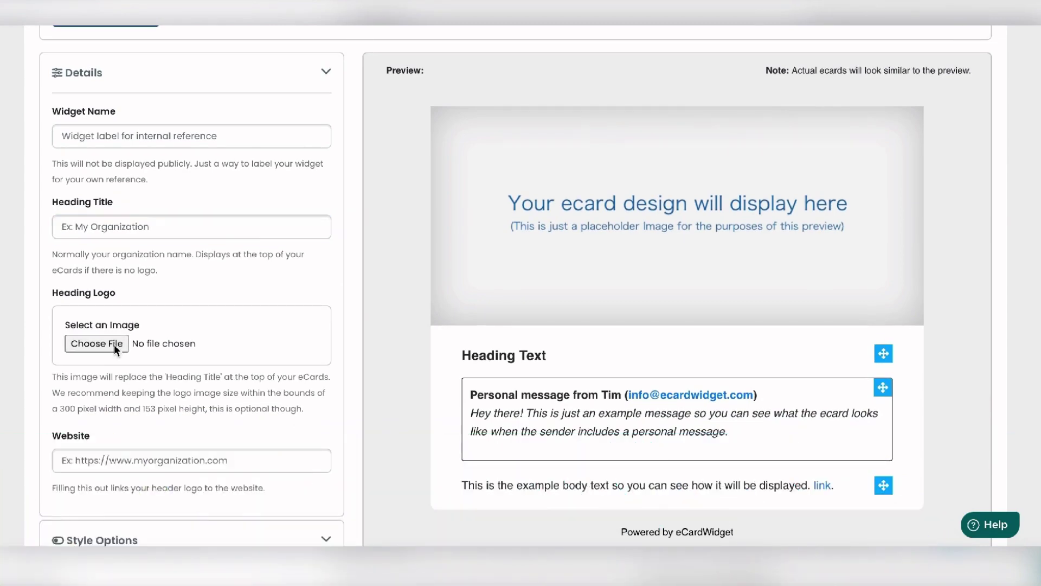
pyautogui.scroll(-3, 356, 217)
pyautogui.click(307, 437)
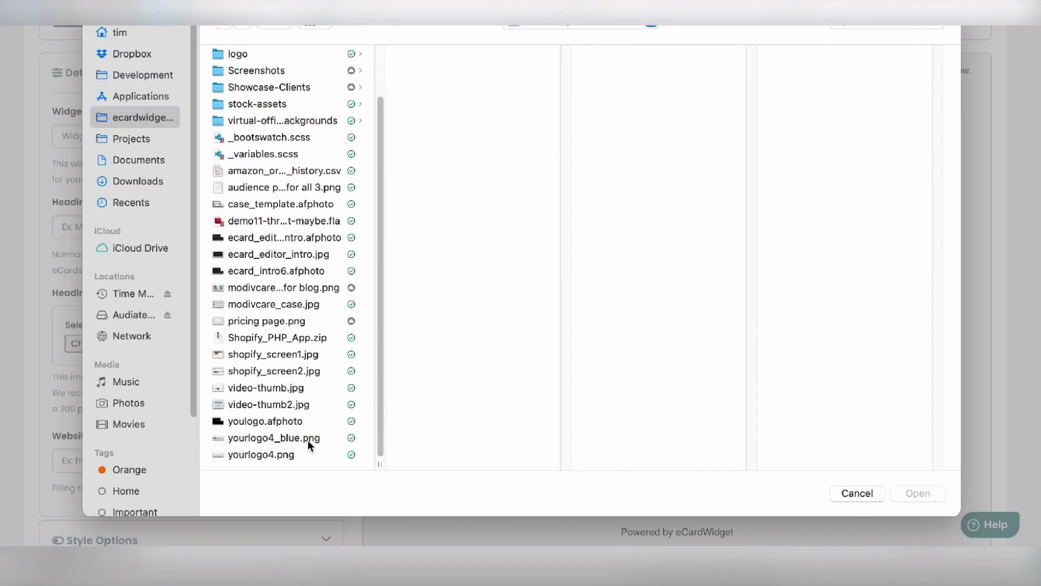
pyautogui.click(898, 492)
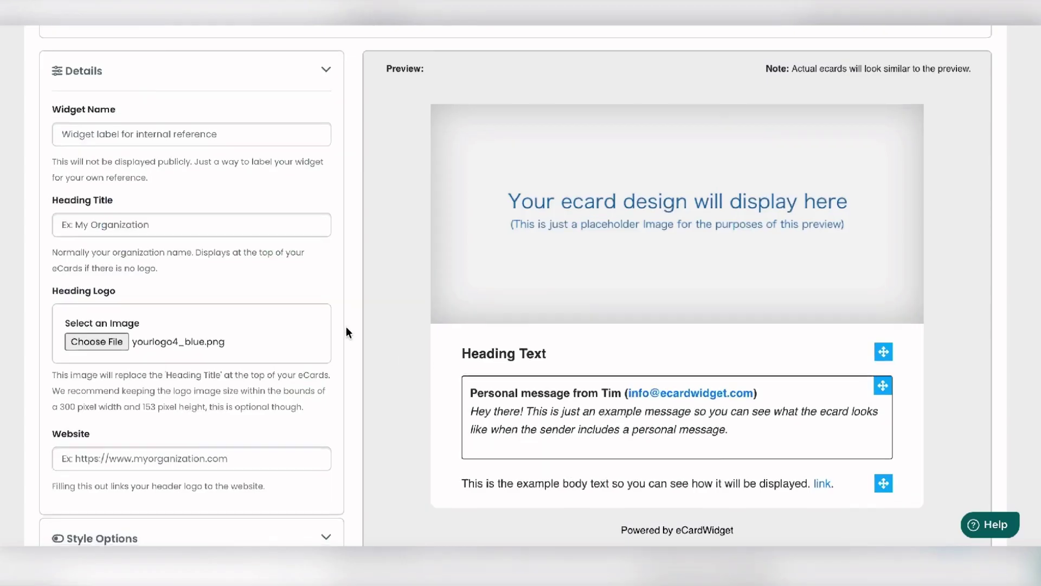
pyautogui.scroll(-5, 346, 326)
pyautogui.click(229, 172)
pyautogui.scroll(2, 229, 172)
pyautogui.write('https://www.mywebsite.com')
pyautogui.scroll(-4, 286, 254)
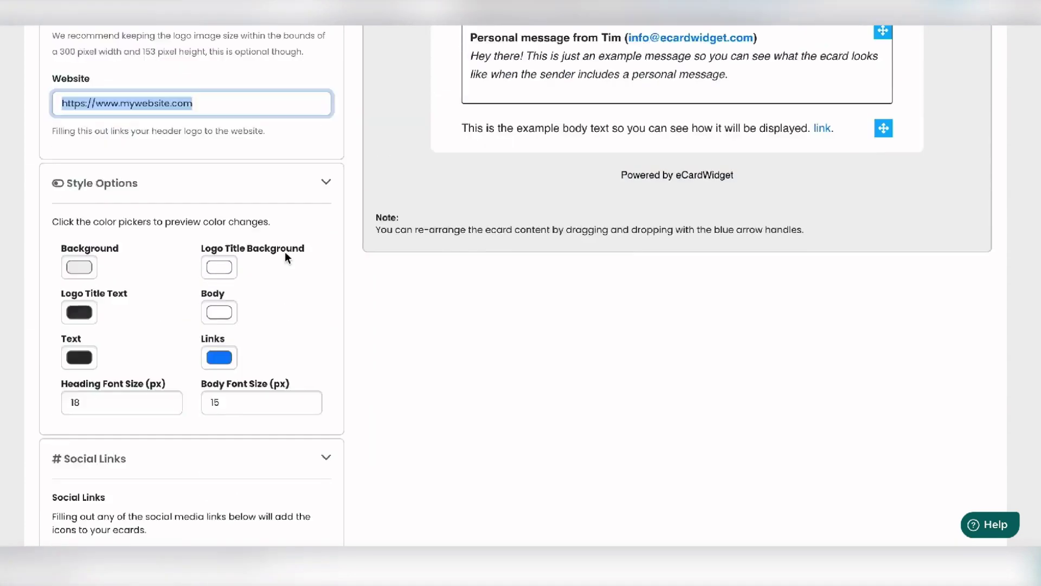
pyautogui.scroll(9, 294, 256)
pyautogui.press('Return')
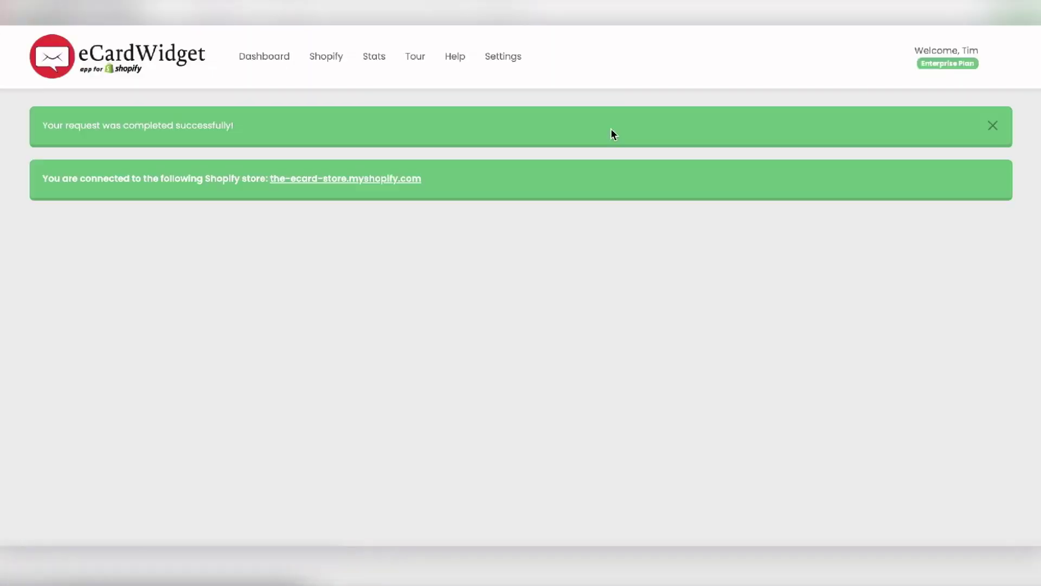
# - Collapse Details and set the eCard background to light blue-grey (197, 206, 211)
pyautogui.scroll(-7, 595, 174)
pyautogui.scroll(1, 682, 120)
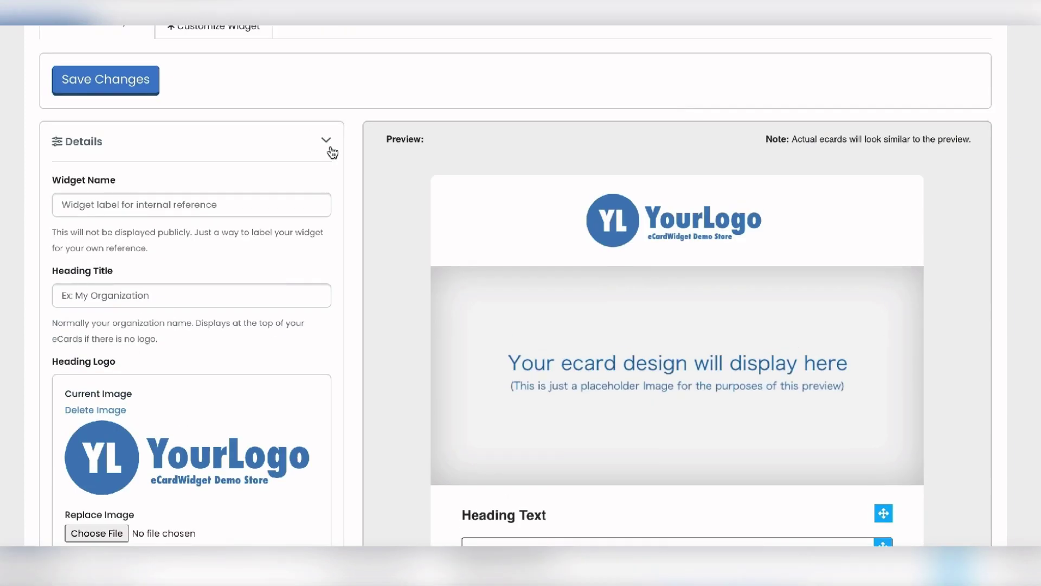
pyautogui.click(327, 142)
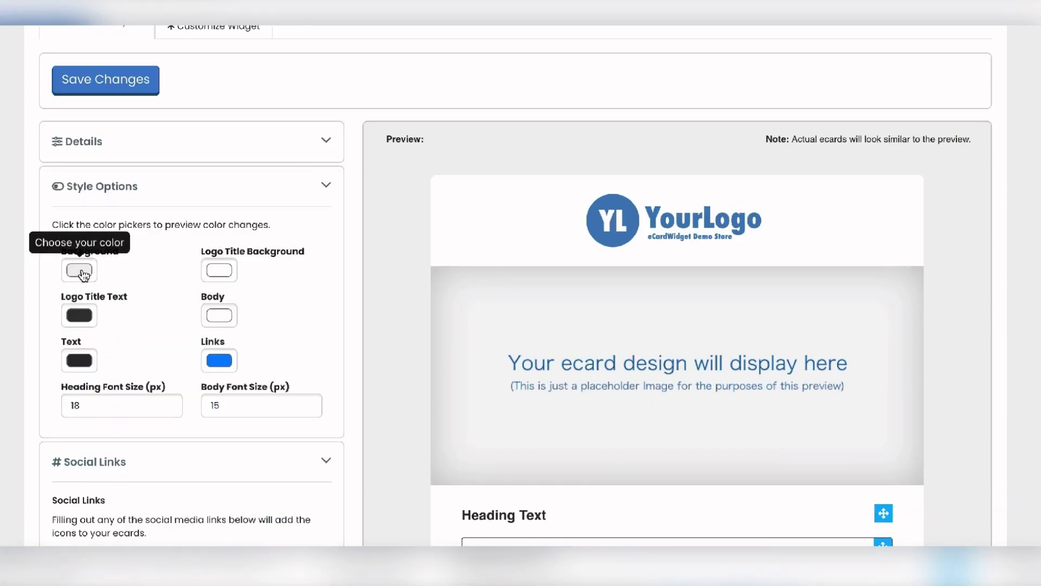
pyautogui.click(99, 279)
pyautogui.moveTo(173, 404)
pyautogui.mouseDown()
pyautogui.moveTo(158, 404)
pyautogui.moveTo(170, 404)
pyautogui.mouseUp()
pyautogui.click(66, 294)
pyautogui.moveTo(66, 294); pyautogui.dragTo(82, 297)
pyautogui.click(179, 274)
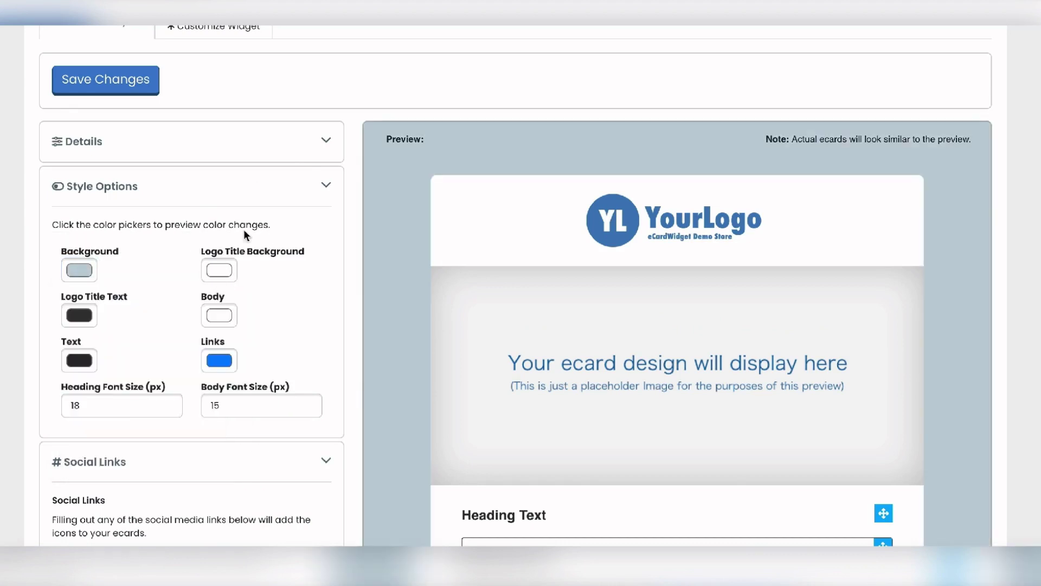
# - Try a reddish Logo Title Background, then return it to white
pyautogui.click(219, 270)
pyautogui.moveTo(239, 302); pyautogui.dragTo(271, 315)
pyautogui.click(219, 269)
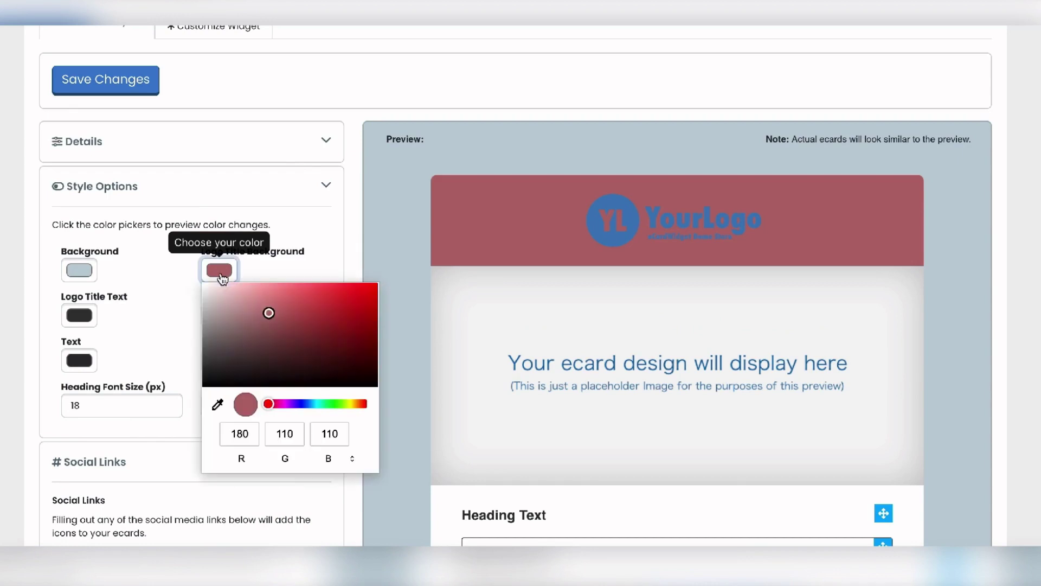
pyautogui.moveTo(267, 309); pyautogui.dragTo(206, 280)
pyautogui.scroll(-2, 223, 304)
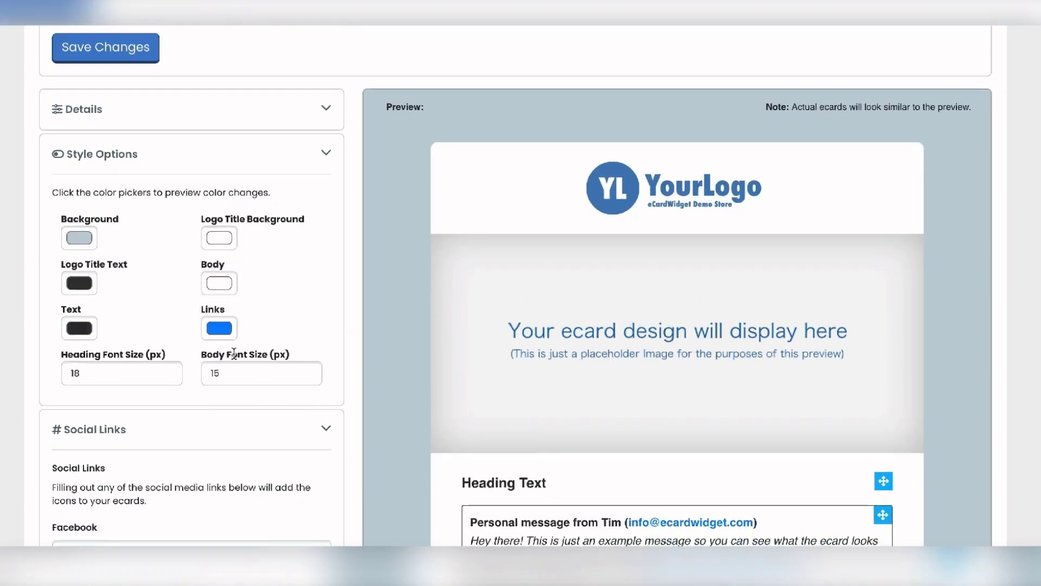
pyautogui.scroll(-4, 380, 216)
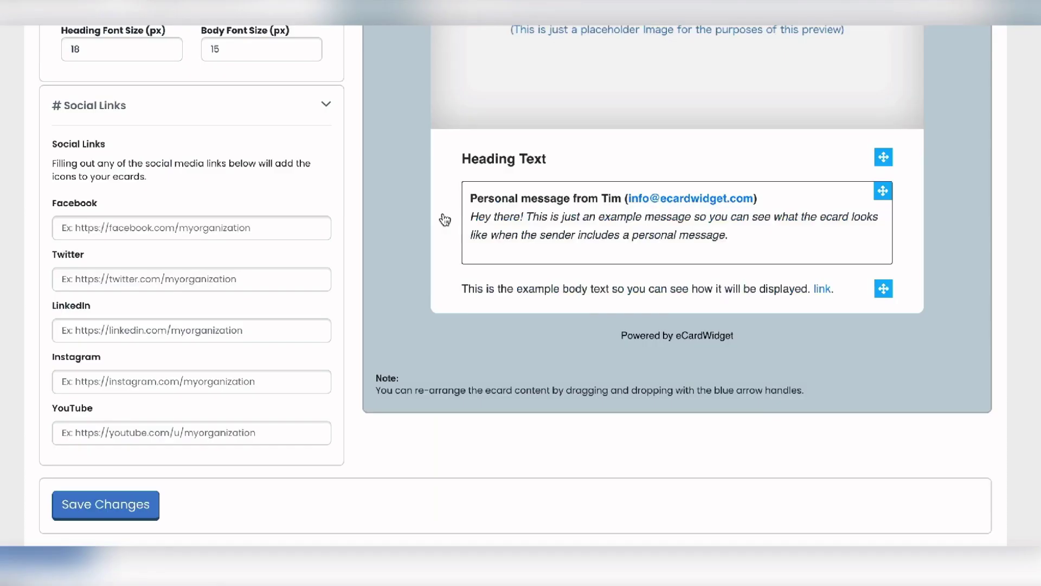
pyautogui.scroll(7, 269, 293)
pyautogui.scroll(-3, 227, 151)
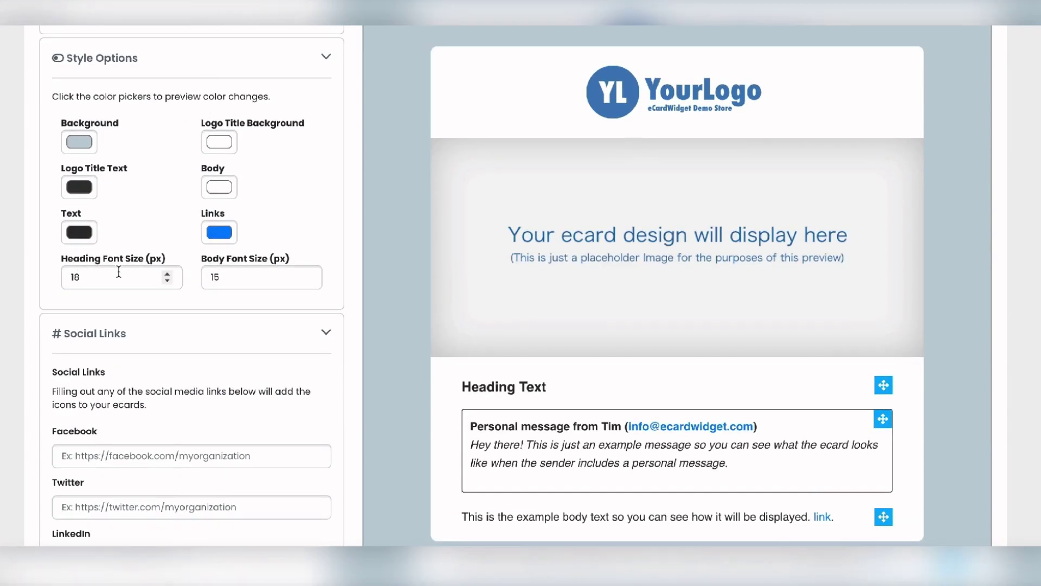
pyautogui.click(167, 274)
pyautogui.click(167, 274)
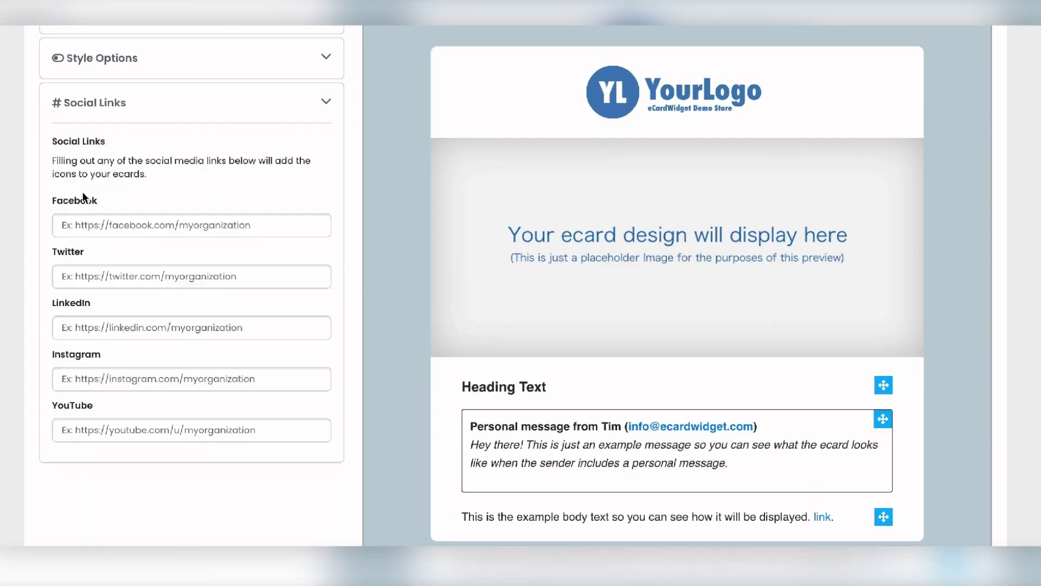
pyautogui.click(309, 224)
pyautogui.write('https')
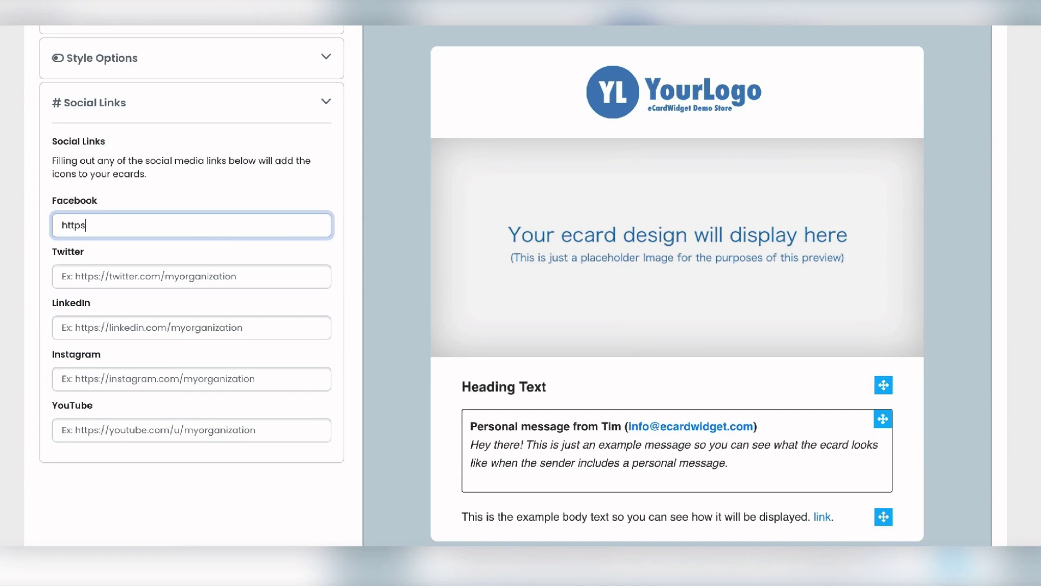
pyautogui.write('://facebook.com/mywebsite')
pyautogui.hotkey('ctrl', 'a')
pyautogui.hotkey('ctrl', 'c')
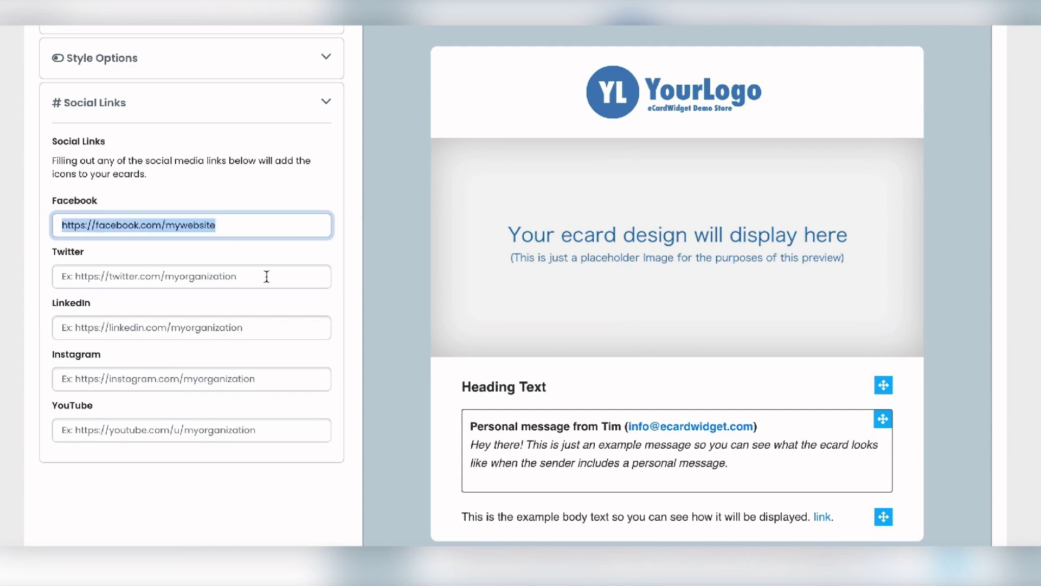
# - Paste the URL into the Twitter and LinkedIn links and begin changing the Twitter domain
pyautogui.click(266, 276)
pyautogui.hotkey('ctrl', 'v')
pyautogui.click(144, 332)
pyautogui.hotkey('ctrl', 'v')
pyautogui.click(139, 388)
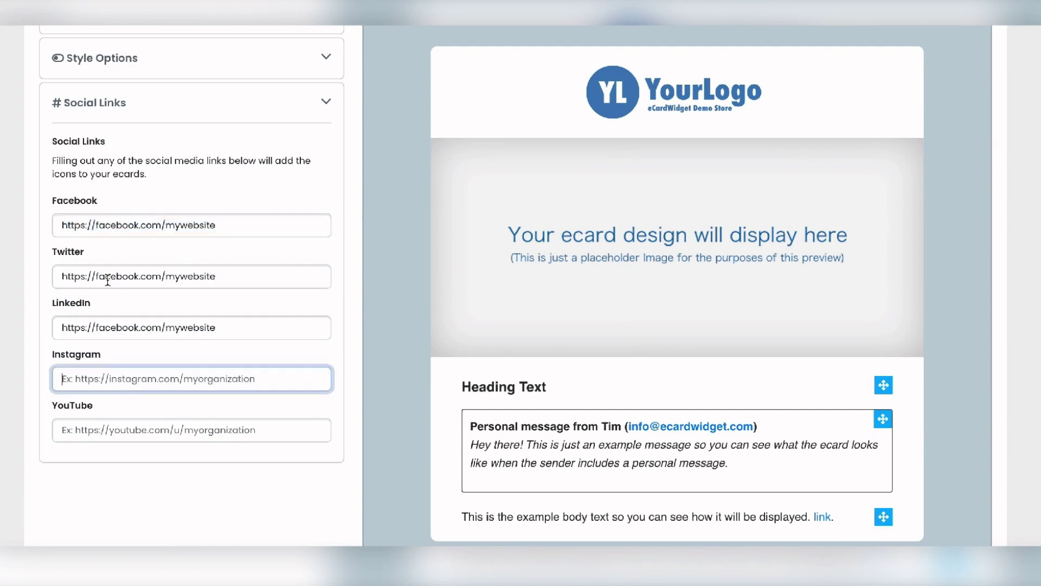
pyautogui.click(139, 277)
pyautogui.doubleClick(137, 276)
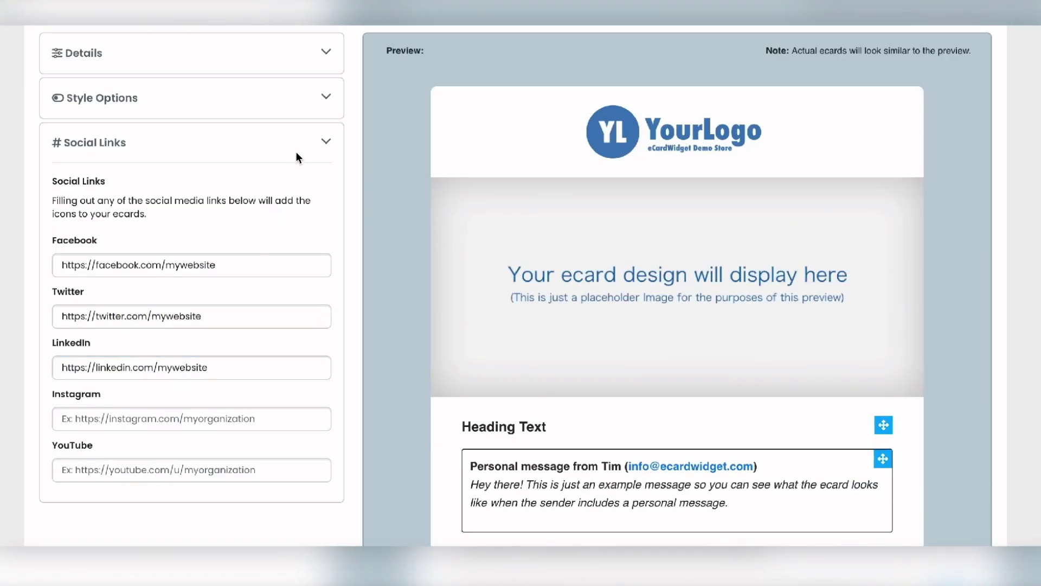
pyautogui.click(295, 149)
pyautogui.scroll(-1, 204, 354)
pyautogui.scroll(-4, 201, 353)
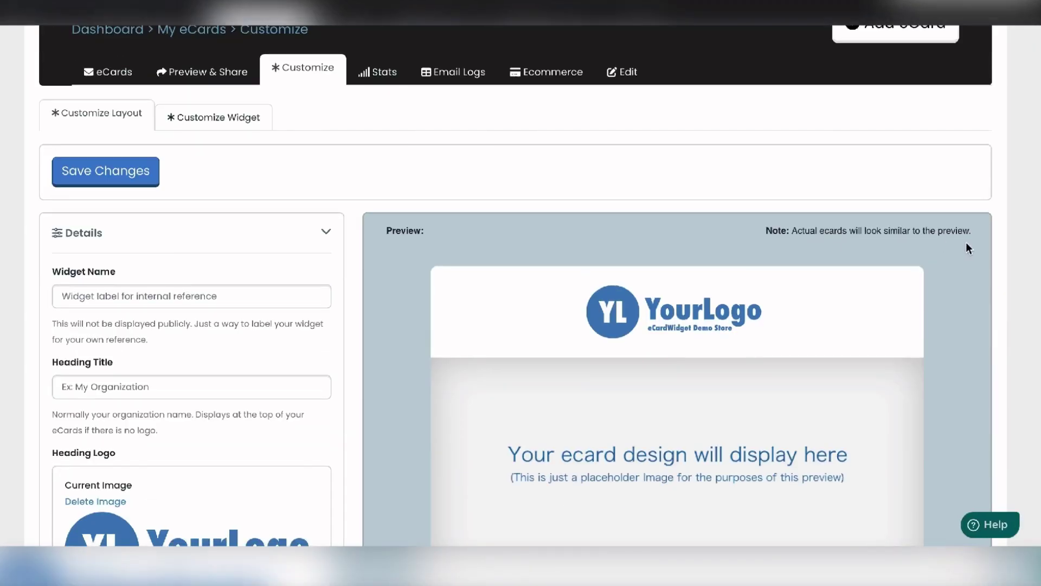
# - Save the logo, blue-grey background and Facebook, Twitter, LinkedIn links with Save Changes
pyautogui.scroll(-6, 965, 243)
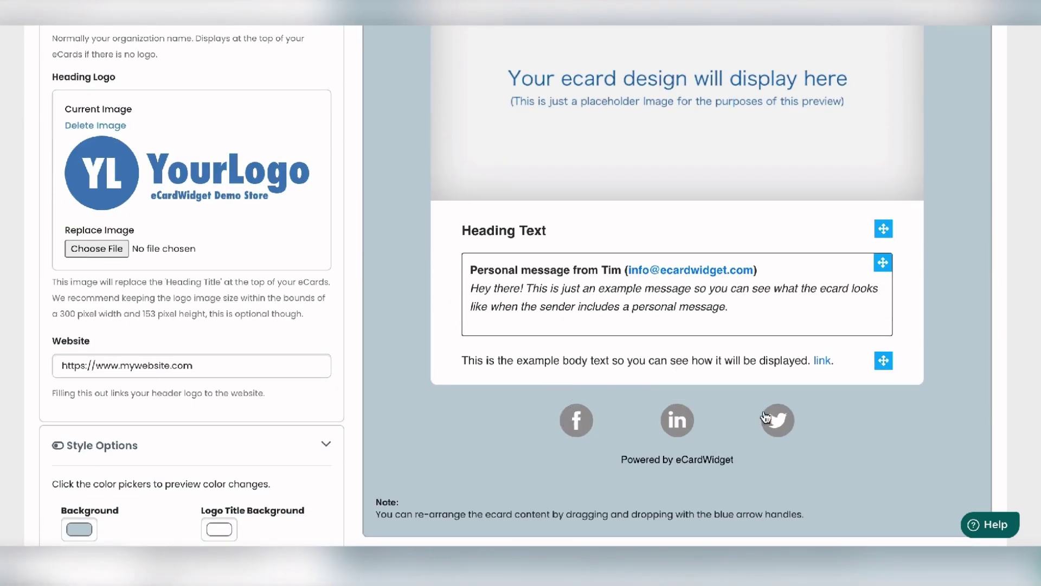
pyautogui.scroll(2, 1006, 268)
pyautogui.scroll(4, 1005, 268)
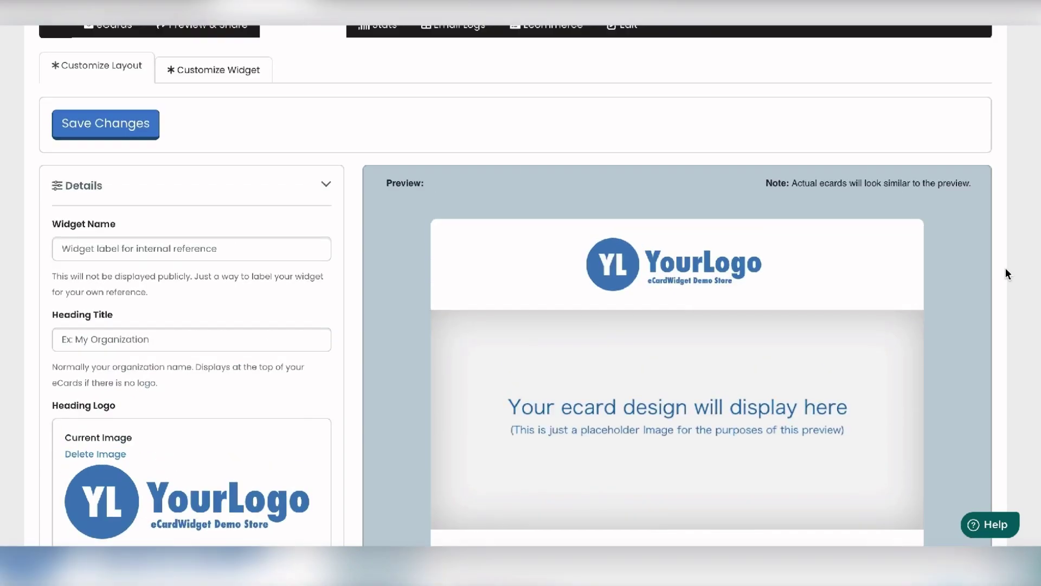
pyautogui.click(124, 125)
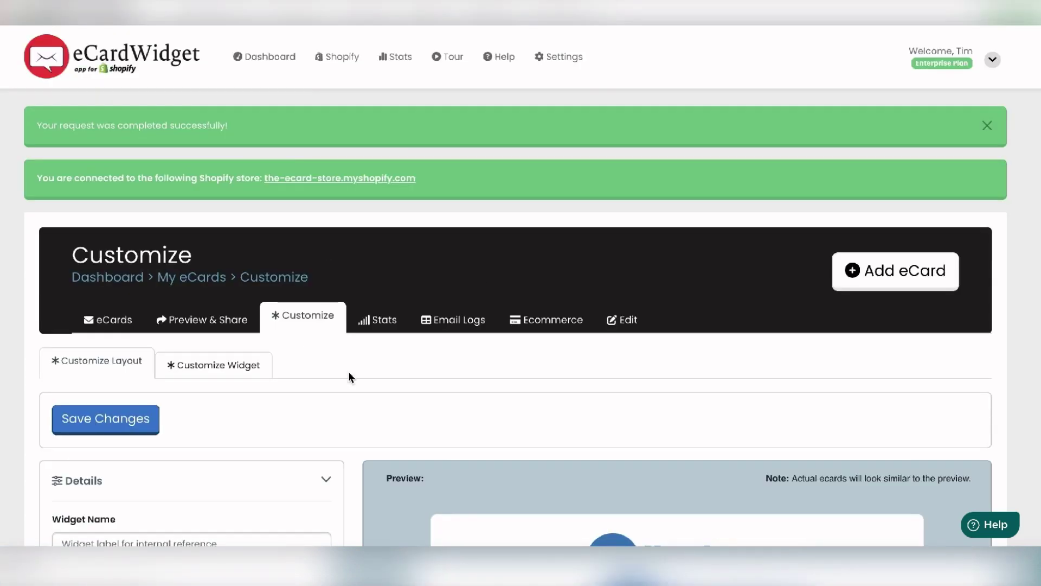
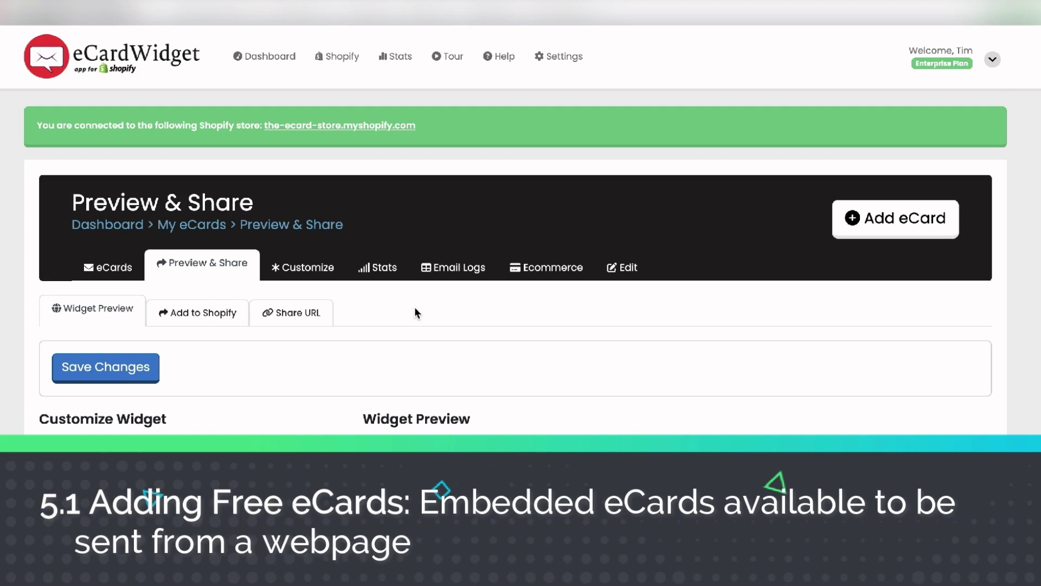
# - Bring up the My eCards widget's Shopify embed code on the Add to Shopify tab
pyautogui.click(191, 321)
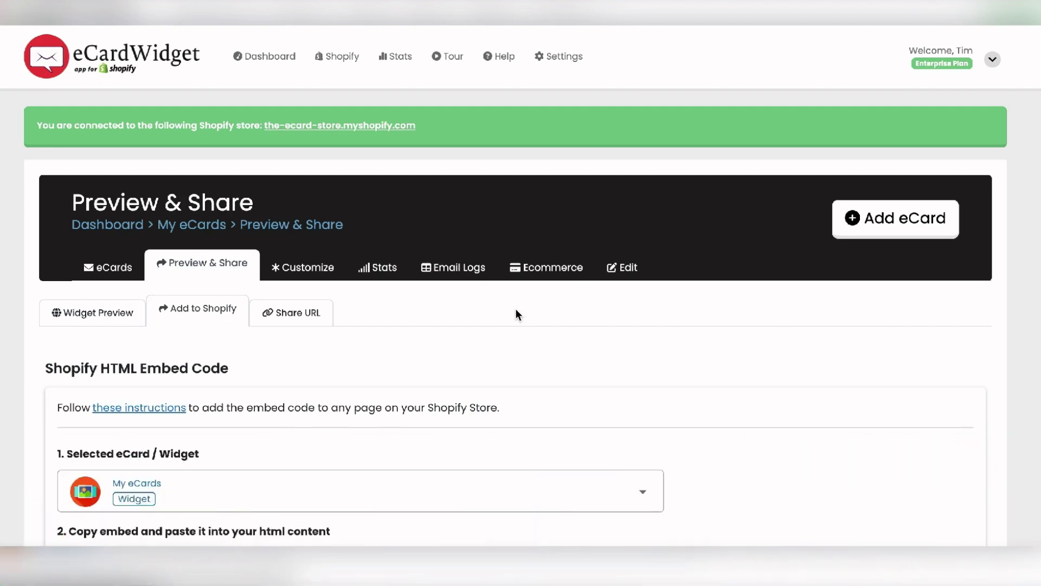
pyautogui.scroll(-5, 130, 74)
pyautogui.click(130, 74)
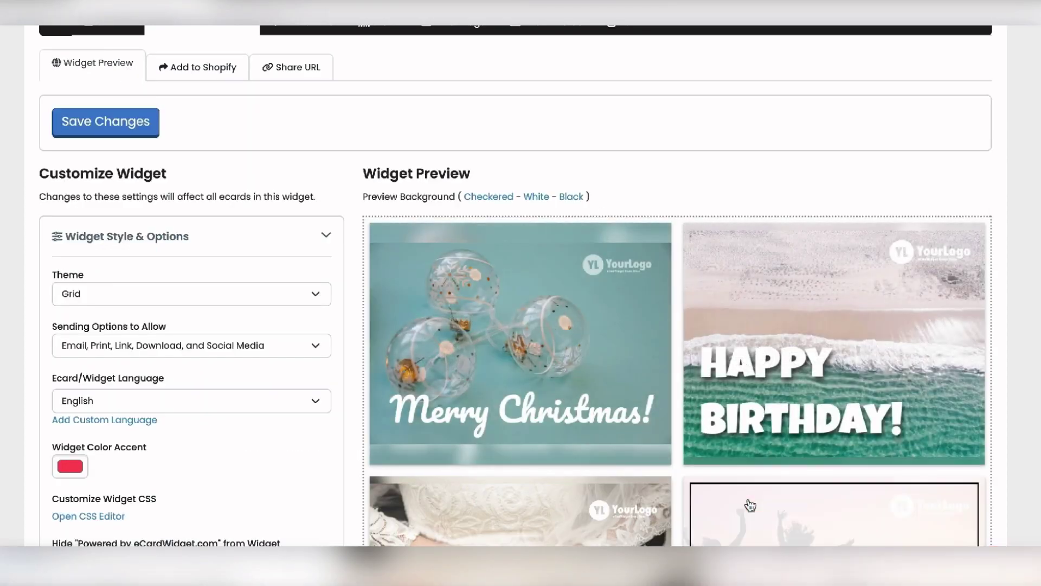
pyautogui.scroll(2, 223, 188)
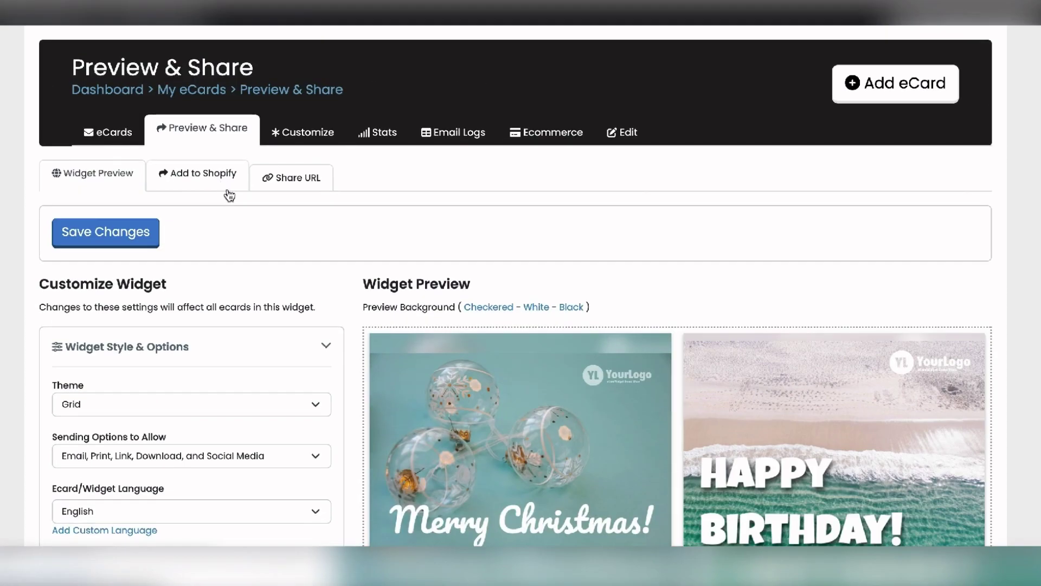
pyautogui.click(222, 185)
pyautogui.scroll(-1, 844, 269)
pyautogui.scroll(-1, 843, 269)
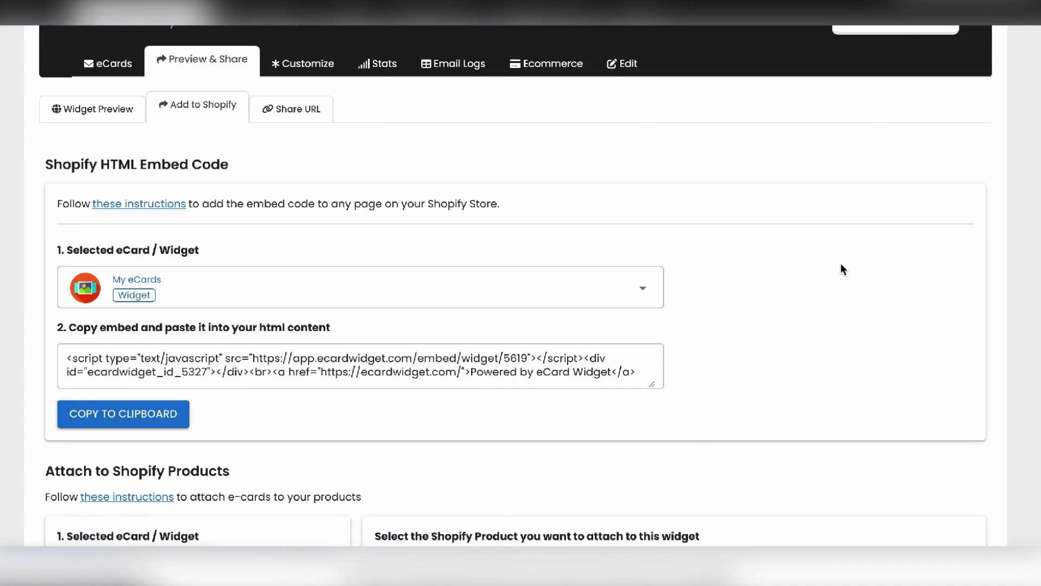
pyautogui.scroll(-5, 841, 266)
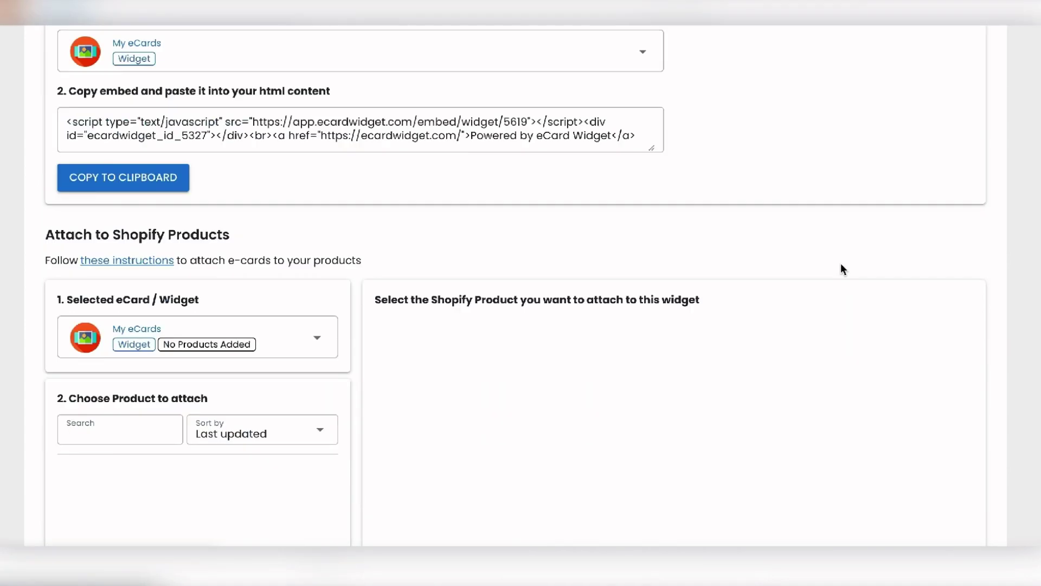
pyautogui.scroll(6, 841, 267)
pyautogui.scroll(-2, 314, 301)
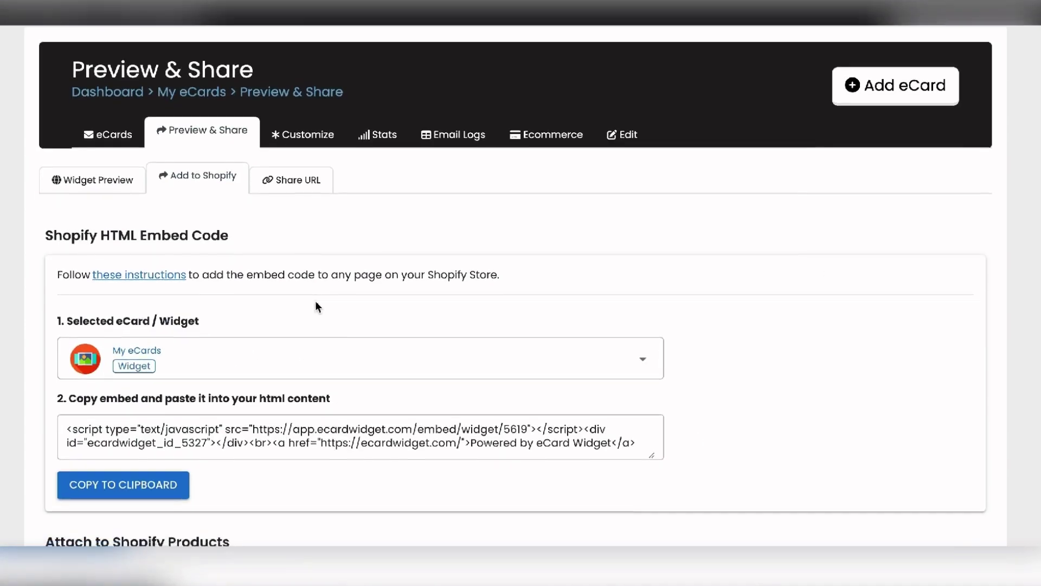
# - Keep My eCards as the selected widget and copy its embed code to the clipboard
pyautogui.click(201, 270)
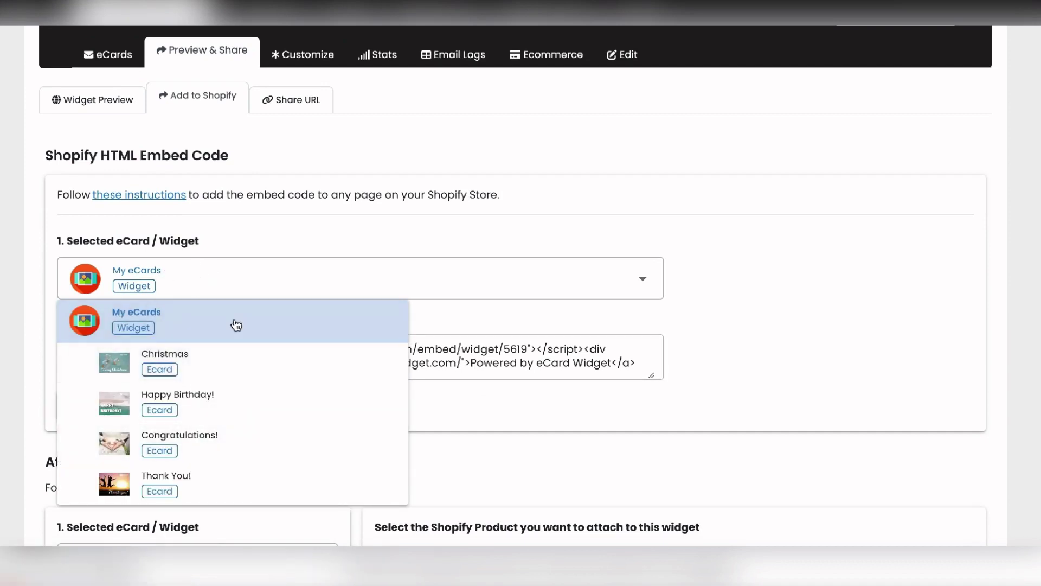
pyautogui.click(170, 325)
pyautogui.click(253, 363)
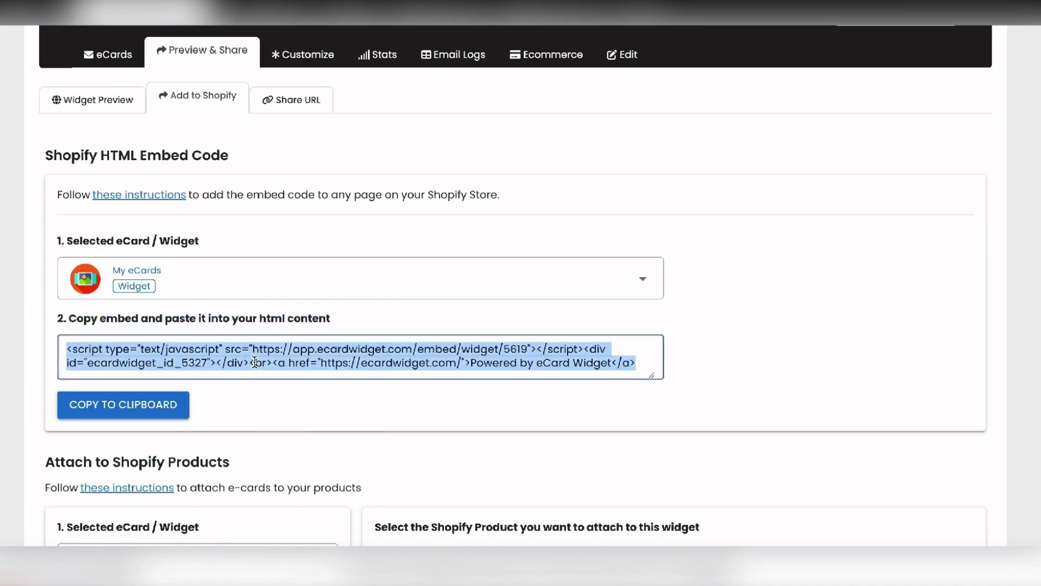
pyautogui.click(136, 412)
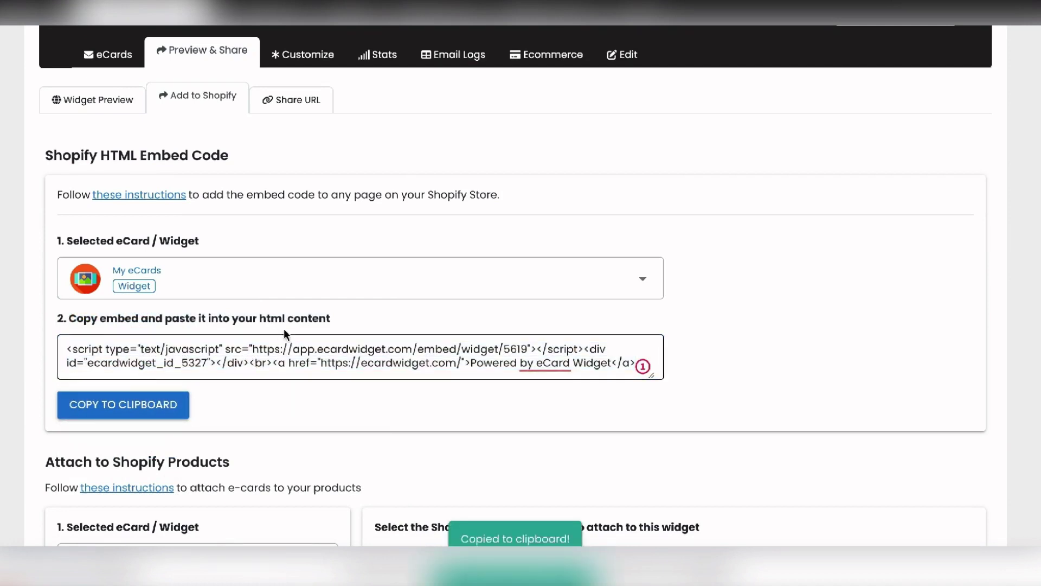
pyautogui.scroll(1, 735, 315)
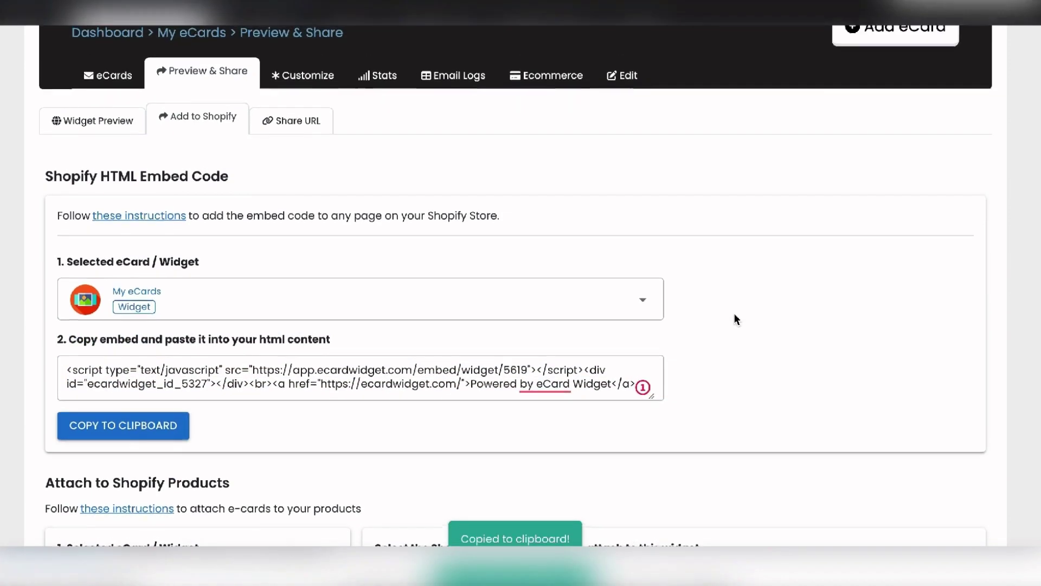
pyautogui.scroll(4, 734, 319)
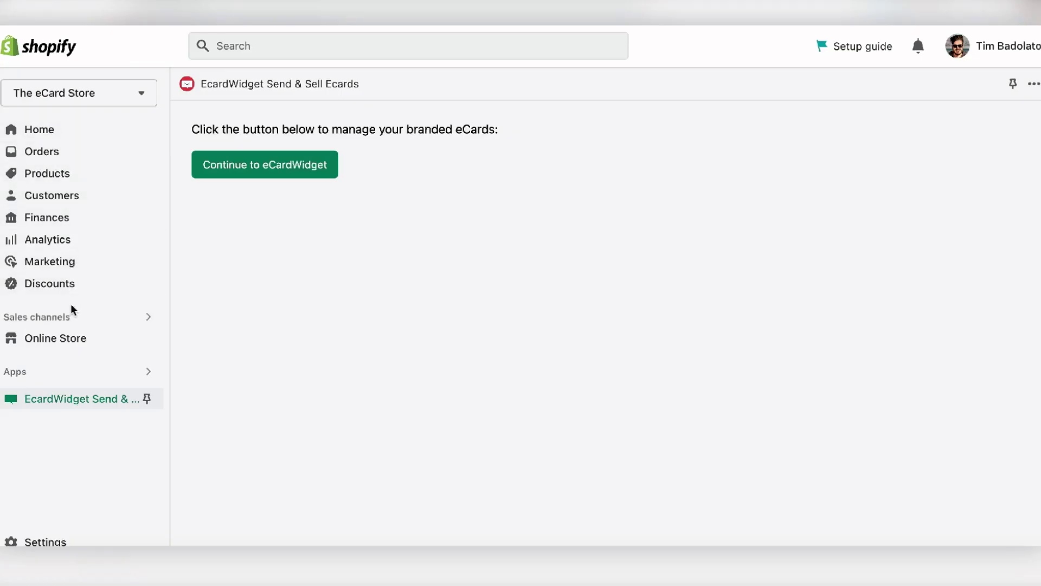
# - Create a new page titled 'Send an eCard' with the text 'Choose and send one of our amazing eCards'
pyautogui.click(63, 339)
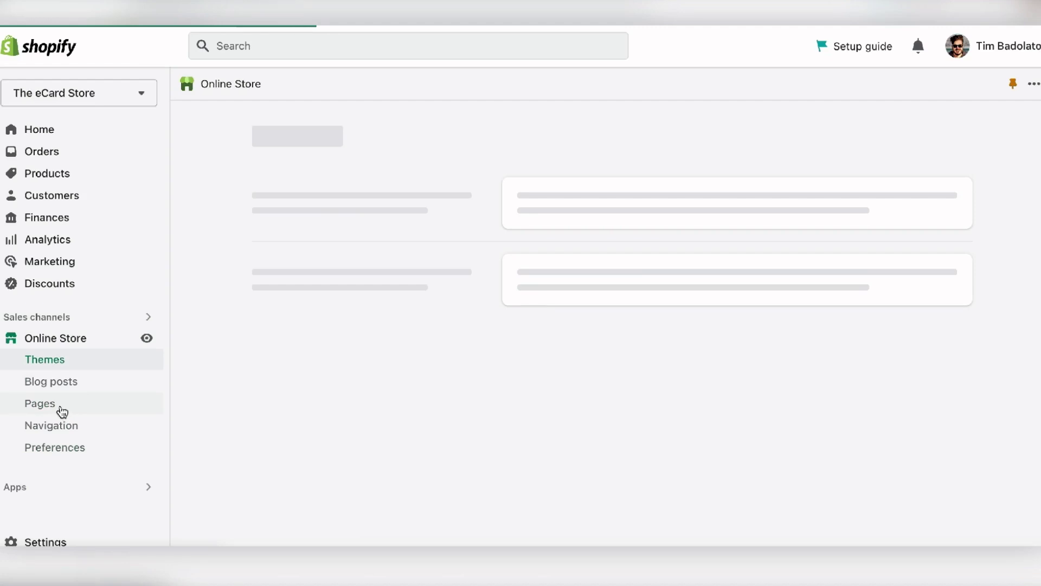
pyautogui.click(61, 408)
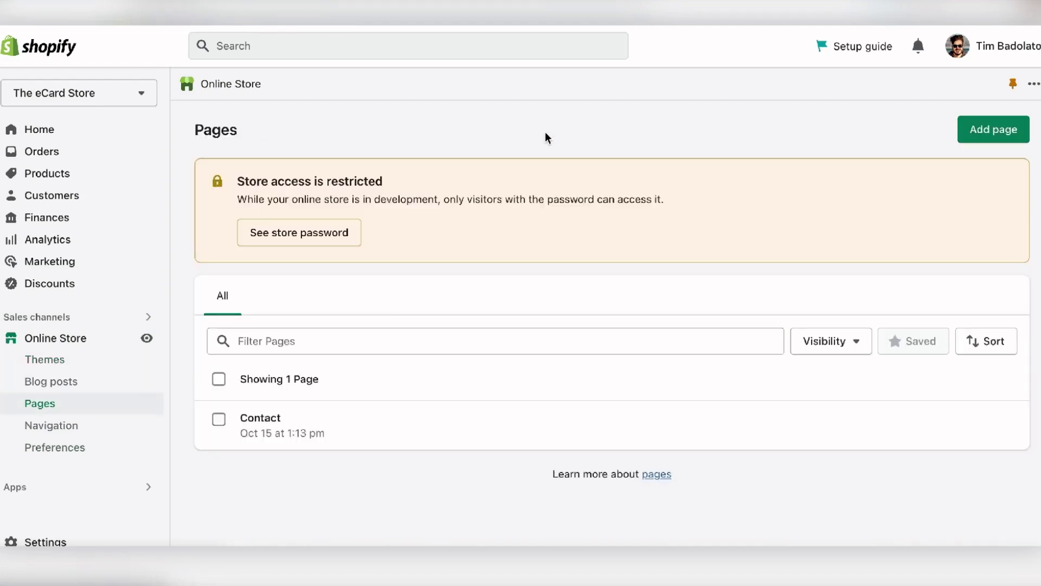
pyautogui.click(377, 347)
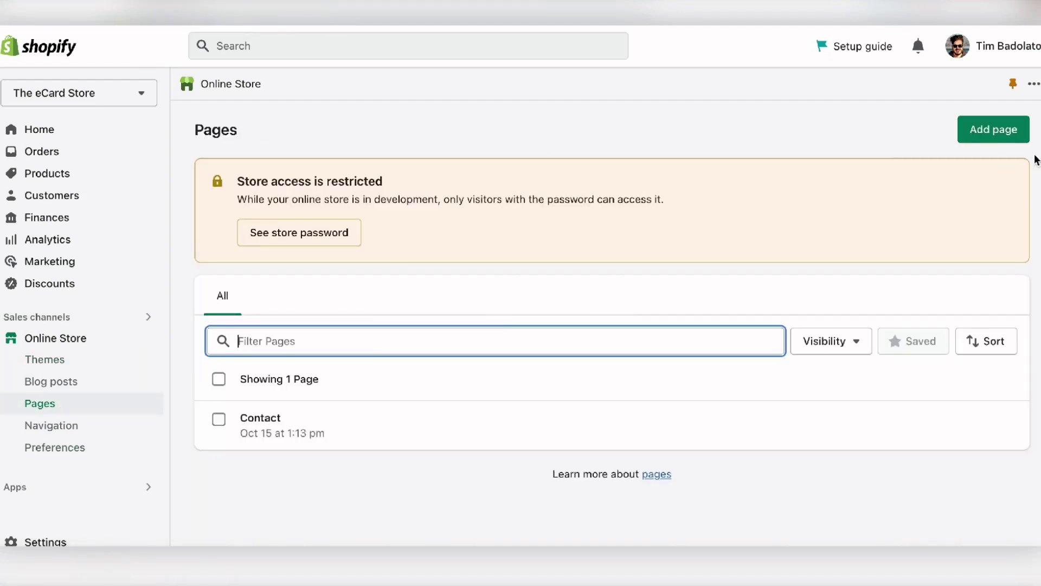
pyautogui.click(1011, 135)
pyautogui.click(378, 205)
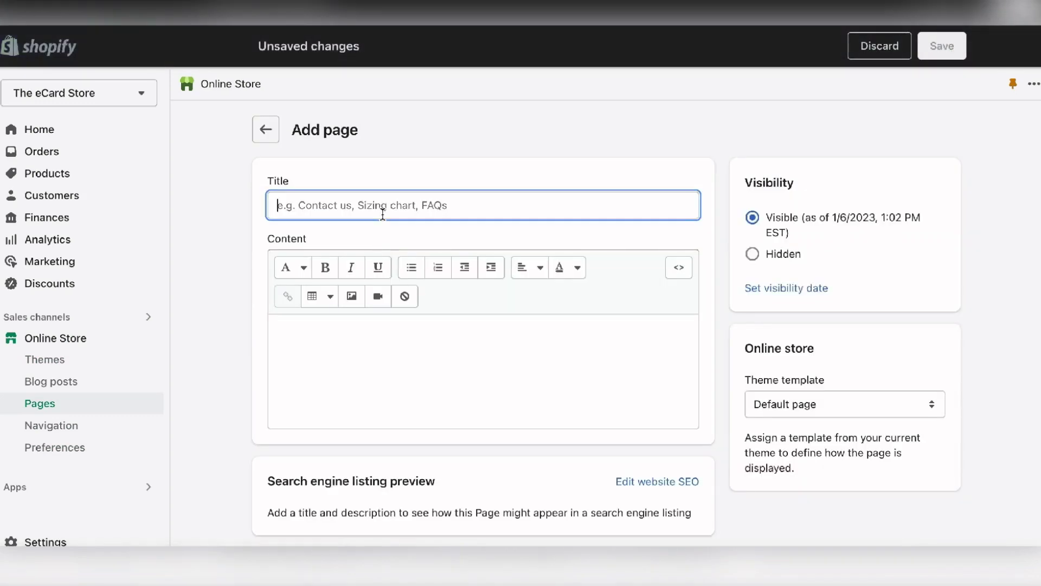
pyautogui.write('Send')
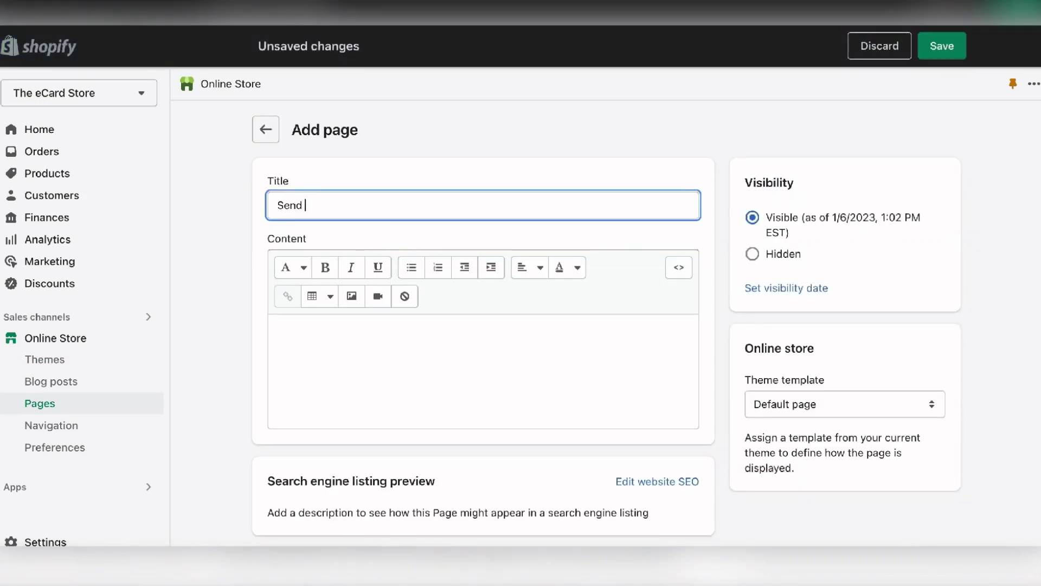
pyautogui.write(' an eCard')
pyautogui.press('Tab')
pyautogui.write('Choose ')
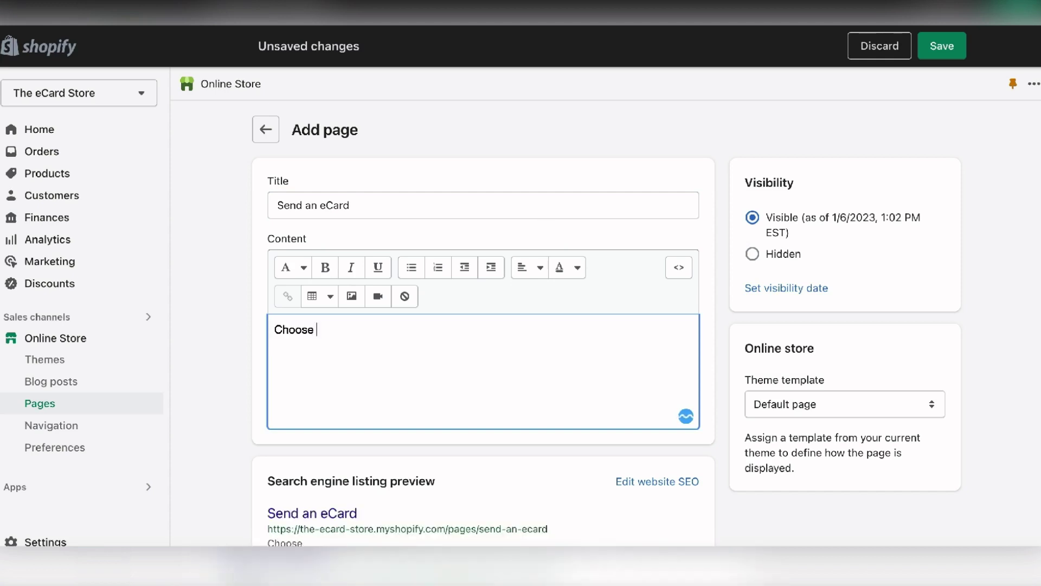
pyautogui.write('and send one of our amazing eCards')
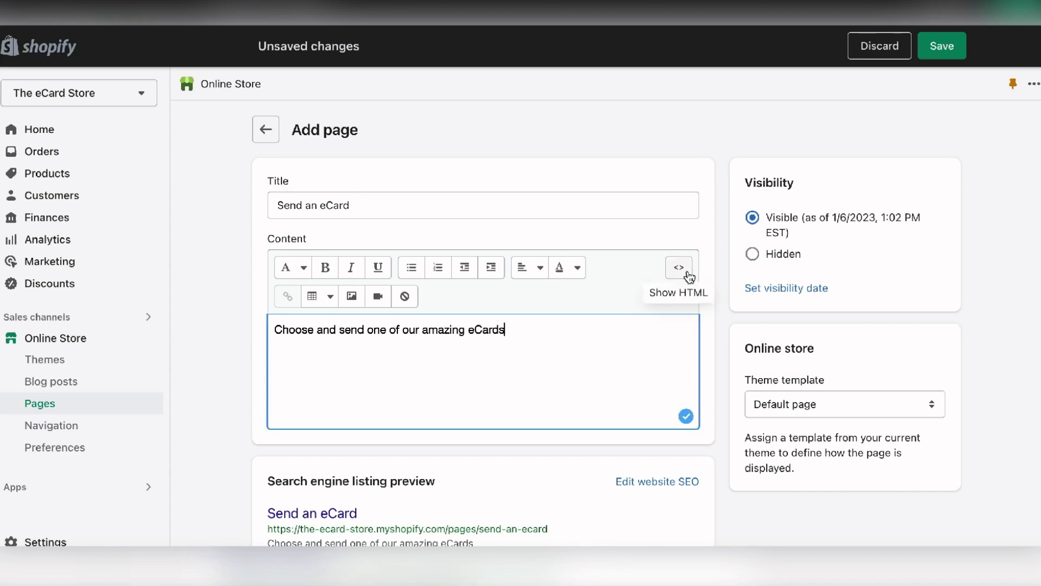
# - Paste the embed code below the intro, then delete it because it landed as plain text
pyautogui.press('Return')
pyautogui.press('Return')
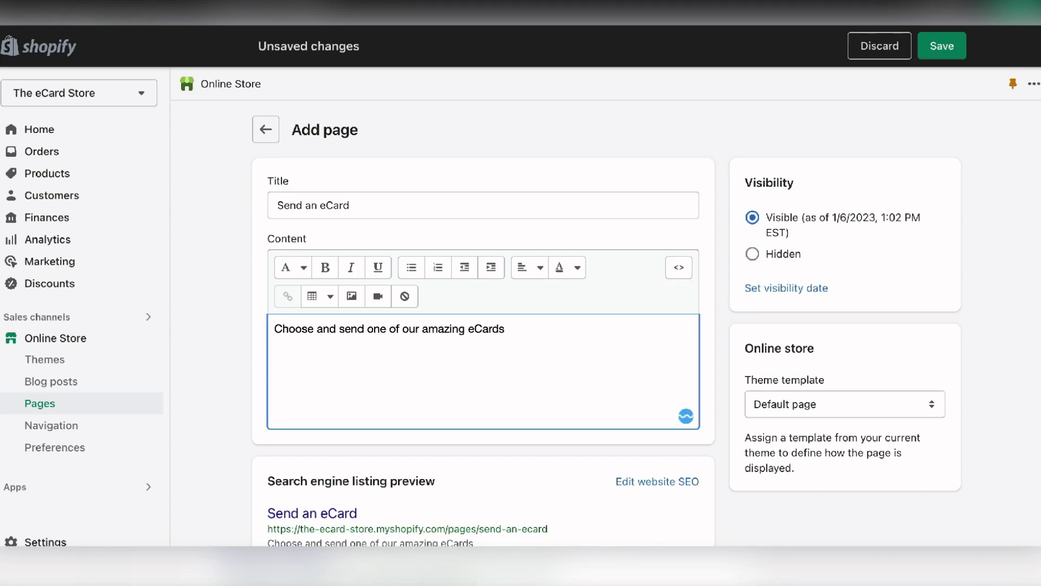
pyautogui.hotkey('ctrl', 'v')
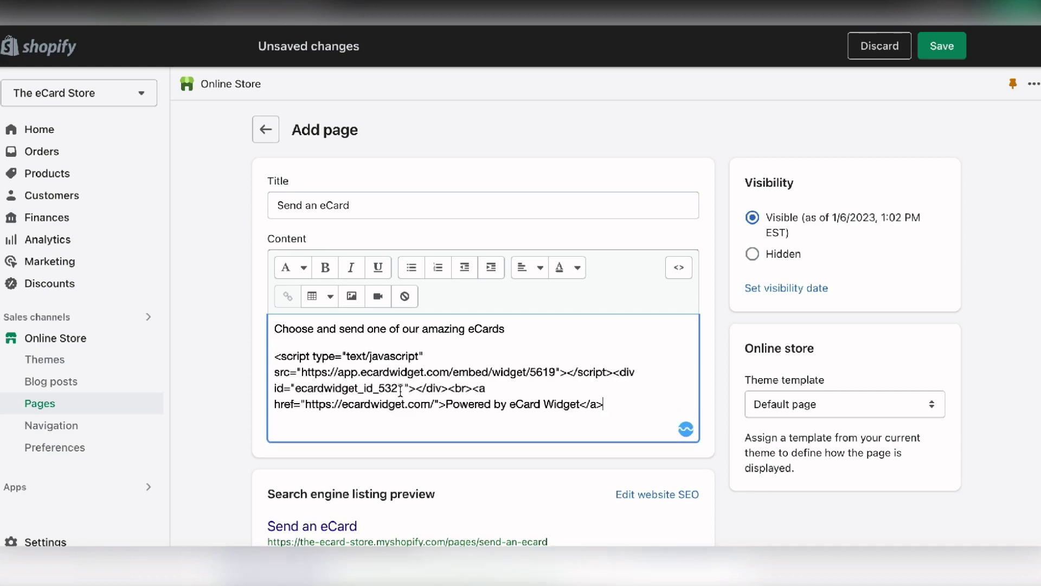
pyautogui.moveTo(618, 406); pyautogui.dragTo(274, 359)
pyautogui.click(274, 361)
pyautogui.hotkey('ctrl', 'shift', 'End')
pyautogui.press('BackSpace')
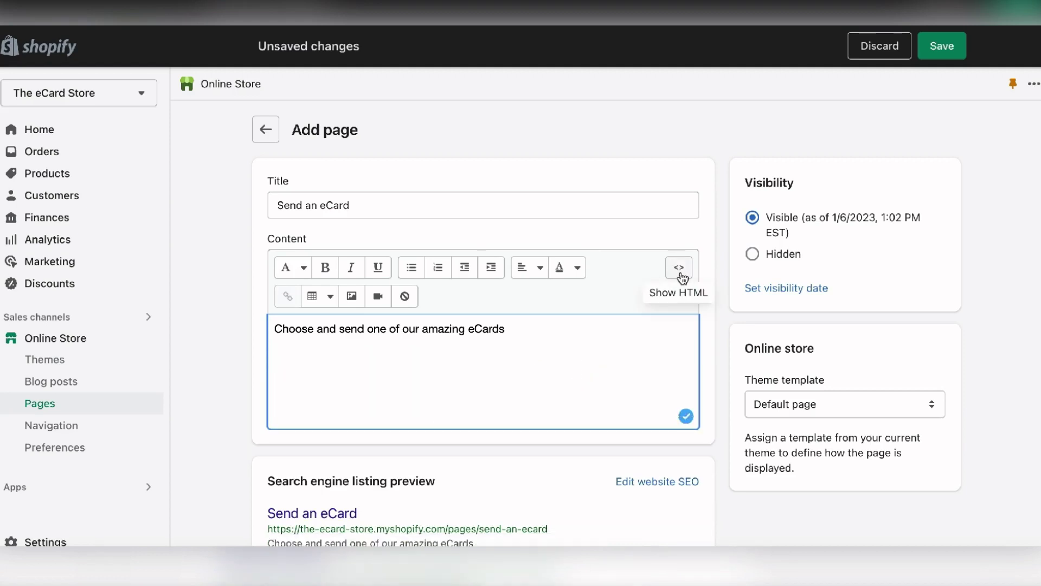
# - Paste the embed code into the page's raw HTML paragraph and save the page
pyautogui.click(679, 267)
pyautogui.click(293, 308)
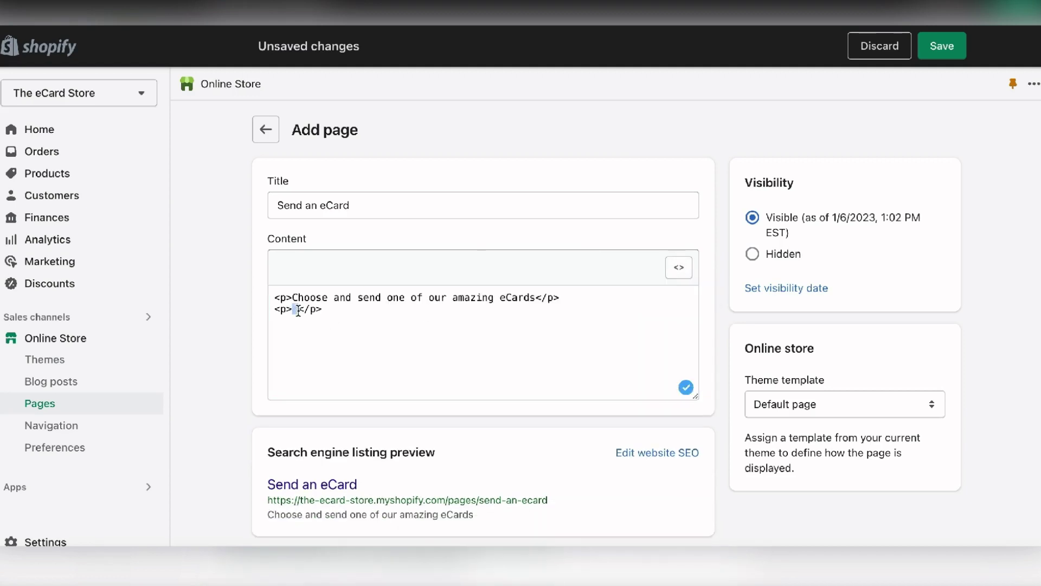
pyautogui.hotkey('ctrl', 'v')
pyautogui.click(679, 267)
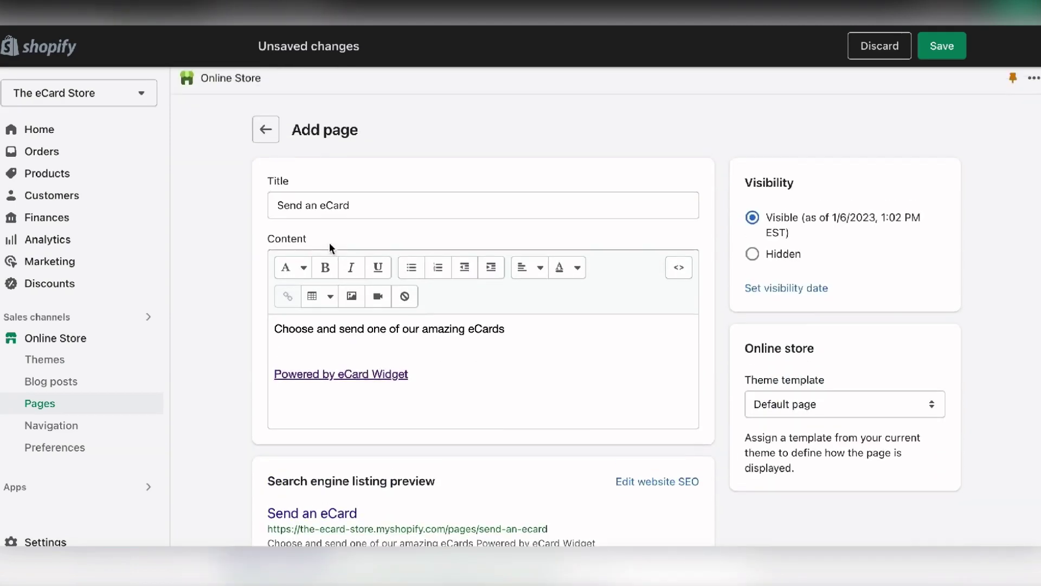
pyautogui.scroll(-2, 933, 492)
pyautogui.click(936, 536)
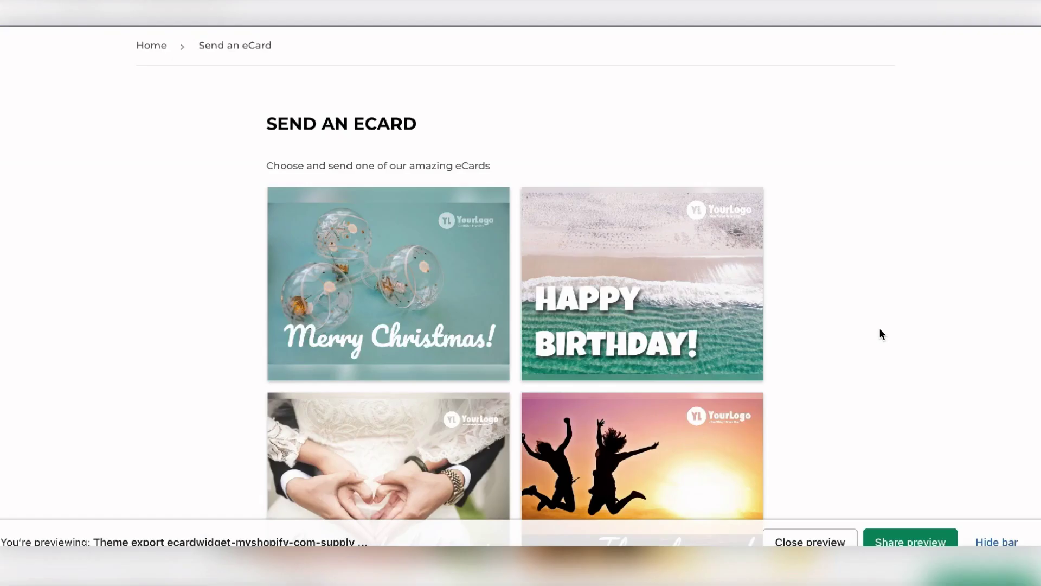
# - Close the Birthday and Thank You eCard popups and scroll through the storefront home page
pyautogui.scroll(-5, 879, 331)
pyautogui.scroll(6, 878, 330)
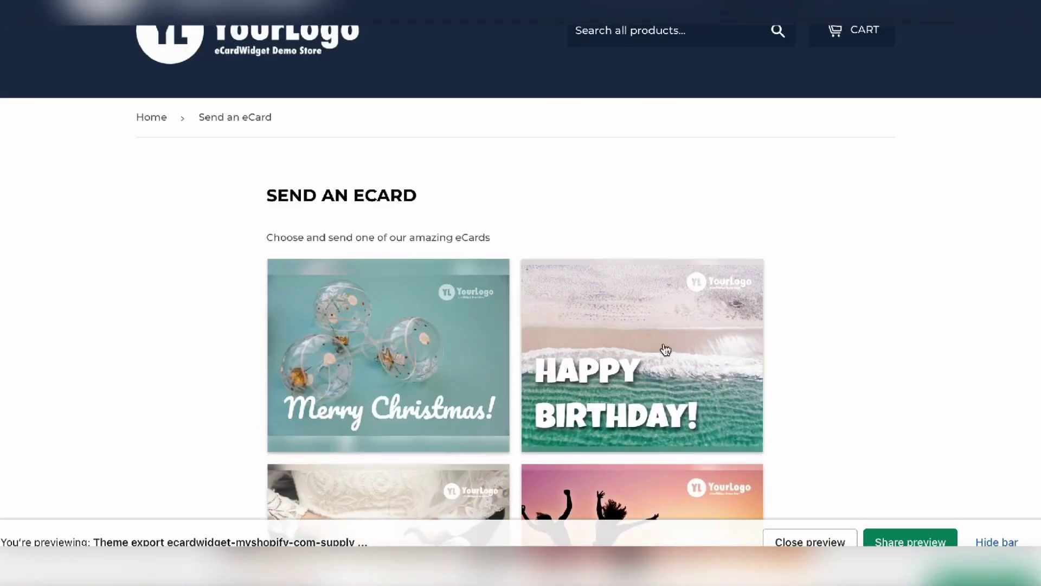
pyautogui.scroll(-4, 336, 313)
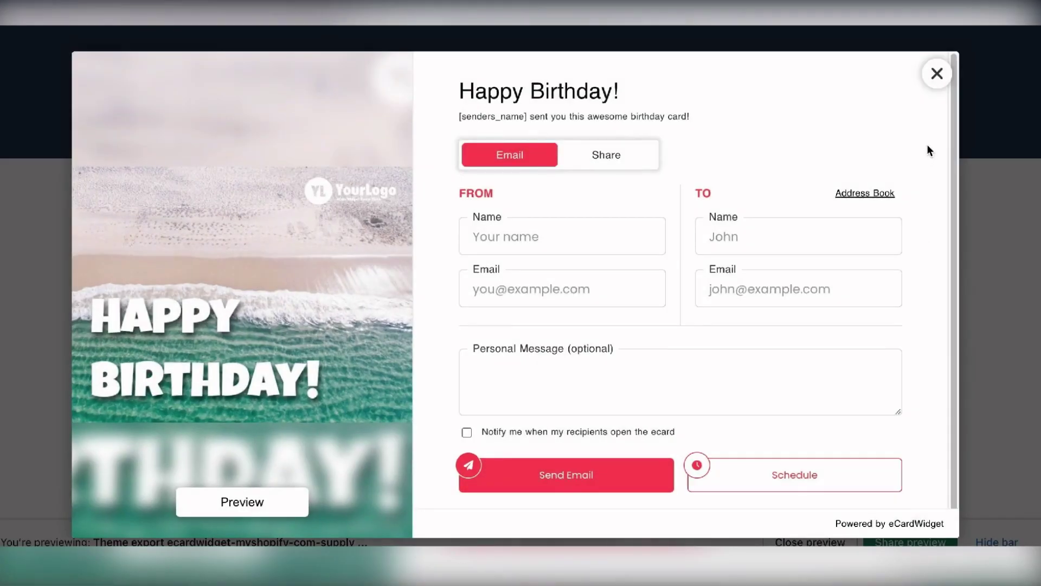
pyautogui.click(937, 73)
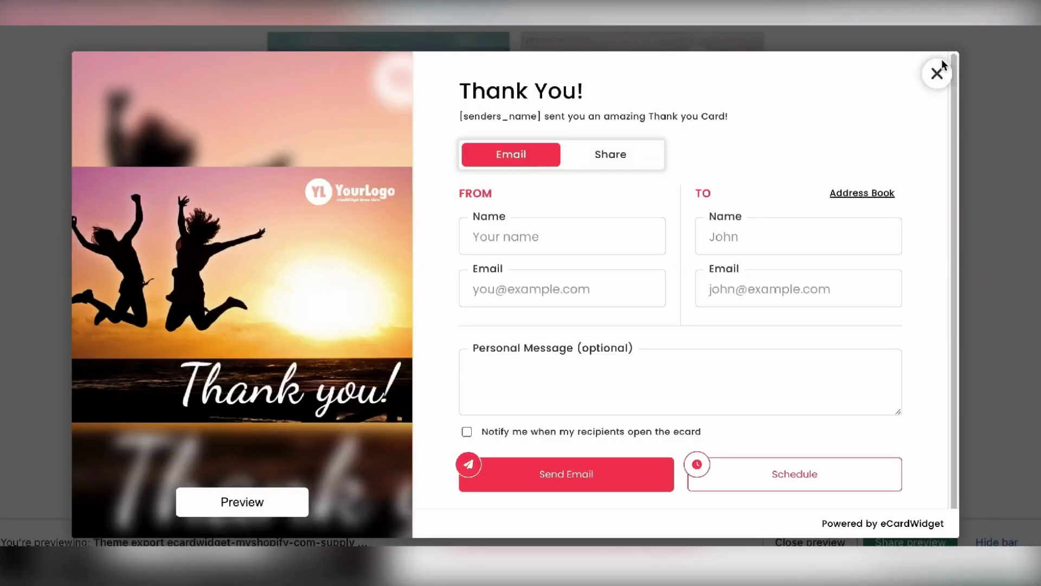
pyautogui.click(937, 72)
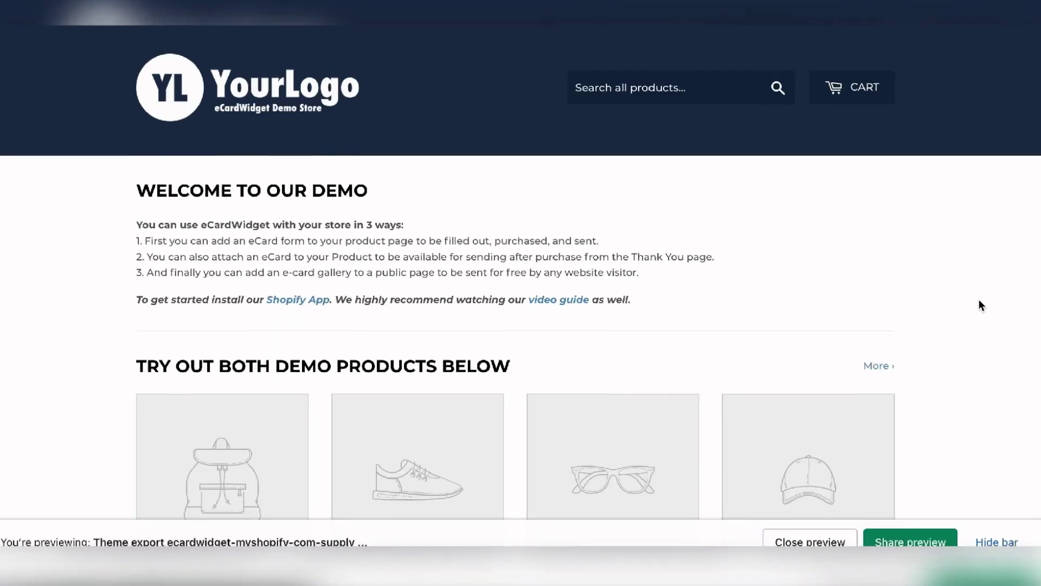
pyautogui.scroll(-5, 978, 298)
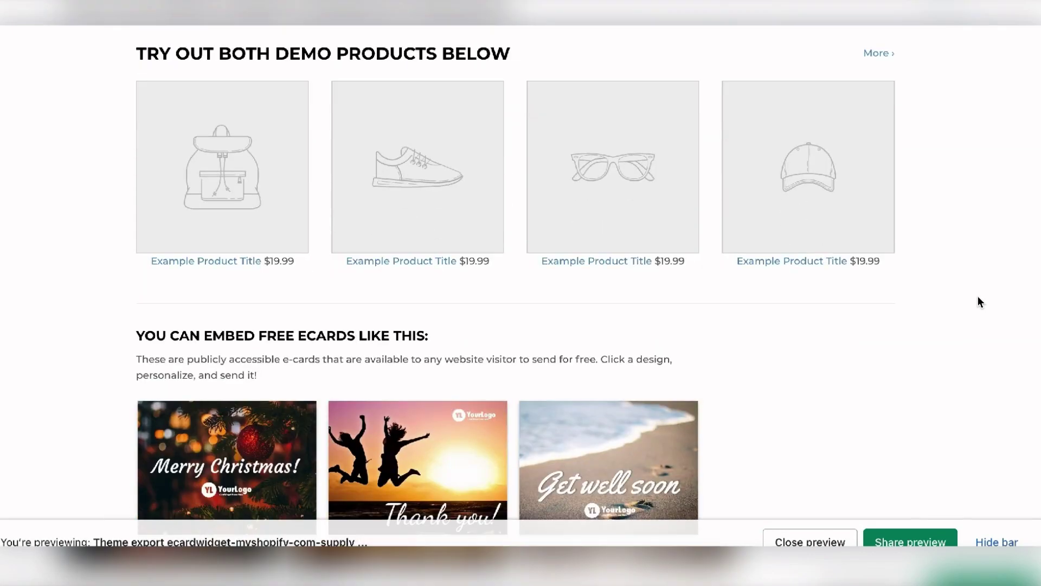
pyautogui.scroll(-5, 977, 295)
pyautogui.scroll(9, 977, 295)
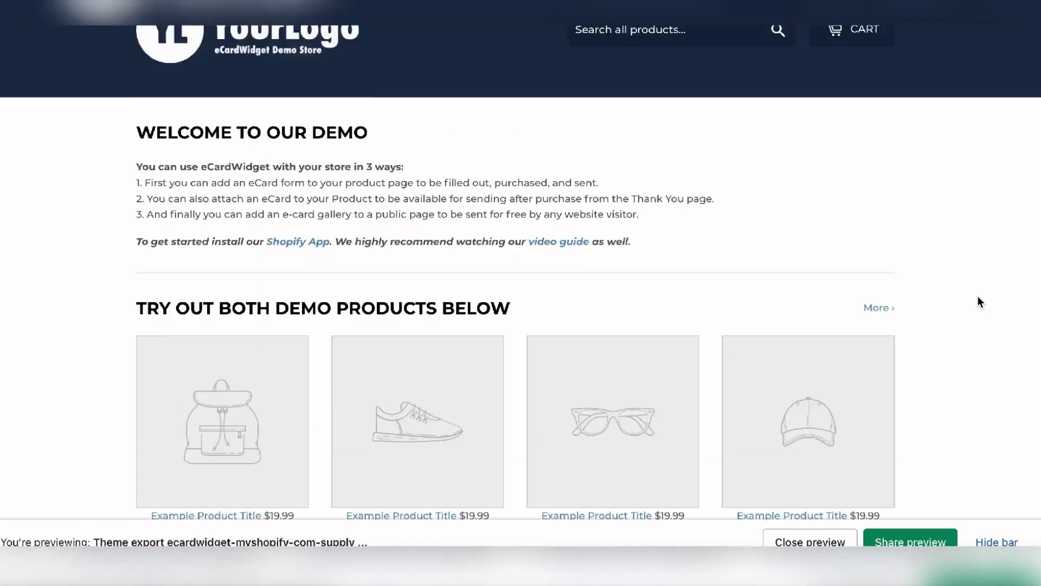
pyautogui.scroll(1, 978, 297)
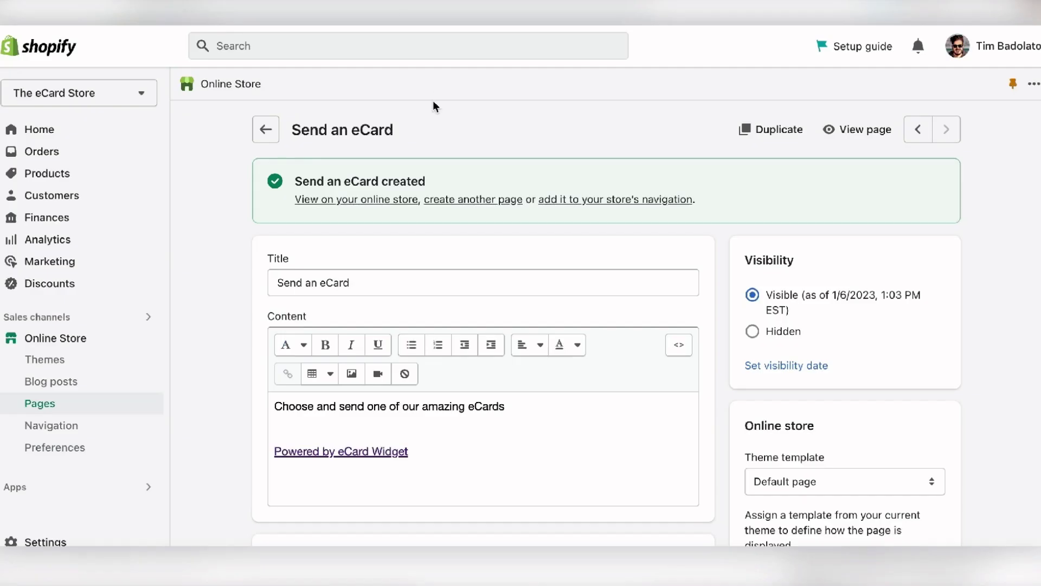
# - Open the current Shopify theme's home page in the Theme Editor for customising
pyautogui.click(69, 358)
pyautogui.scroll(-2, 862, 355)
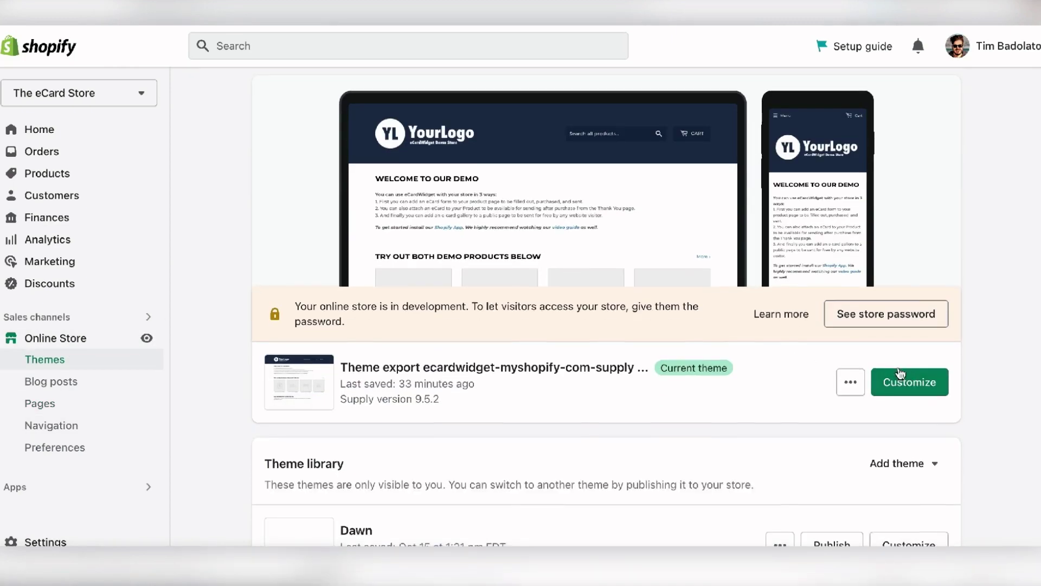
pyautogui.scroll(-1, 915, 356)
pyautogui.click(913, 363)
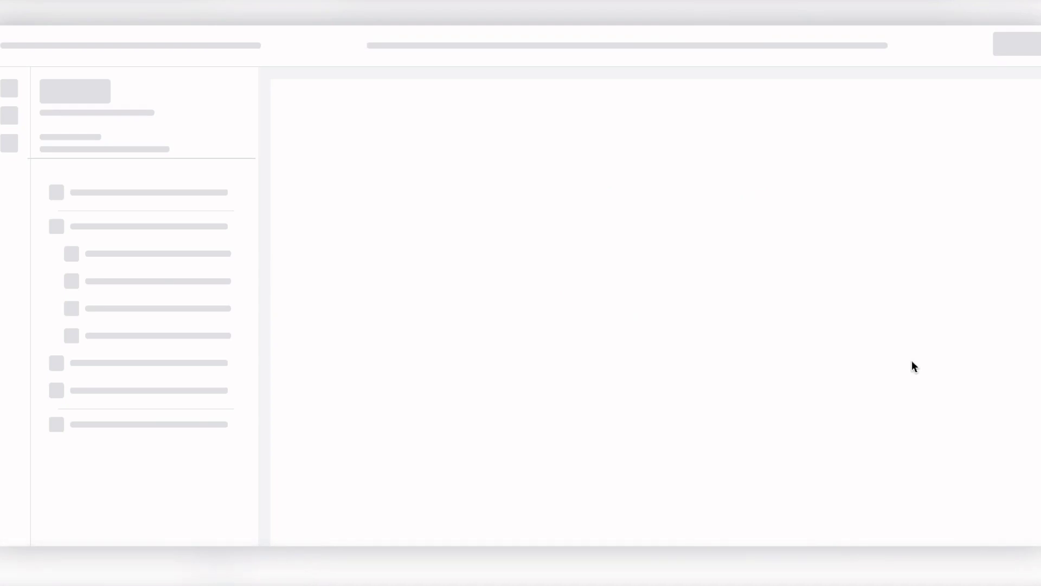
pyautogui.scroll(-8, 819, 331)
pyautogui.scroll(5, 825, 329)
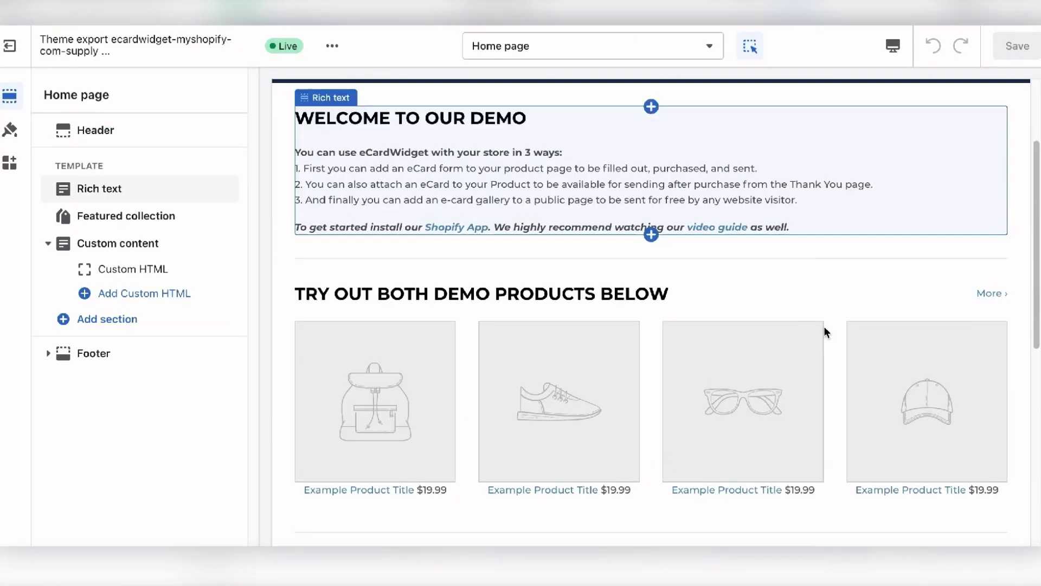
pyautogui.scroll(2, 886, 142)
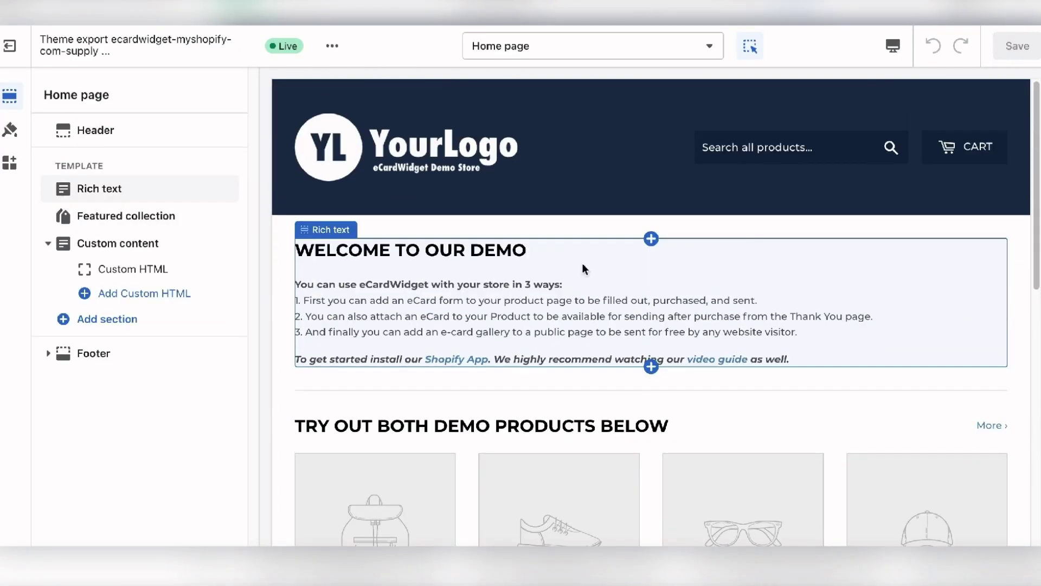
# - Search the Add section list for 'html', then dismiss it when nothing matches
pyautogui.click(653, 368)
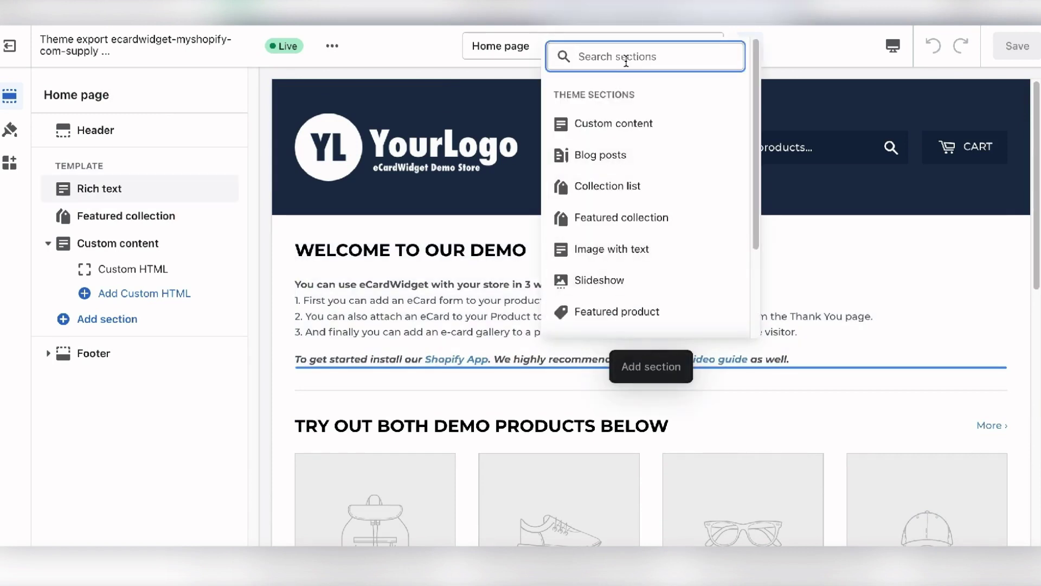
pyautogui.write('html')
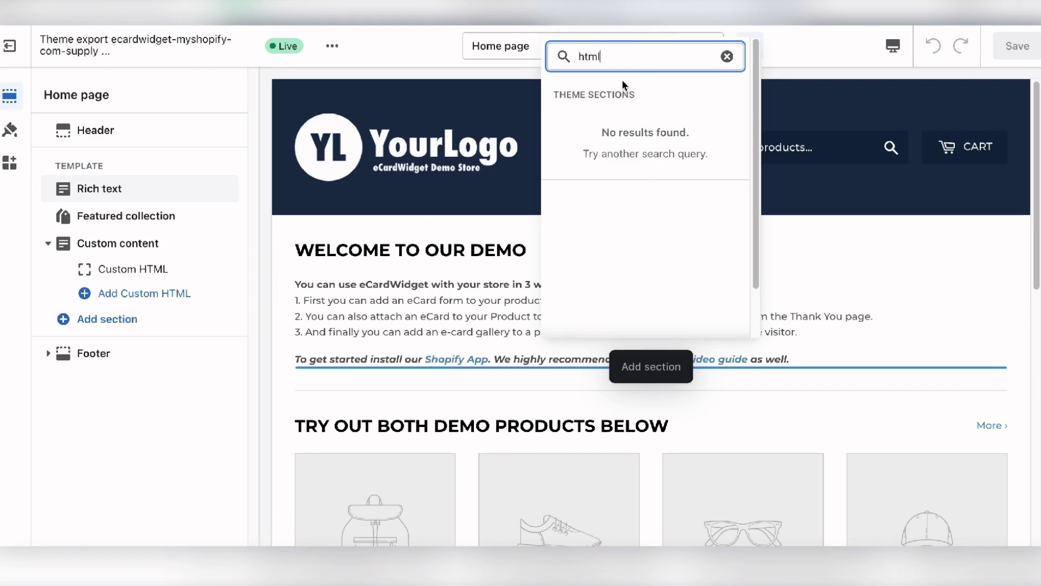
pyautogui.press('Escape')
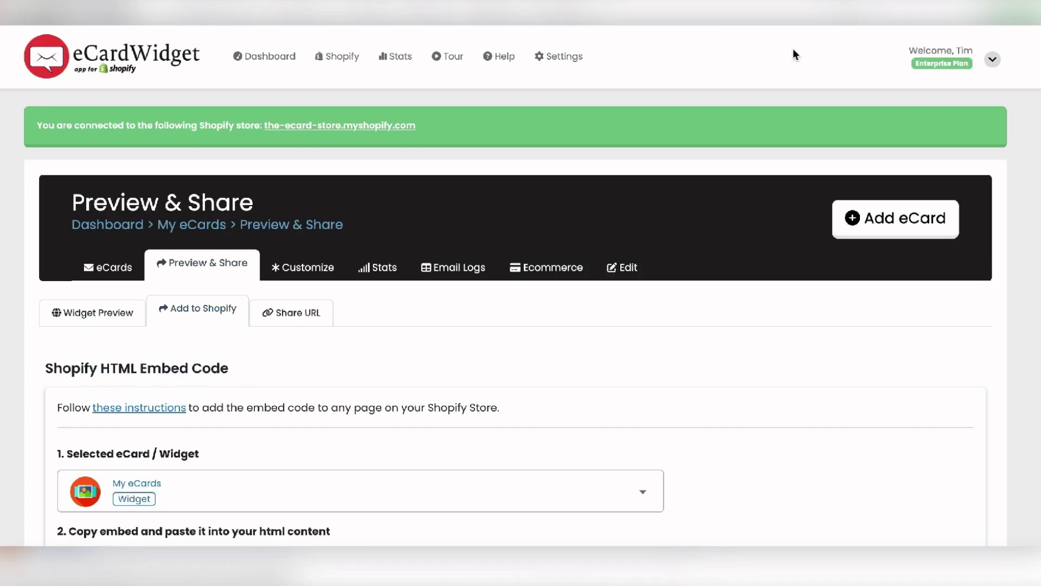
# - Open the eCardWidget Help centre from the top navigation bar
pyautogui.click(500, 60)
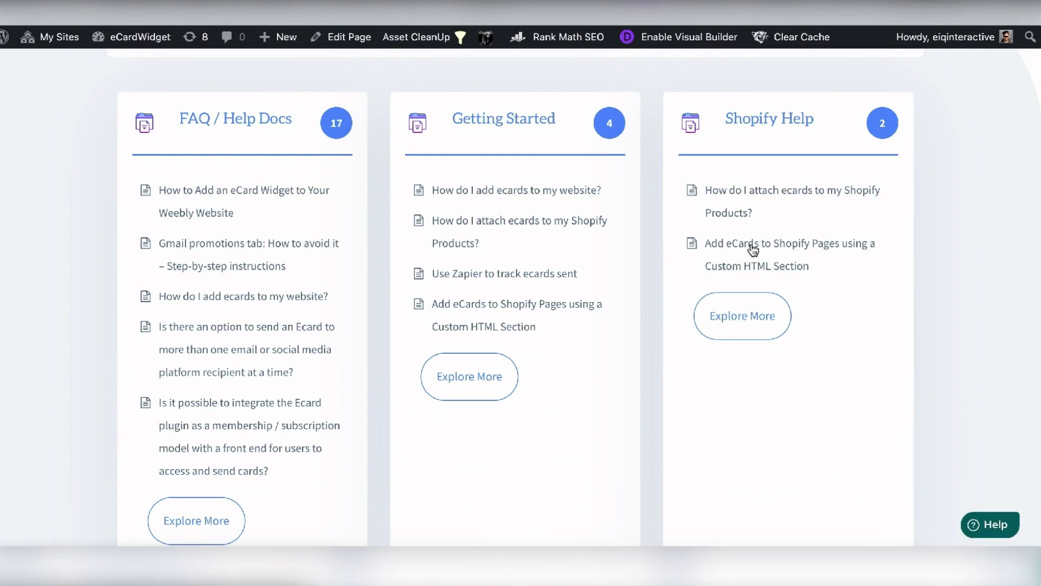
# - Open 'Add eCards to Shopify Pages using a Custom HTML Section' and copy its sample code
pyautogui.click(753, 247)
pyautogui.scroll(-5, 593, 259)
pyautogui.moveTo(35, 506); pyautogui.dragTo(112, 376)
pyautogui.scroll(-15, 336, 333)
pyautogui.rightClick(113, 376)
pyautogui.click(184, 346)
pyautogui.scroll(15, 348, 194)
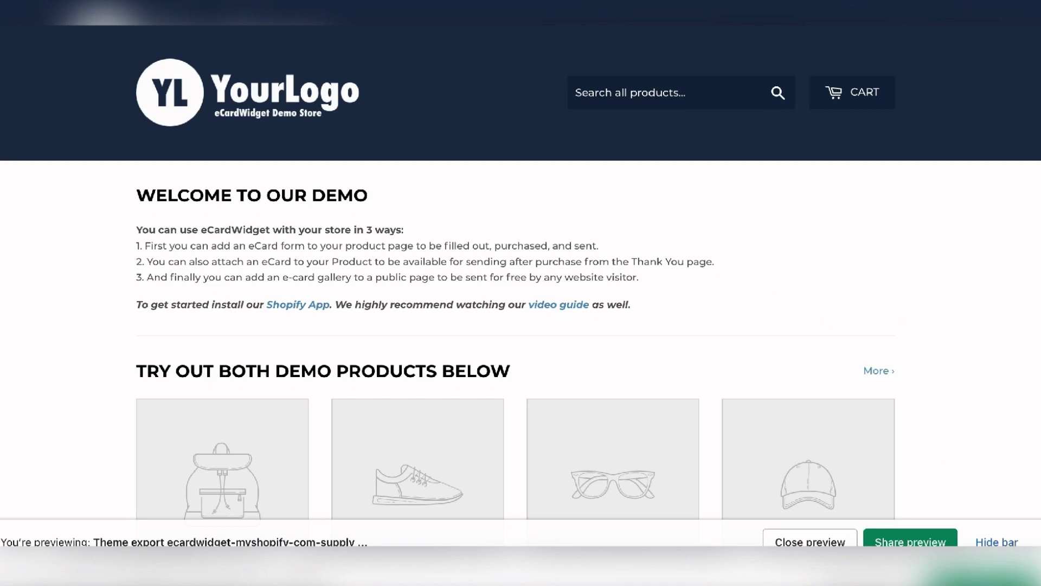
pyautogui.scroll(-5, 623, 336)
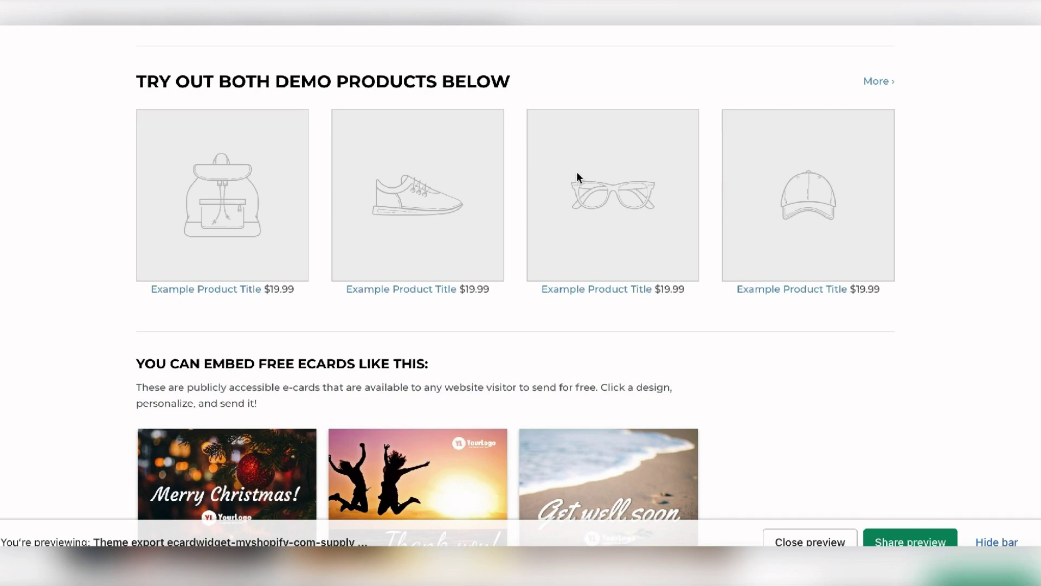
pyautogui.scroll(5, 577, 171)
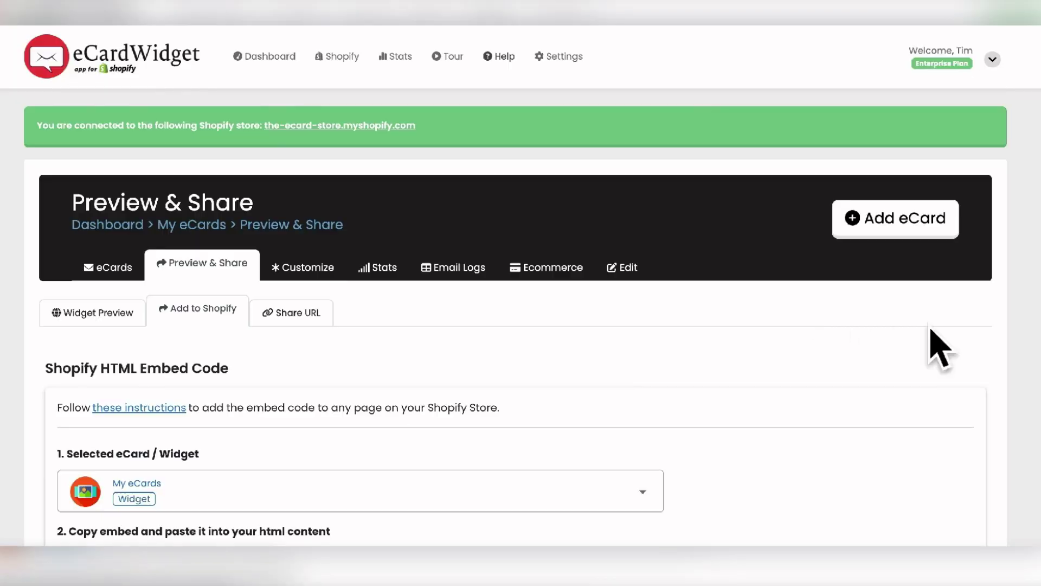
# - Search Attach to Shopify Products for 'thank you', then shorten it to 'thank'; no products appear
pyautogui.scroll(-8, 972, 317)
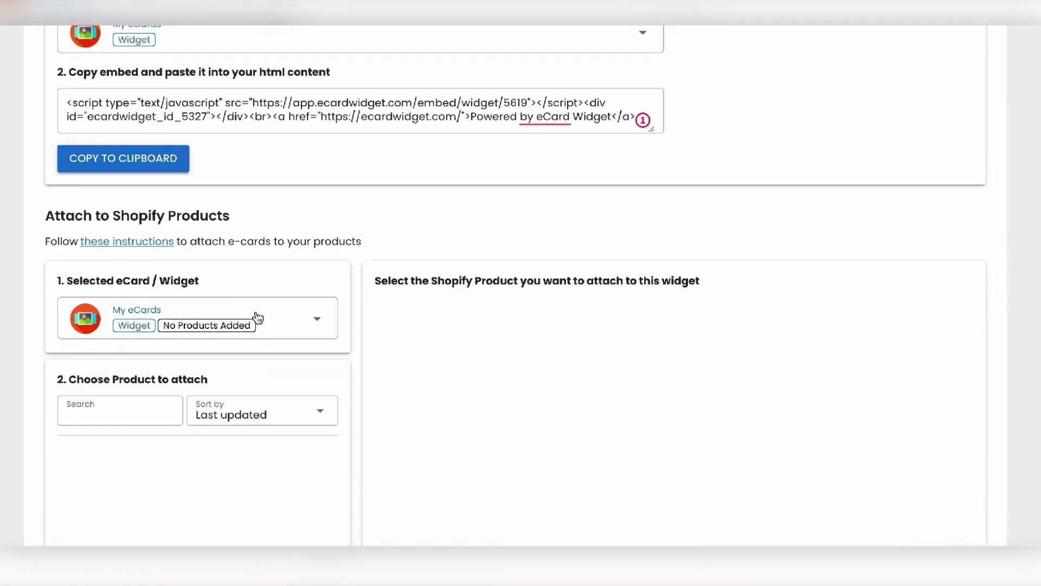
pyautogui.scroll(-2, 258, 317)
pyautogui.click(136, 338)
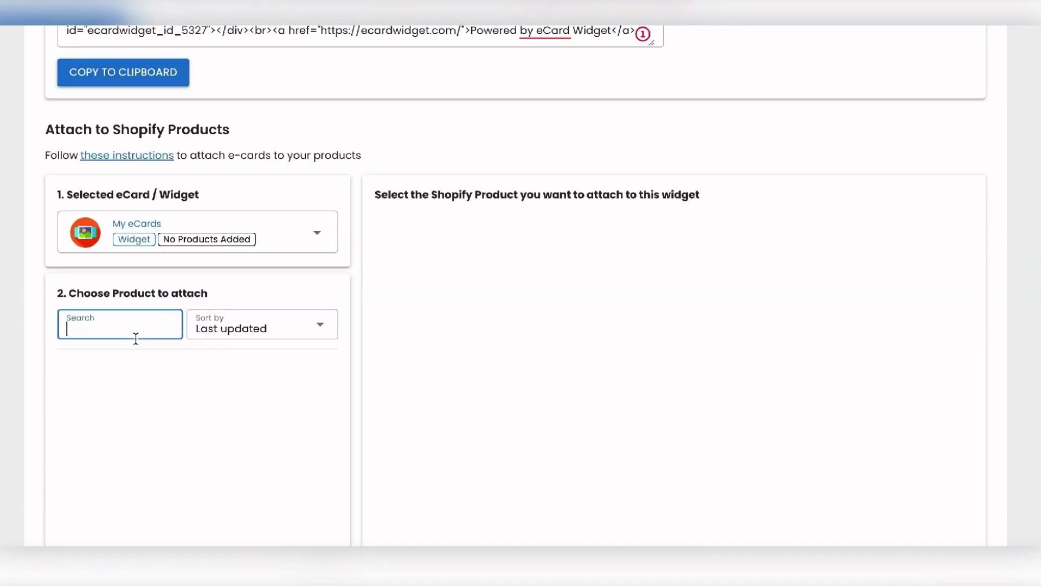
pyautogui.write('thank you')
pyautogui.scroll(-2, 186, 246)
pyautogui.scroll(3, 291, 181)
pyautogui.scroll(-1, 260, 228)
pyautogui.press('BackSpace')
pyautogui.press('BackSpace')
pyautogui.press('BackSpace')
pyautogui.press('BackSpace')
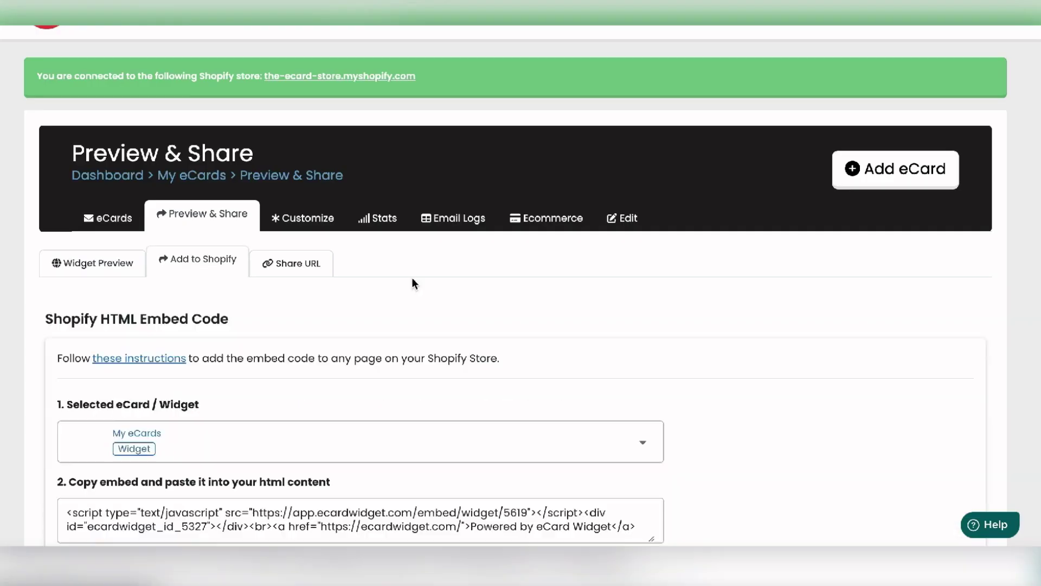
pyautogui.scroll(-5, 412, 279)
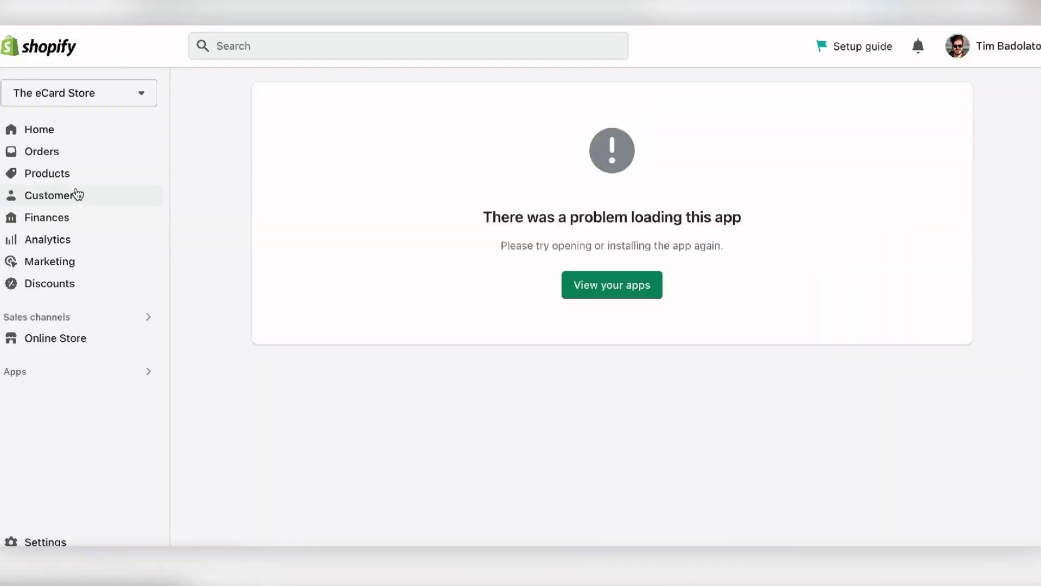
# - Add a new product in Products and enter 'Thank You eCard' as its title
pyautogui.click(66, 177)
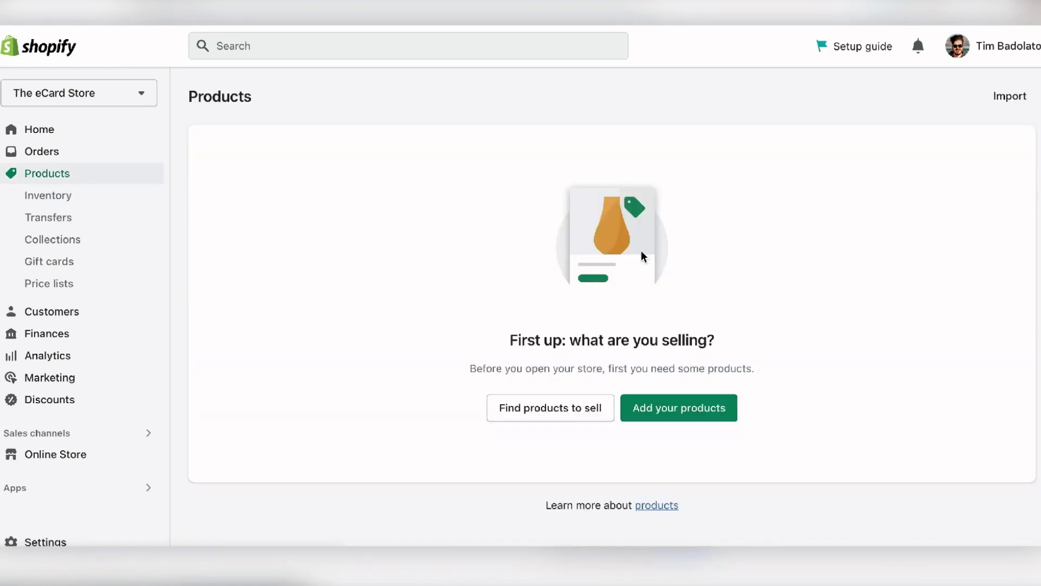
pyautogui.click(679, 407)
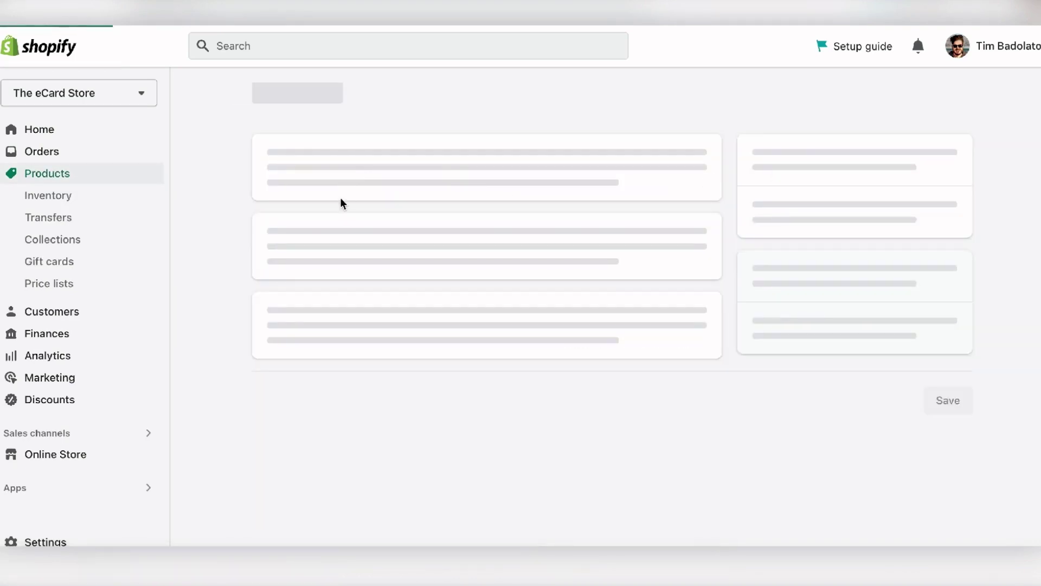
pyautogui.click(337, 172)
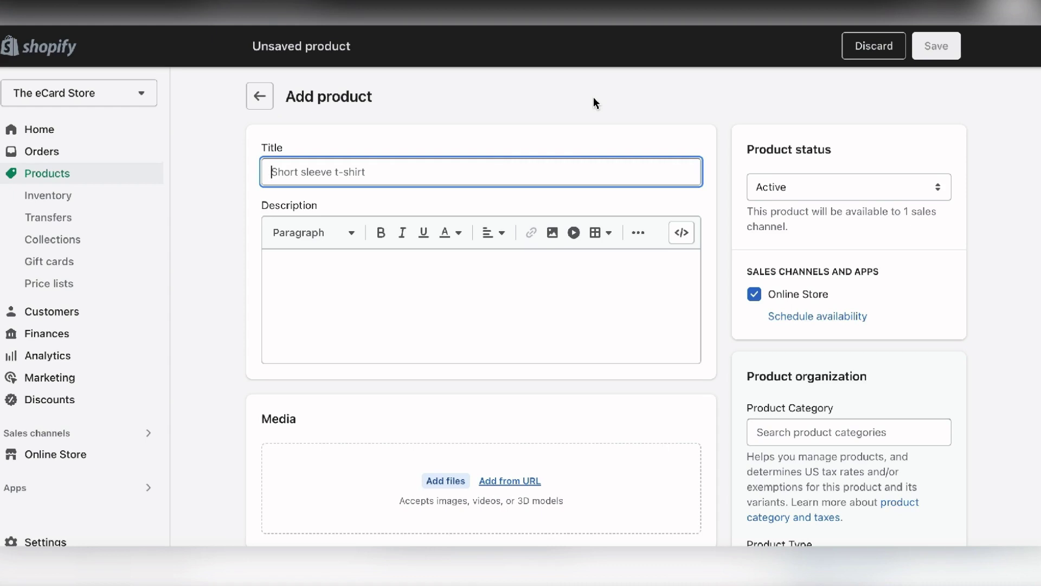
pyautogui.write('Thnak')
pyautogui.press('BackSpace')
pyautogui.press('BackSpace')
pyautogui.press('BackSpace')
pyautogui.press('BackSpace')
pyautogui.write('hank YOu!')
pyautogui.write('Card')
pyautogui.click(580, 117)
pyautogui.scroll(-2, 509, 484)
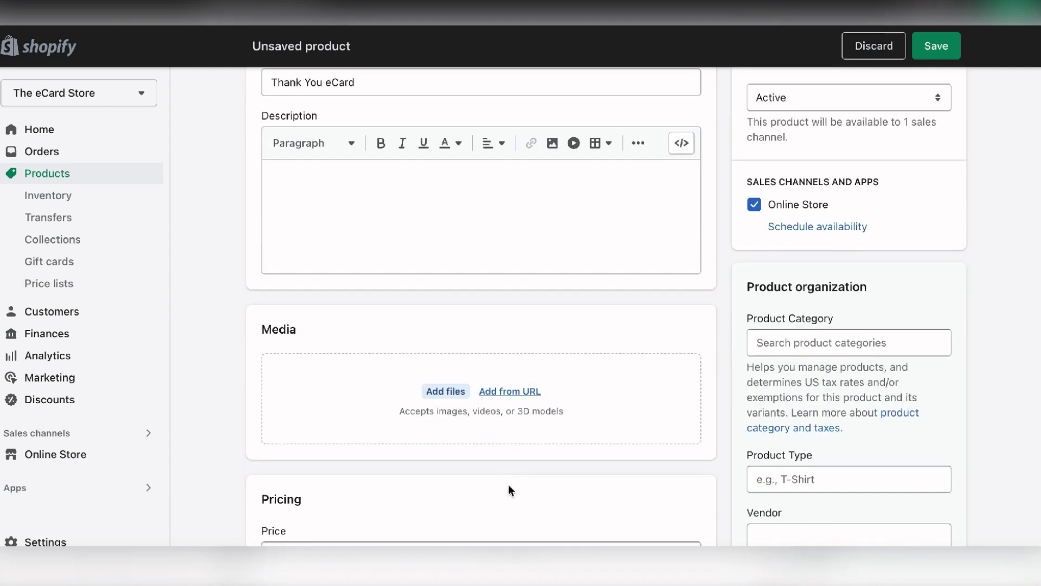
pyautogui.scroll(1, 553, 415)
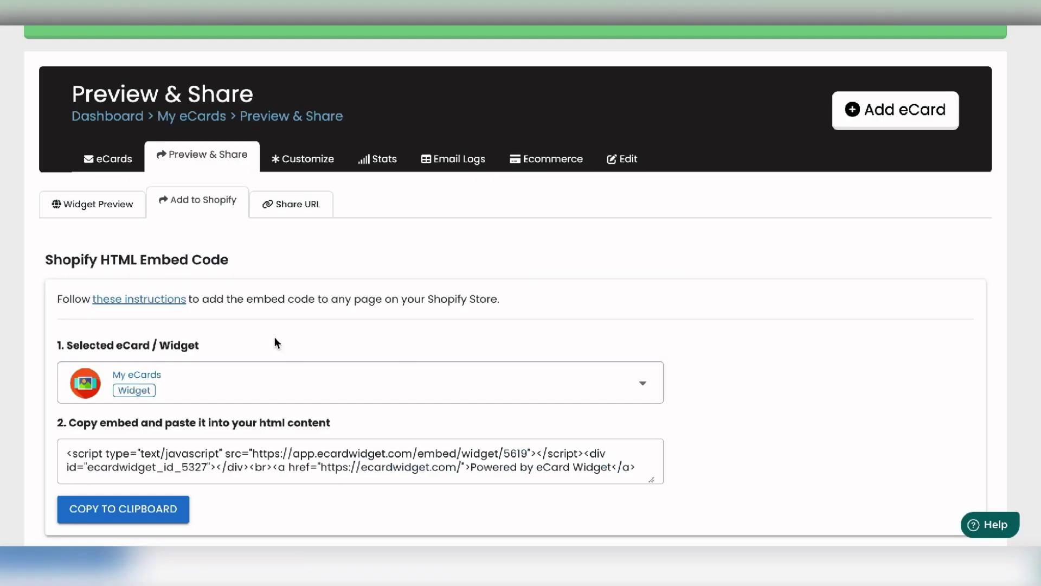
# - Save the Thank You card's preview image from the eCards list as a JPG file
pyautogui.click(127, 154)
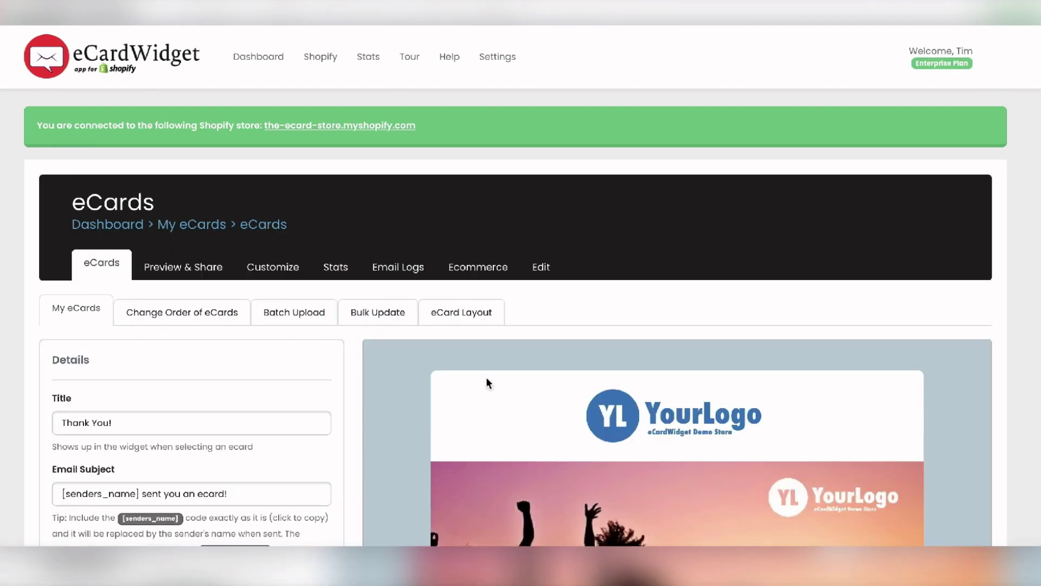
pyautogui.scroll(-3, 486, 383)
pyautogui.rightClick(588, 278)
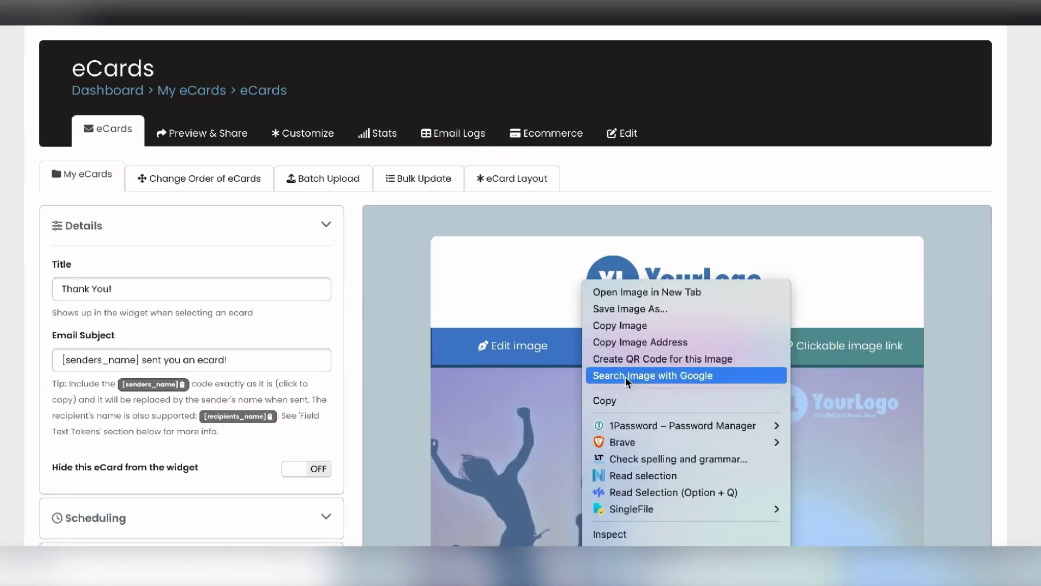
pyautogui.click(618, 307)
pyautogui.press('Return')
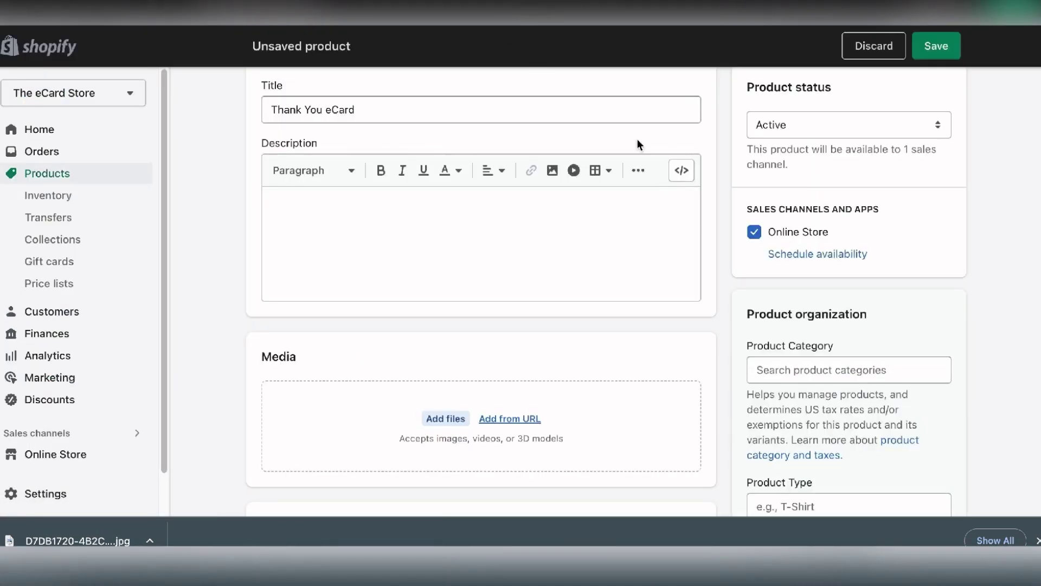
# - Upload the thank-you JPG as product media, type the description, and turn off Track quantity
pyautogui.moveTo(78, 541); pyautogui.dragTo(395, 453)
pyautogui.scroll(-3, 730, 325)
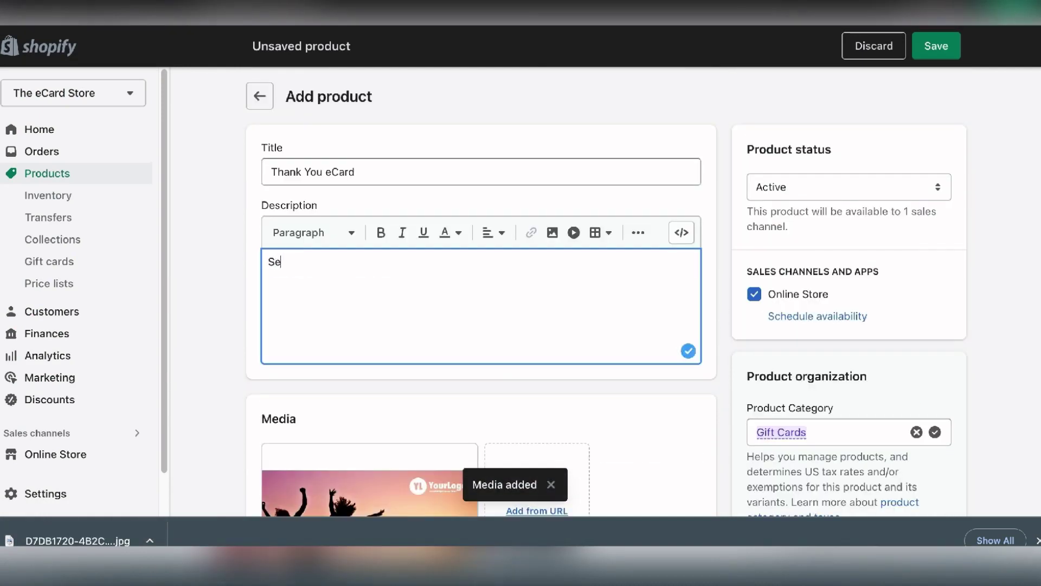
pyautogui.write('nd an eCard!')
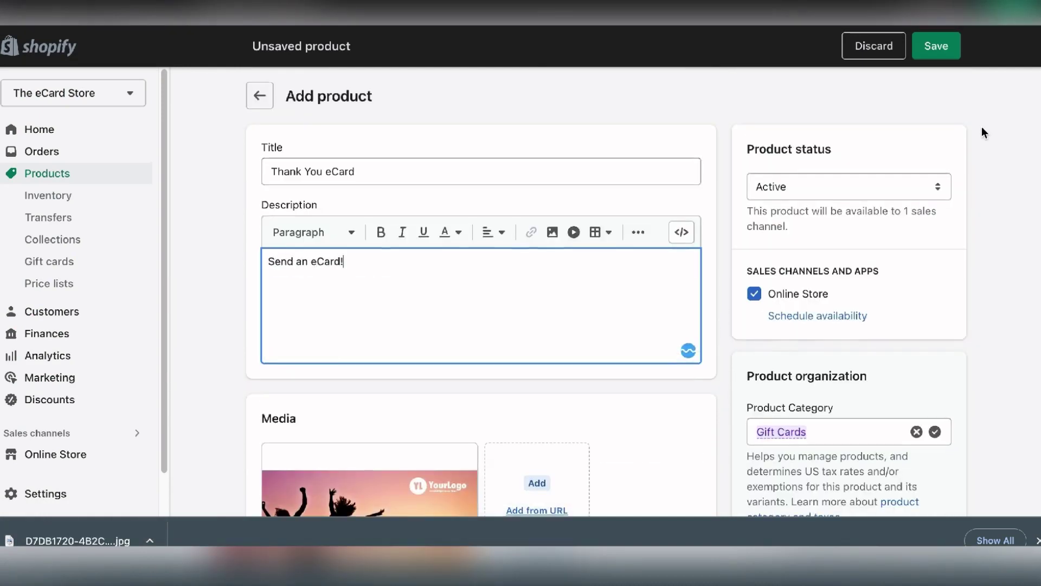
pyautogui.scroll(-5, 986, 139)
pyautogui.scroll(-10, 216, 383)
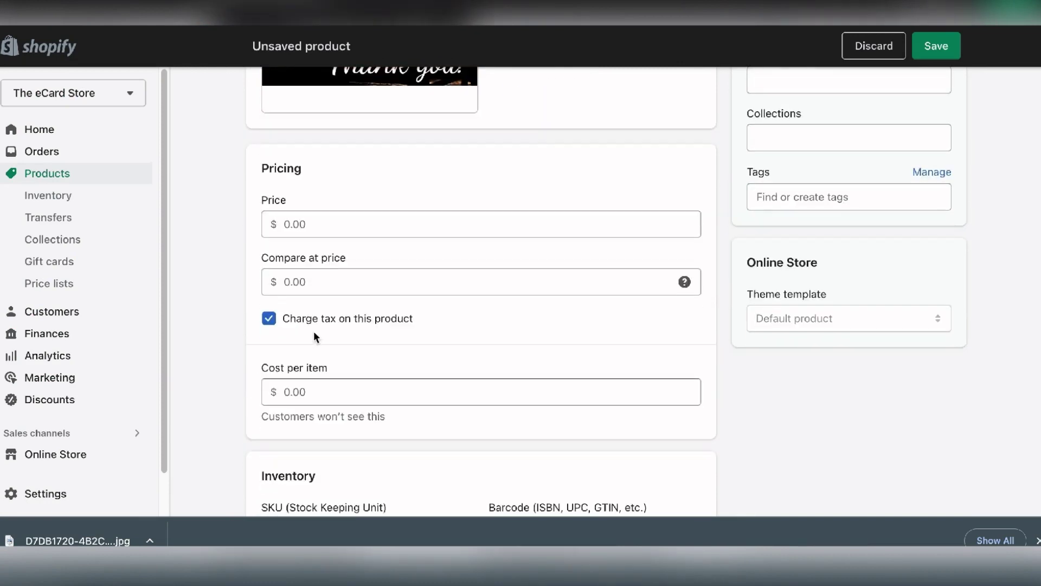
pyautogui.click(331, 296)
# - Save the Thank You eCard product and preview it on the storefront
pyautogui.scroll(15, 673, 304)
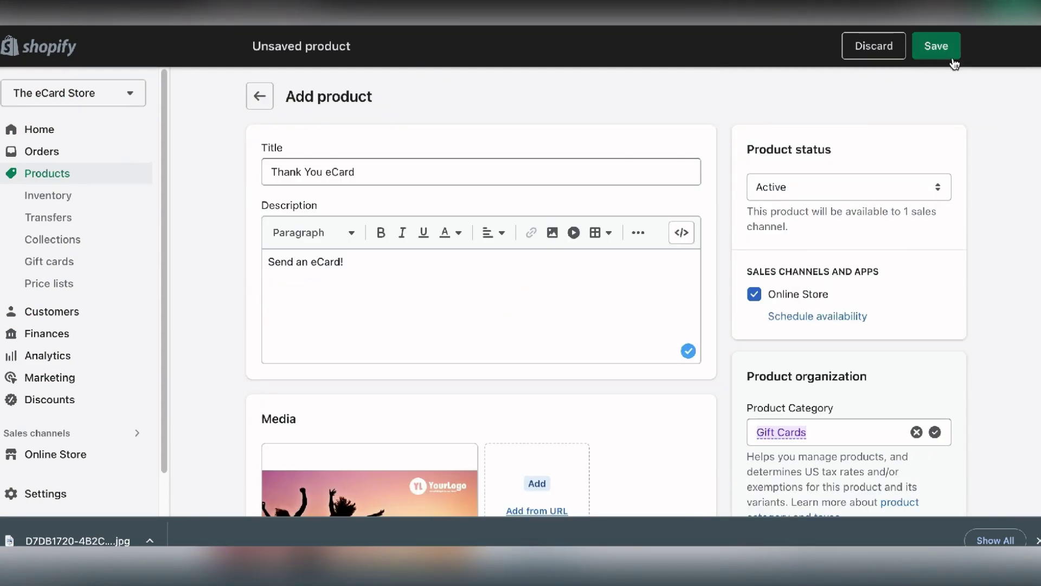
pyautogui.click(936, 45)
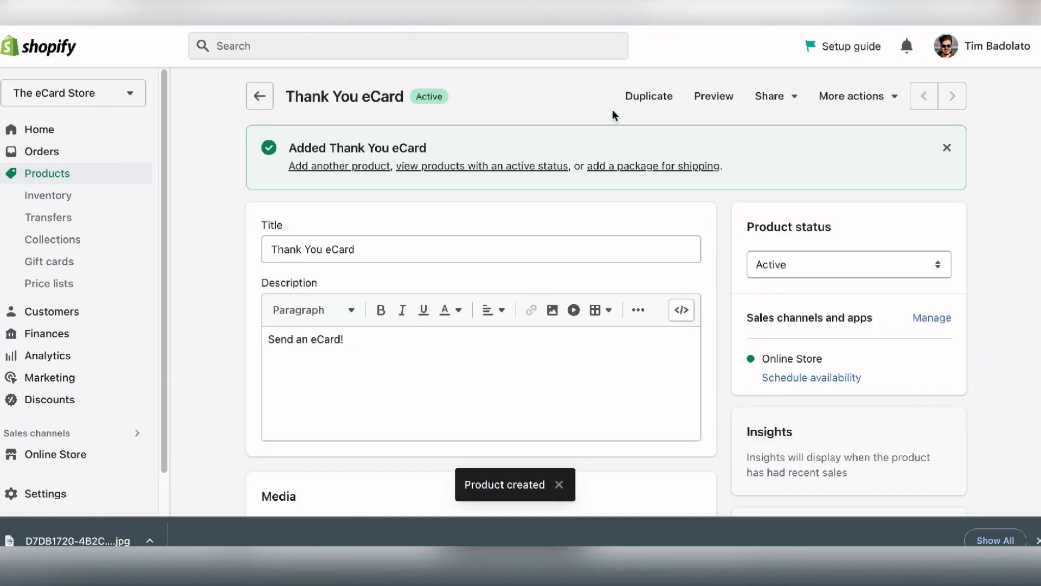
pyautogui.click(725, 99)
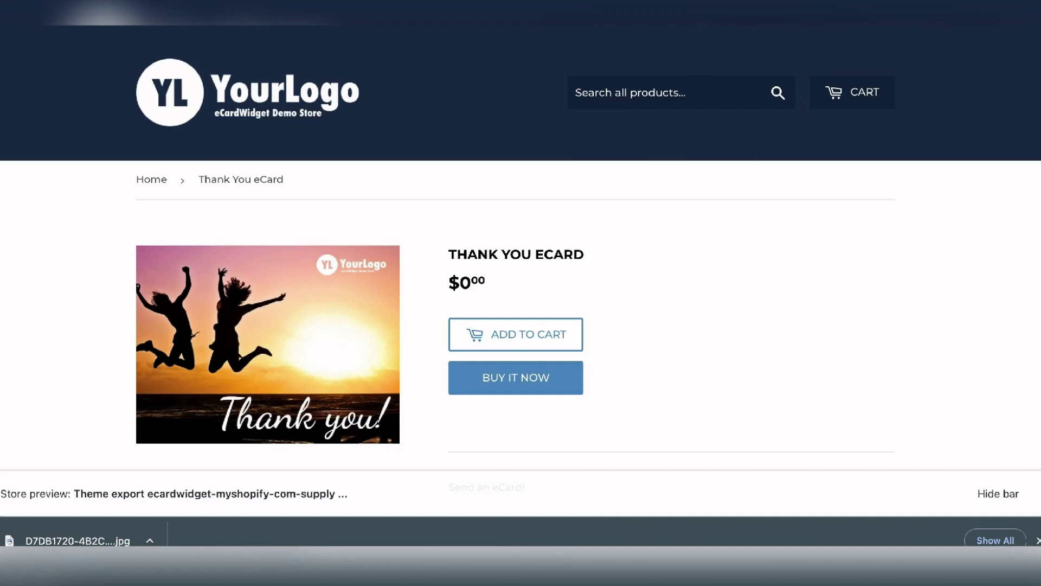
pyautogui.hotkey('ctrl', 'w')
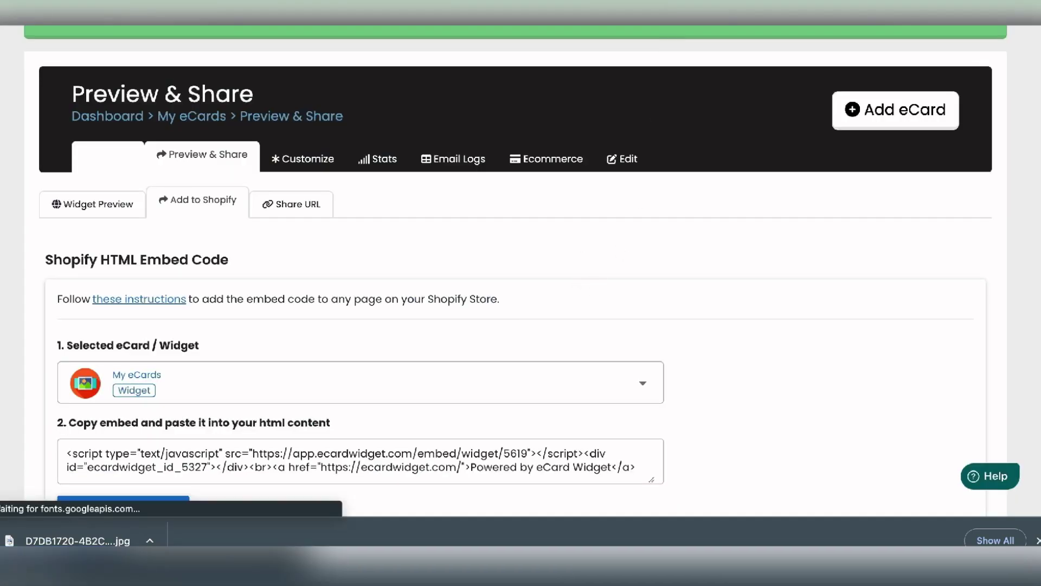
# - In the Add to Shopify tab, select the Thank You! eCard for the product
pyautogui.scroll(-2, 691, 211)
pyautogui.click(185, 105)
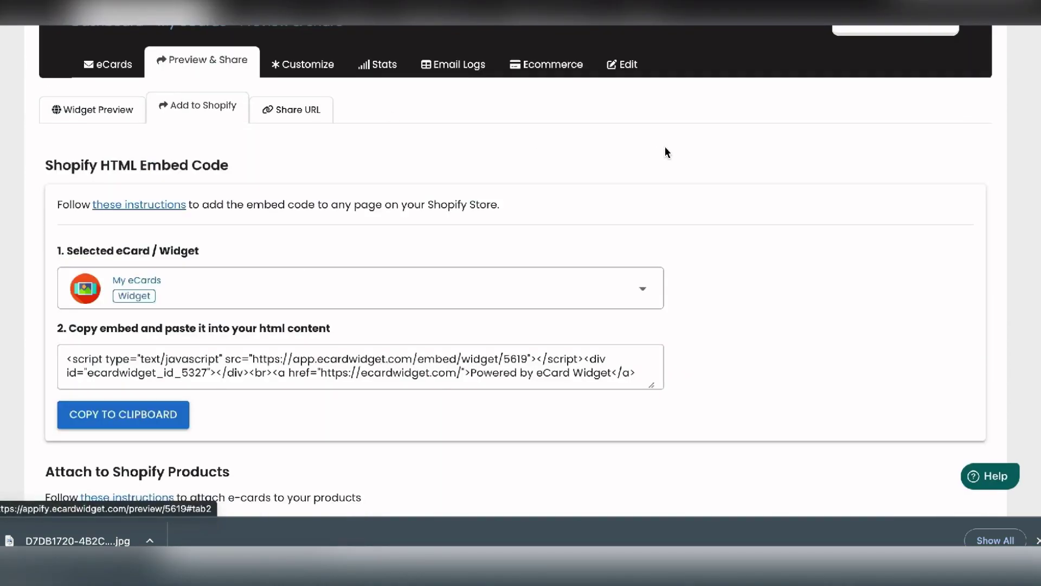
pyautogui.scroll(-7, 838, 178)
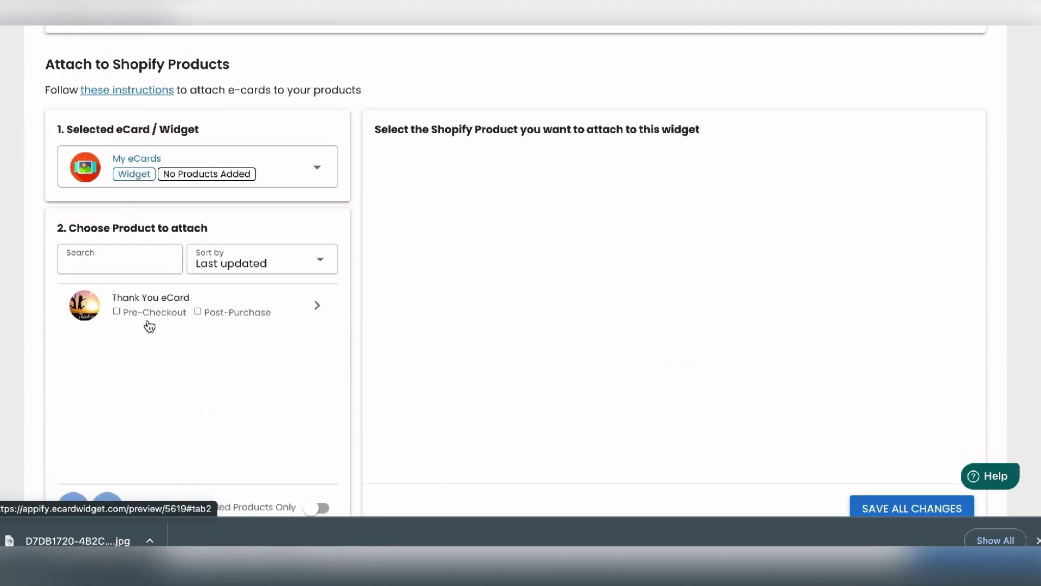
pyautogui.click(307, 168)
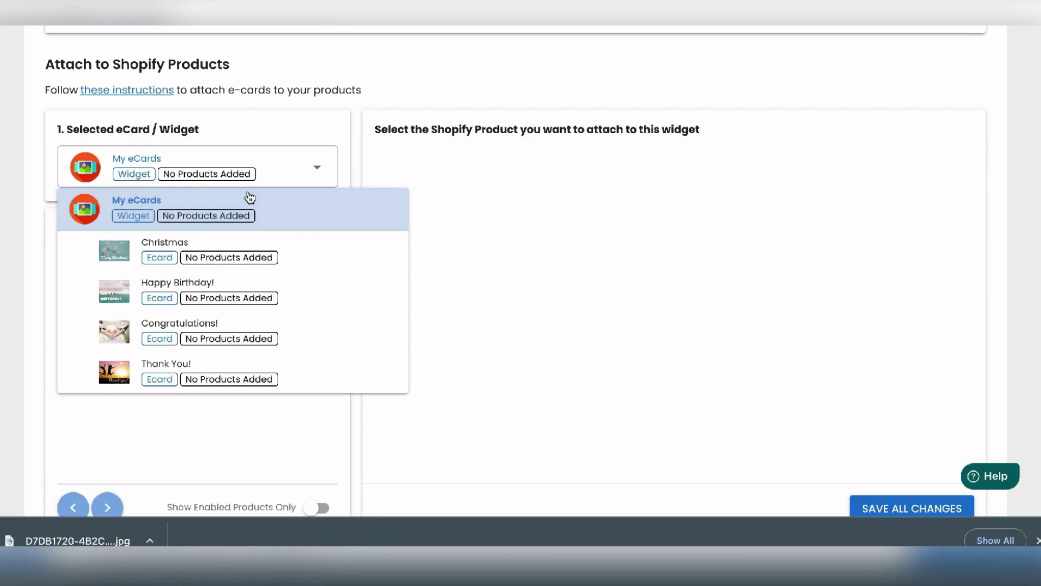
pyautogui.scroll(-1, 299, 358)
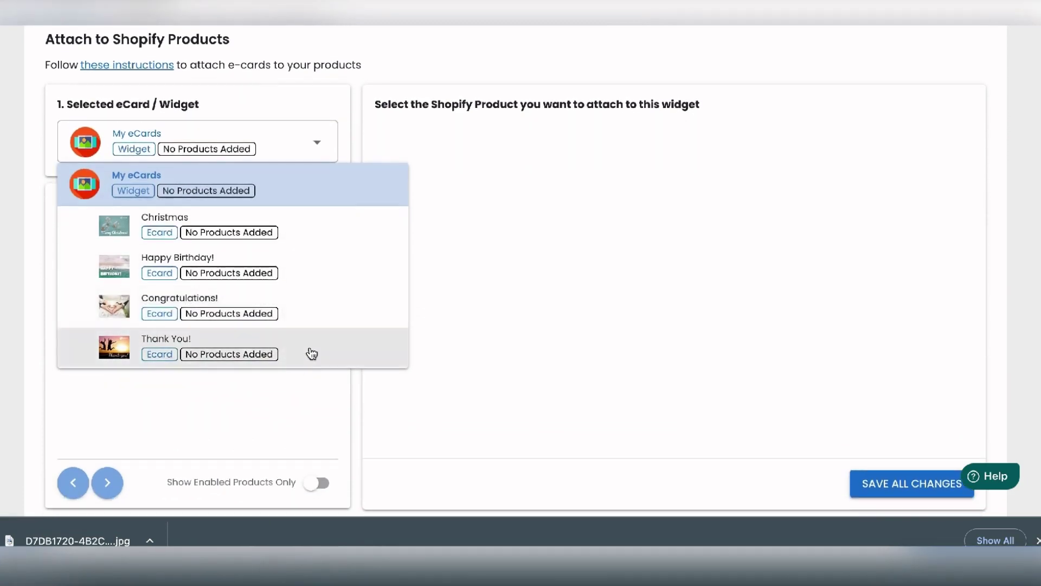
pyautogui.click(308, 353)
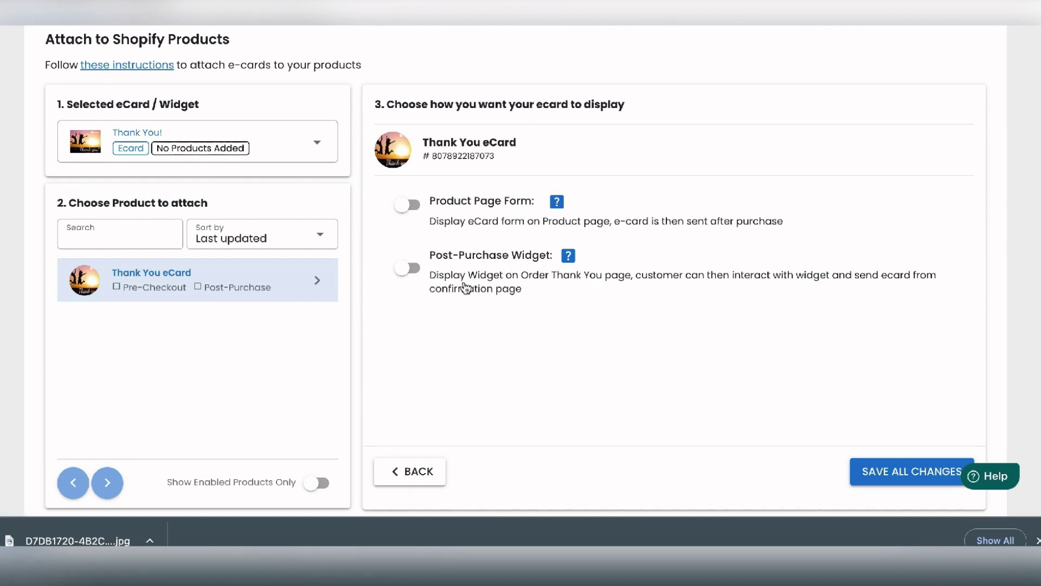
# - Enable the Post-Purchase Widget, dismiss the order confirmation preview, and save all changes
pyautogui.moveTo(568, 256)
pyautogui.scroll(2, 811, 187)
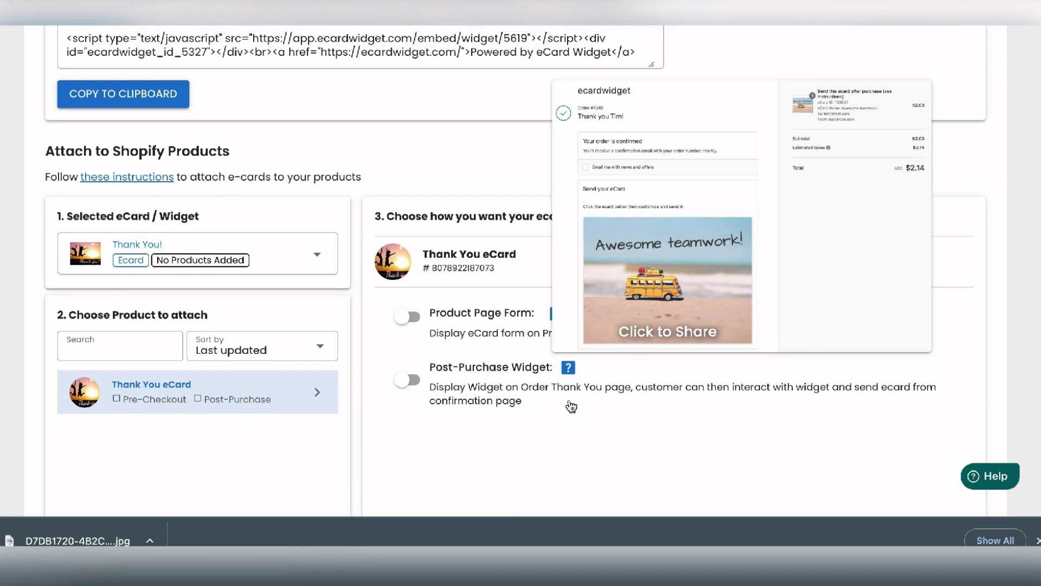
pyautogui.click(422, 374)
pyautogui.moveTo(556, 313)
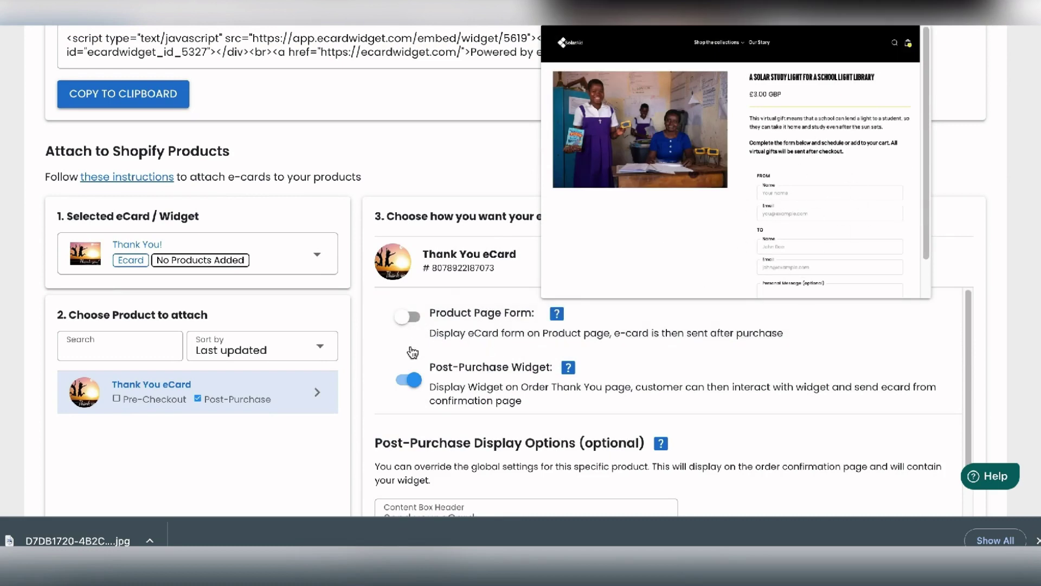
pyautogui.scroll(-5, 412, 352)
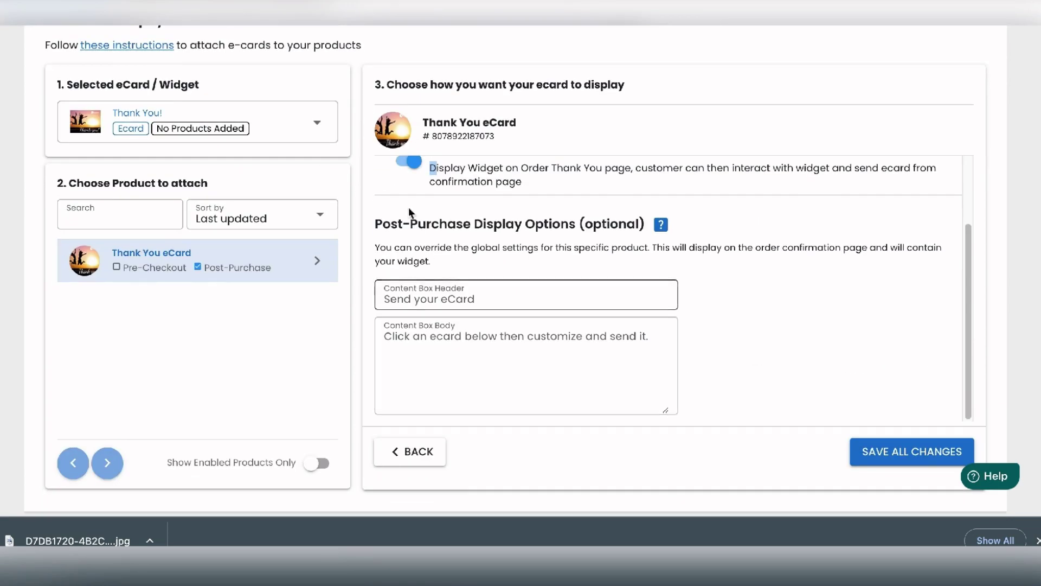
pyautogui.moveTo(660, 225)
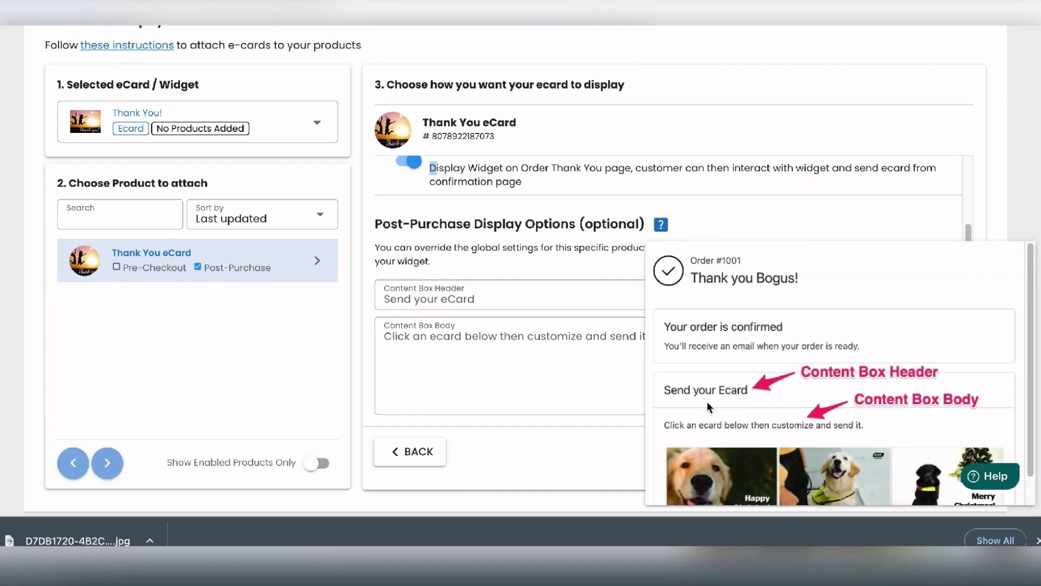
pyautogui.click(504, 337)
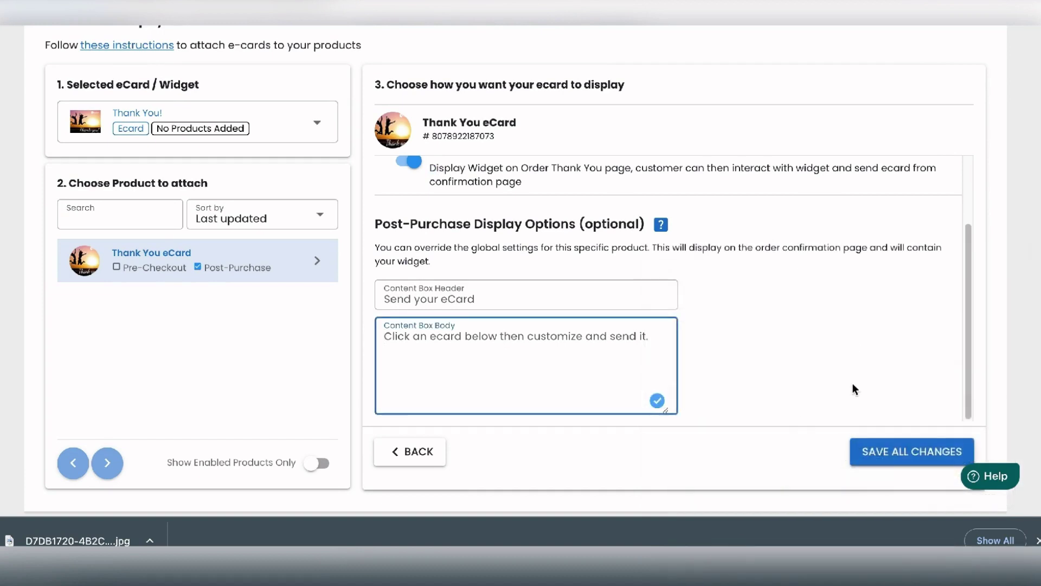
pyautogui.click(894, 455)
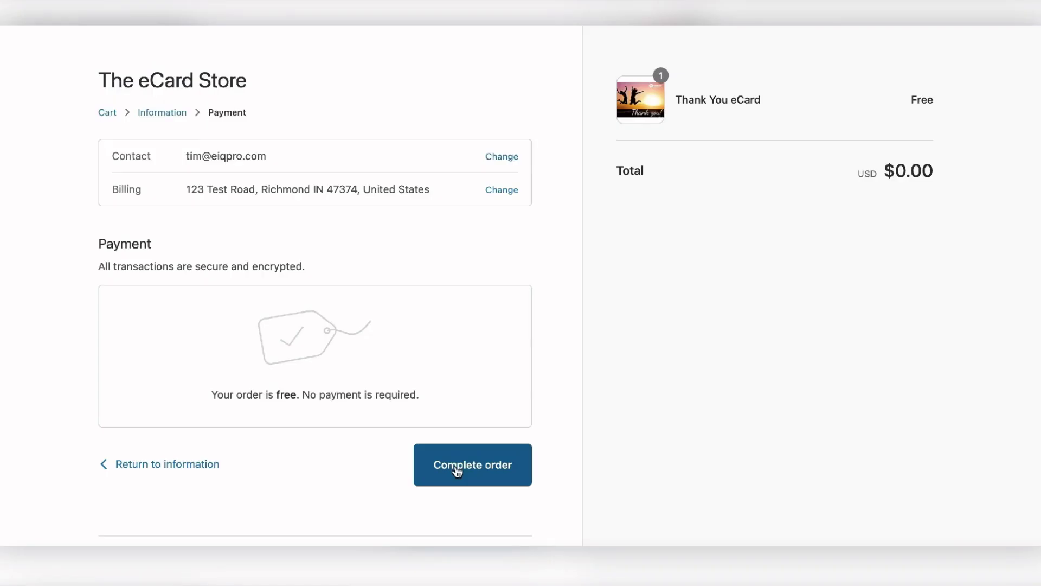
# - Complete the $0.00 order and open the send form from the Send your eCard image
pyautogui.click(457, 470)
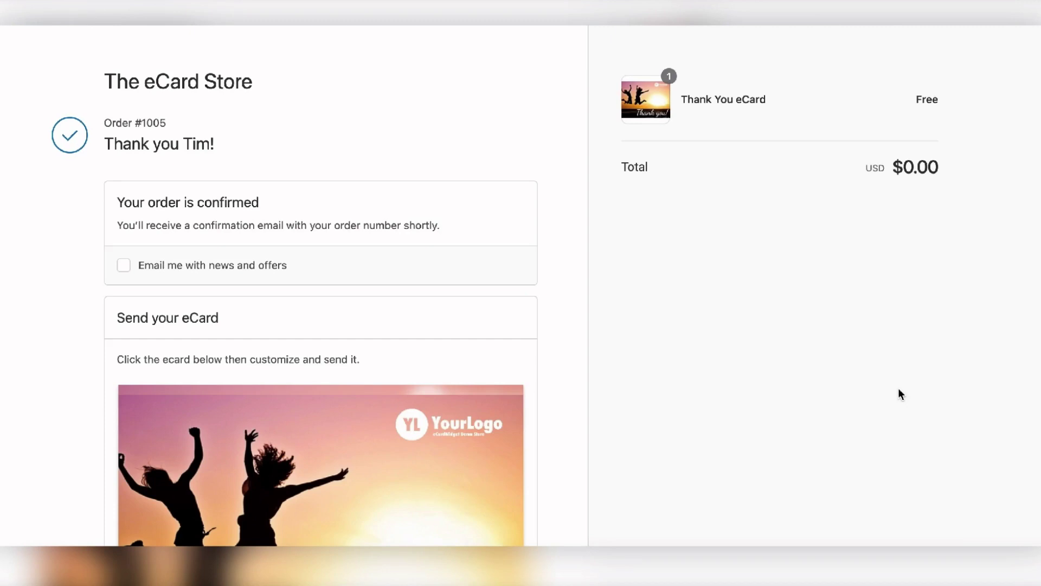
pyautogui.scroll(-4, 758, 70)
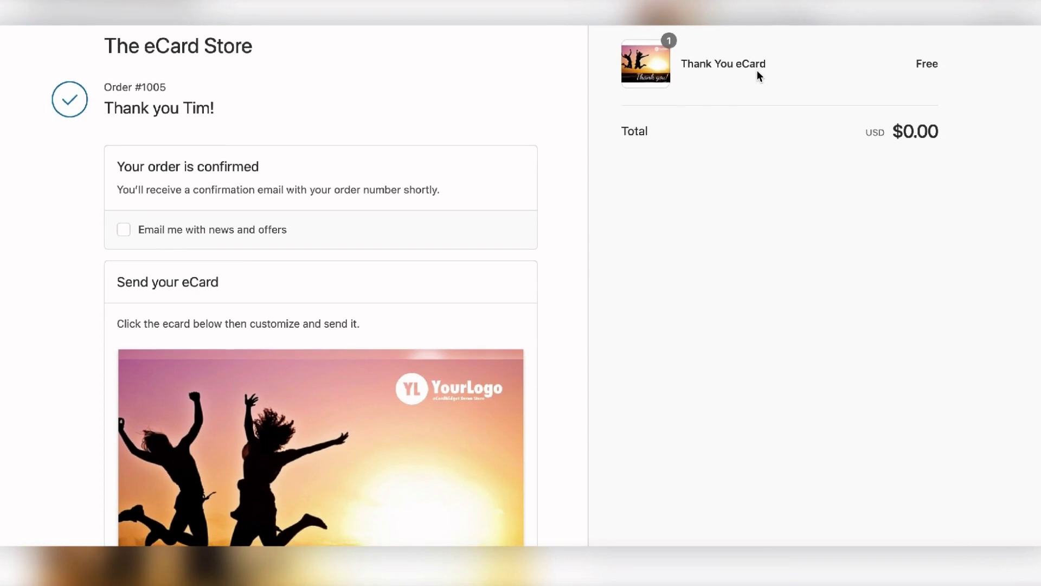
pyautogui.scroll(-1, 757, 70)
pyautogui.moveTo(323, 286)
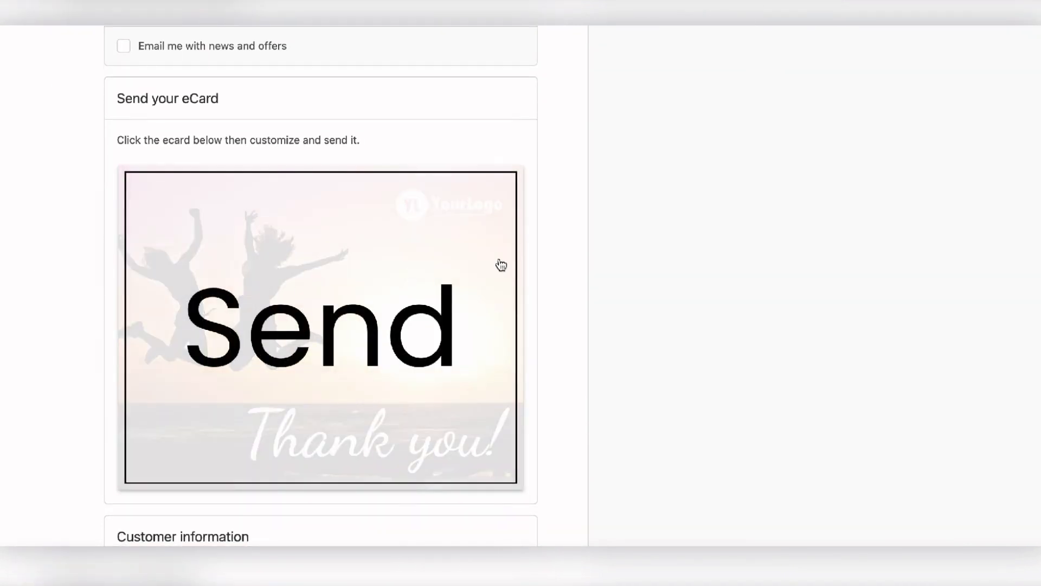
pyautogui.click(453, 251)
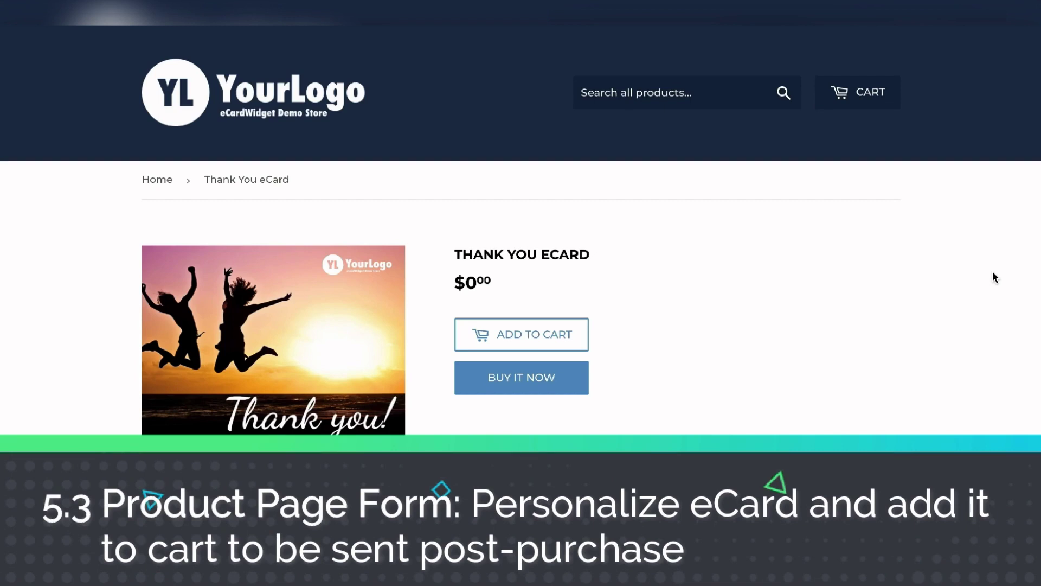
pyautogui.scroll(-3, 995, 278)
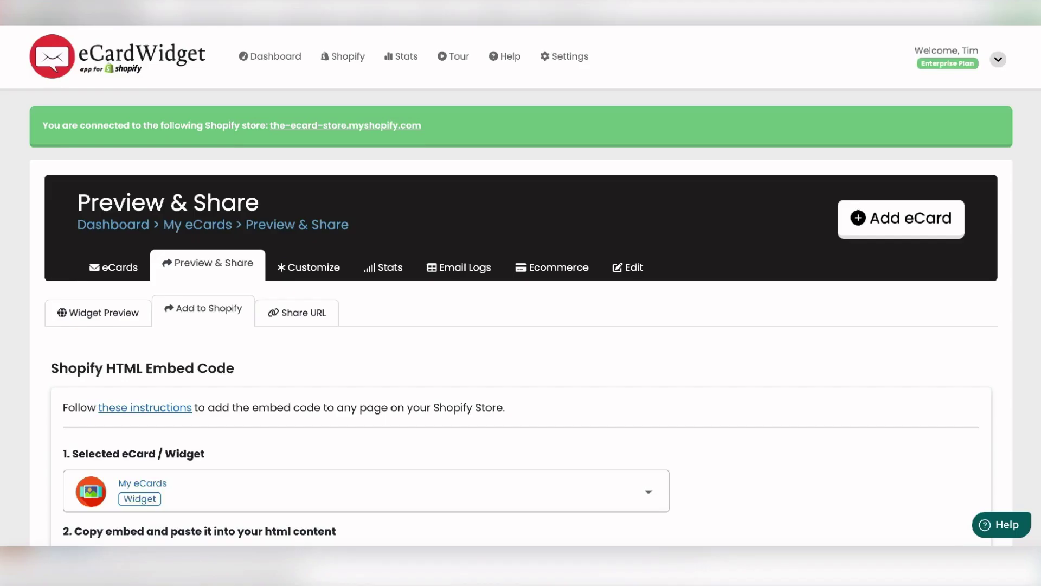
pyautogui.scroll(-10, 691, 123)
pyautogui.scroll(-3, 691, 126)
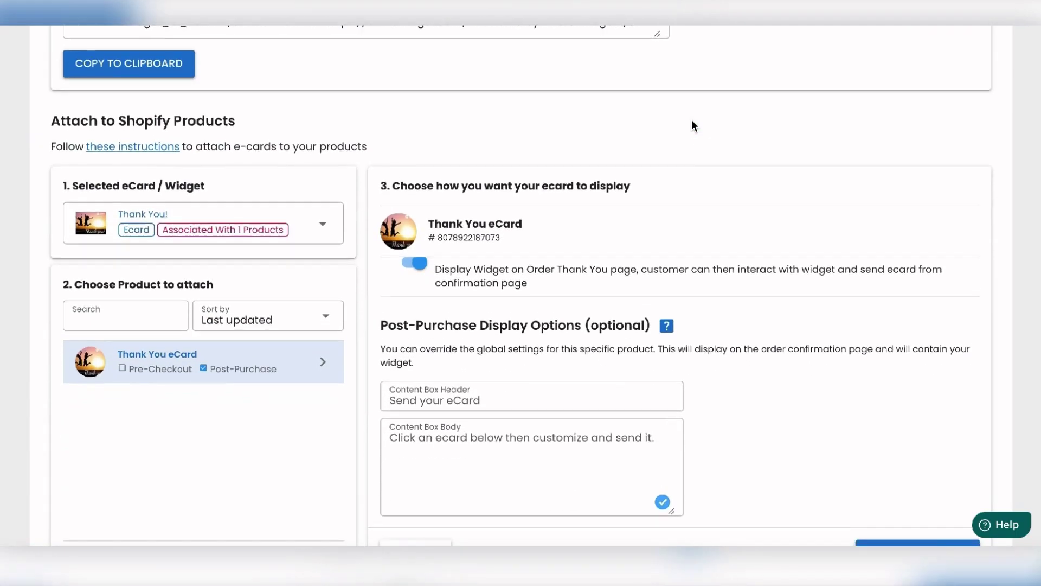
pyautogui.moveTo(573, 297)
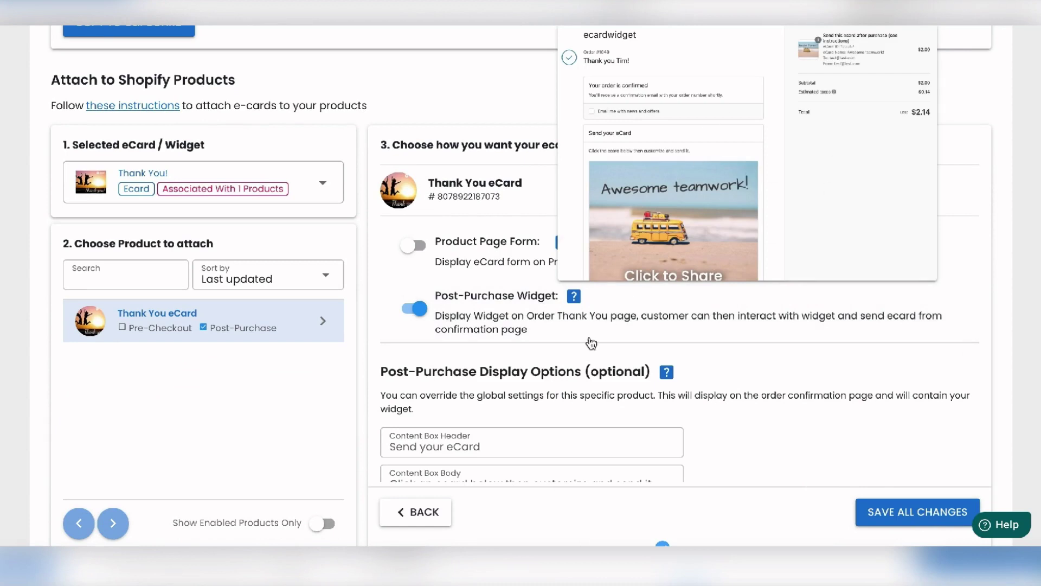
pyautogui.click(412, 308)
pyautogui.click(487, 254)
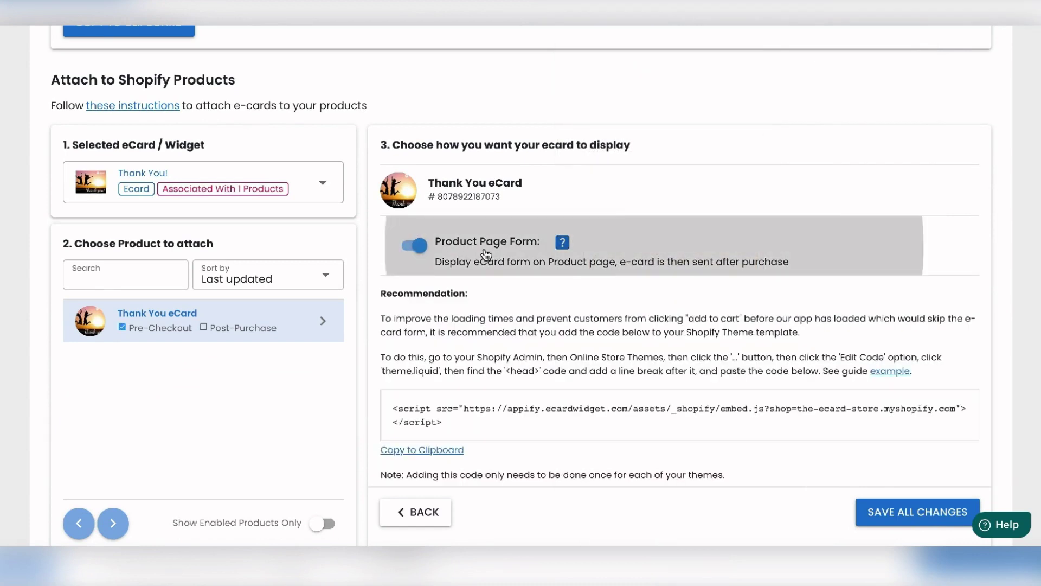
pyautogui.moveTo(563, 242)
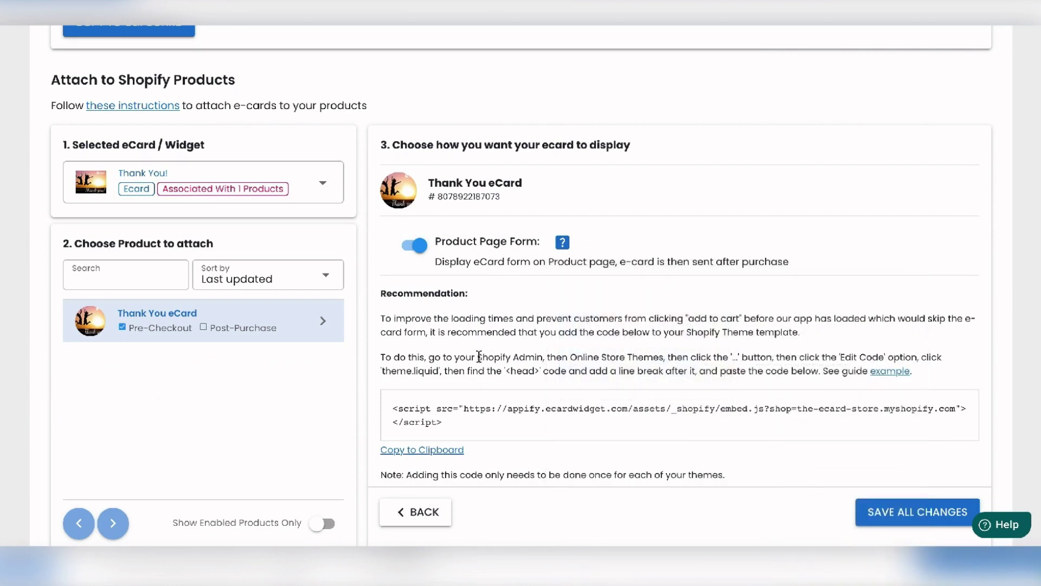
pyautogui.moveTo(381, 293); pyautogui.dragTo(572, 375)
pyautogui.click(571, 375)
pyautogui.scroll(-1, 572, 375)
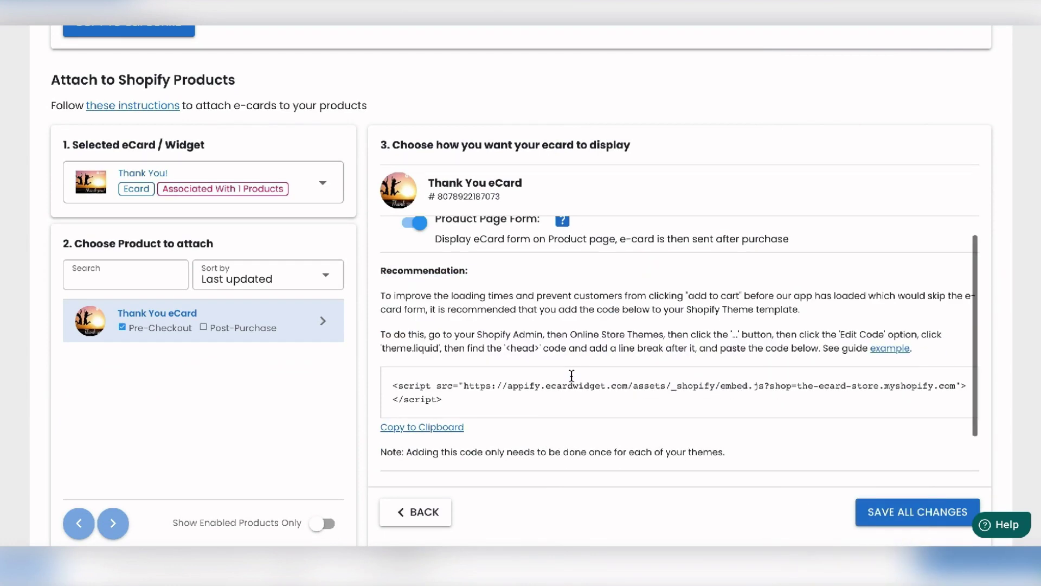
pyautogui.tripleClick(406, 381)
pyautogui.click(516, 402)
pyautogui.moveTo(380, 270); pyautogui.dragTo(740, 397)
pyautogui.scroll(2, 739, 397)
pyautogui.click(676, 374)
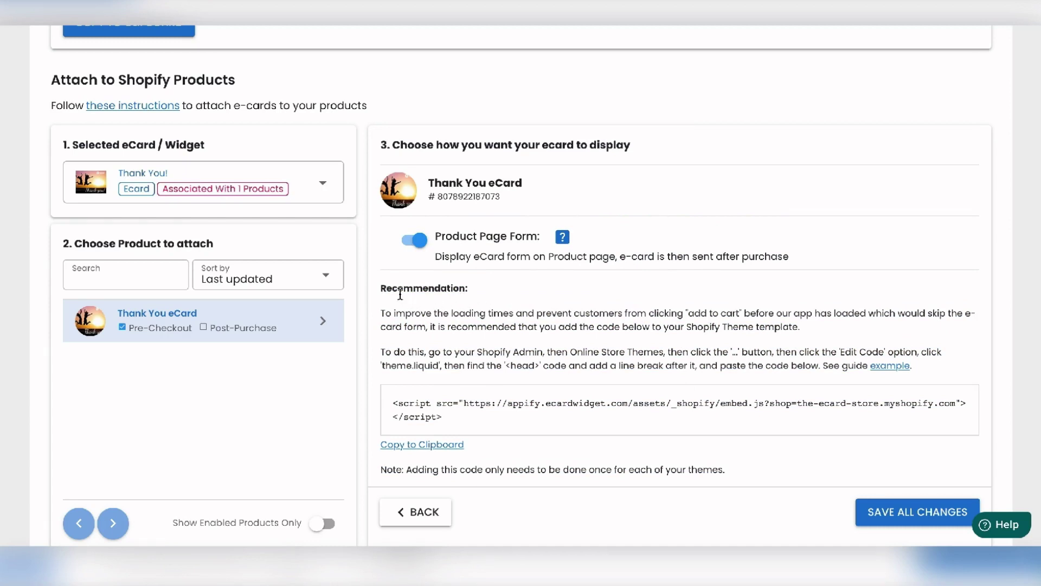
pyautogui.moveTo(434, 316); pyautogui.dragTo(736, 484)
pyautogui.click(735, 387)
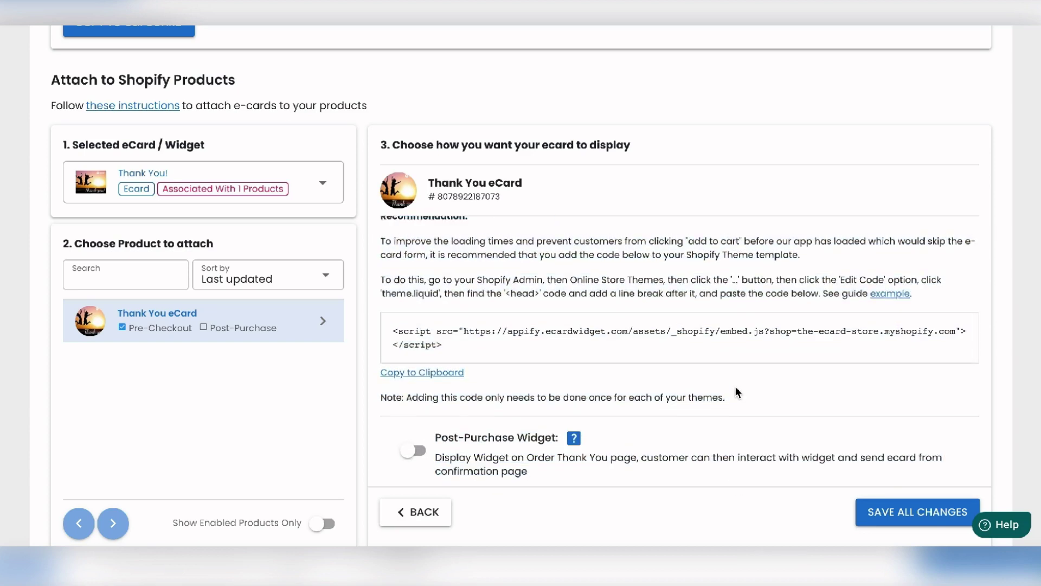
pyautogui.scroll(2, 716, 374)
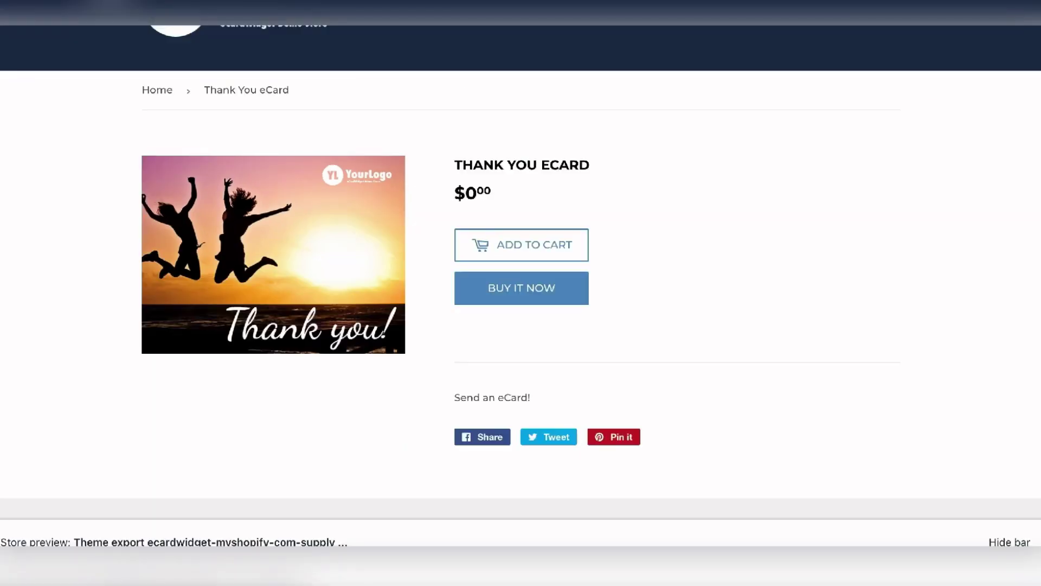
# - Fill in the sender's and the recipient's names and email addresses on the eCard form
pyautogui.scroll(-5, 987, 175)
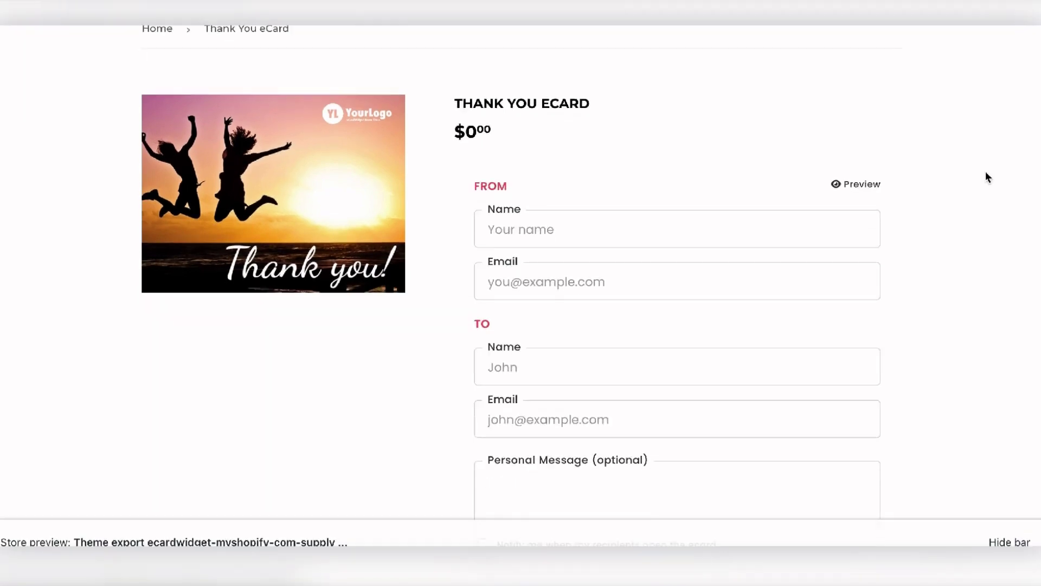
pyautogui.scroll(6, 987, 177)
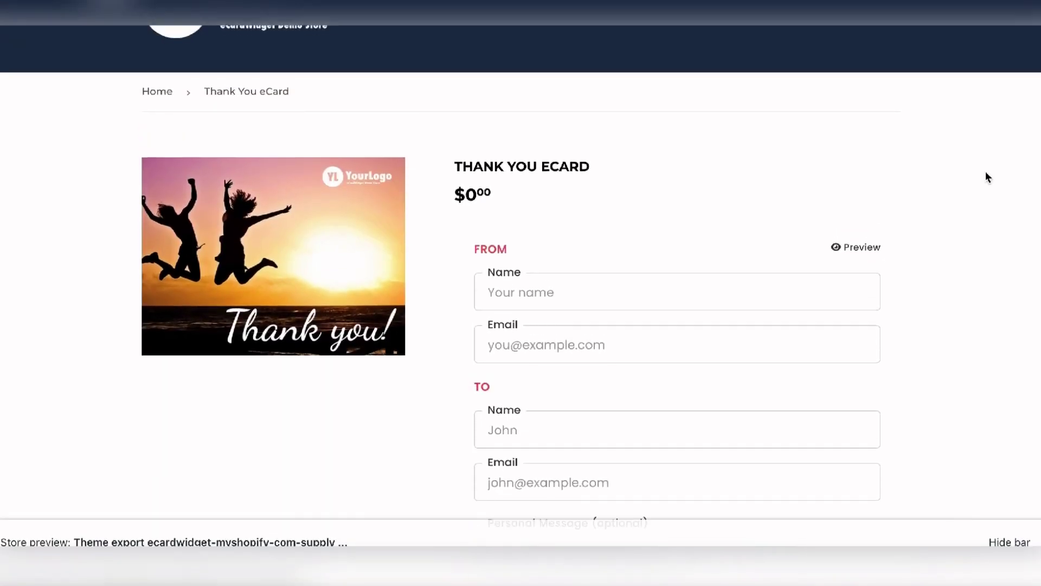
pyautogui.scroll(-3, 985, 171)
pyautogui.scroll(2, 985, 173)
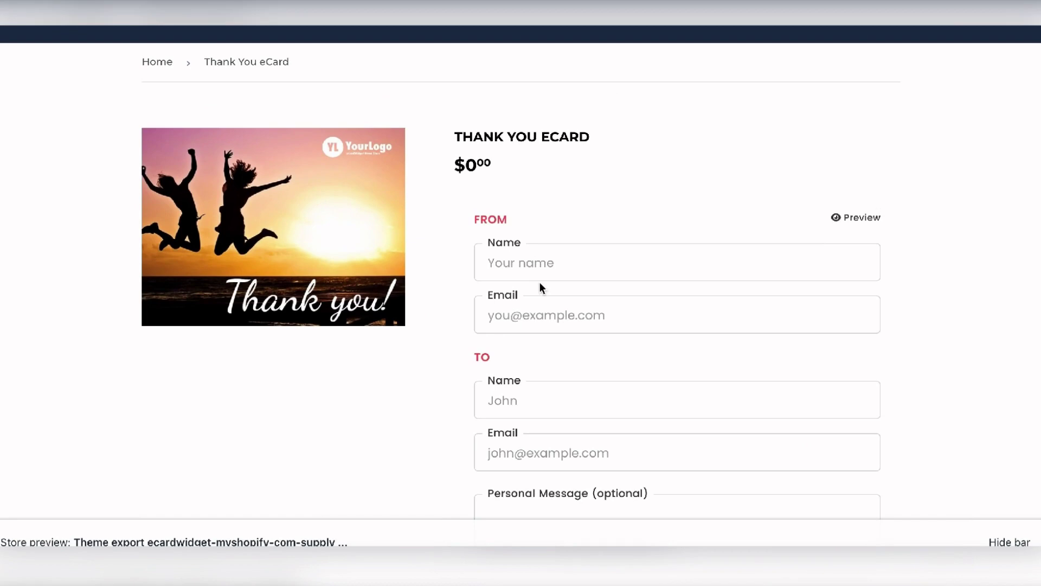
pyautogui.click(546, 265)
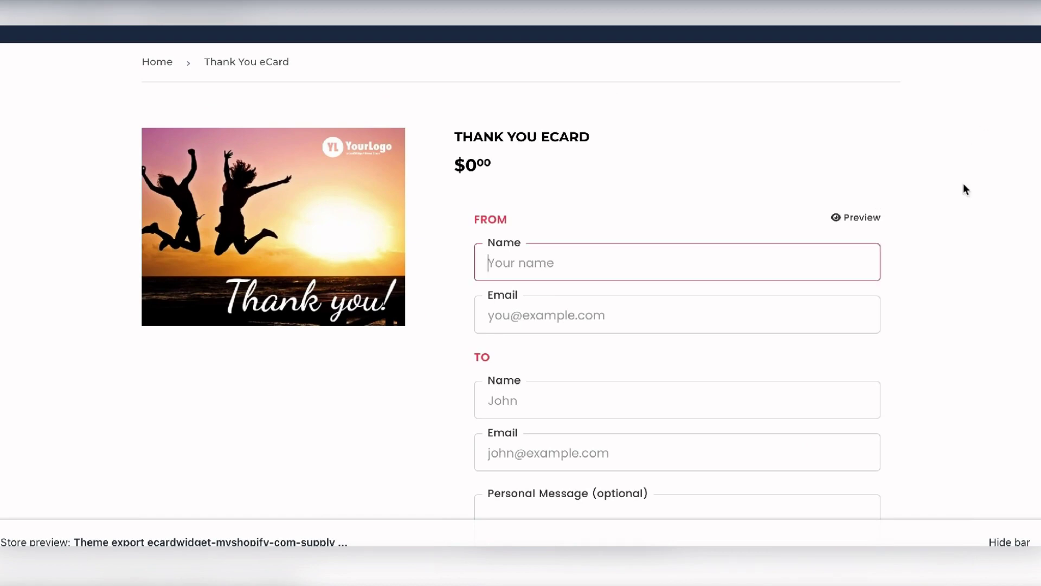
pyautogui.write('Tim')
pyautogui.press('Tab')
pyautogui.press('Tab')
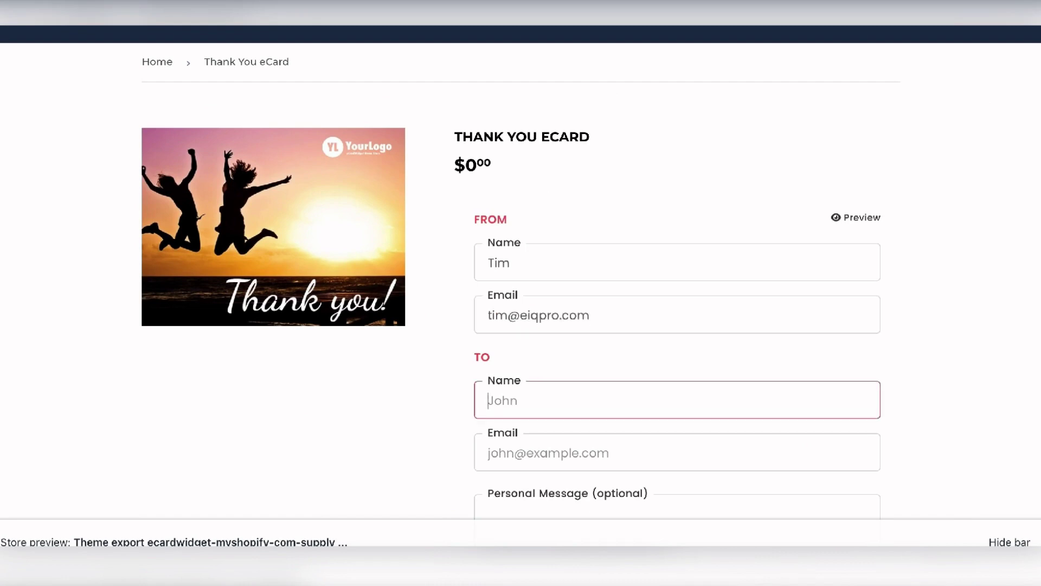
pyautogui.scroll(-2, 888, 221)
pyautogui.write('Sara')
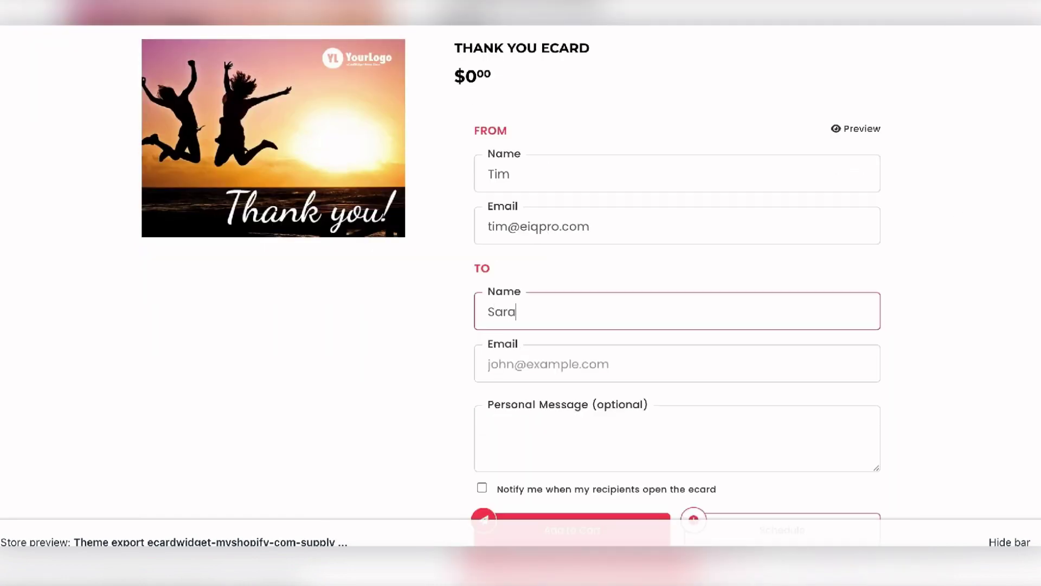
pyautogui.press('Tab')
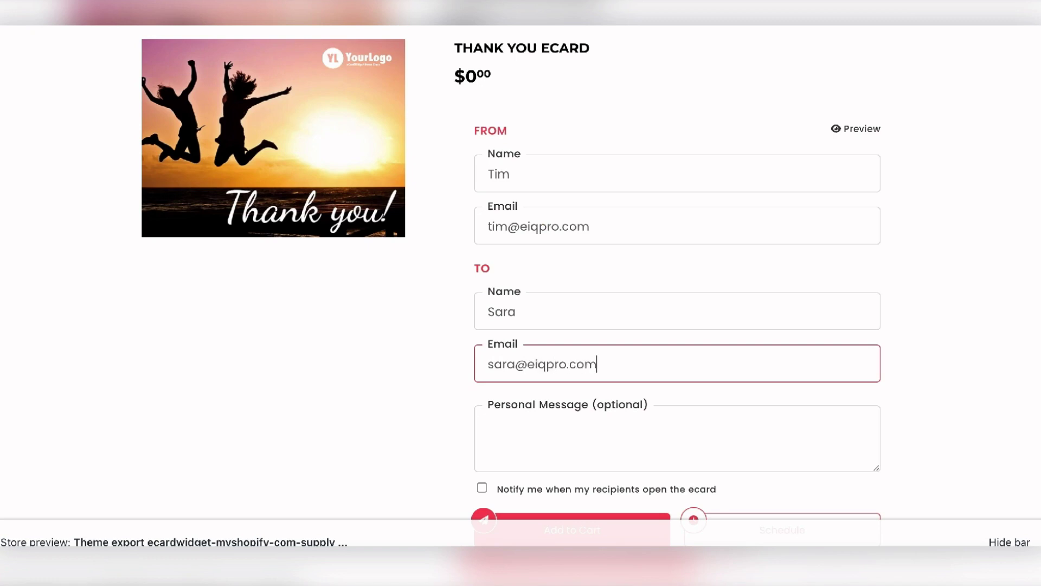
# - Write the message 'Thank you for being amazing!' and tick Notify me when opened
pyautogui.scroll(-2, 506, 287)
pyautogui.click(491, 343)
pyautogui.write('Thank you for being amazing!')
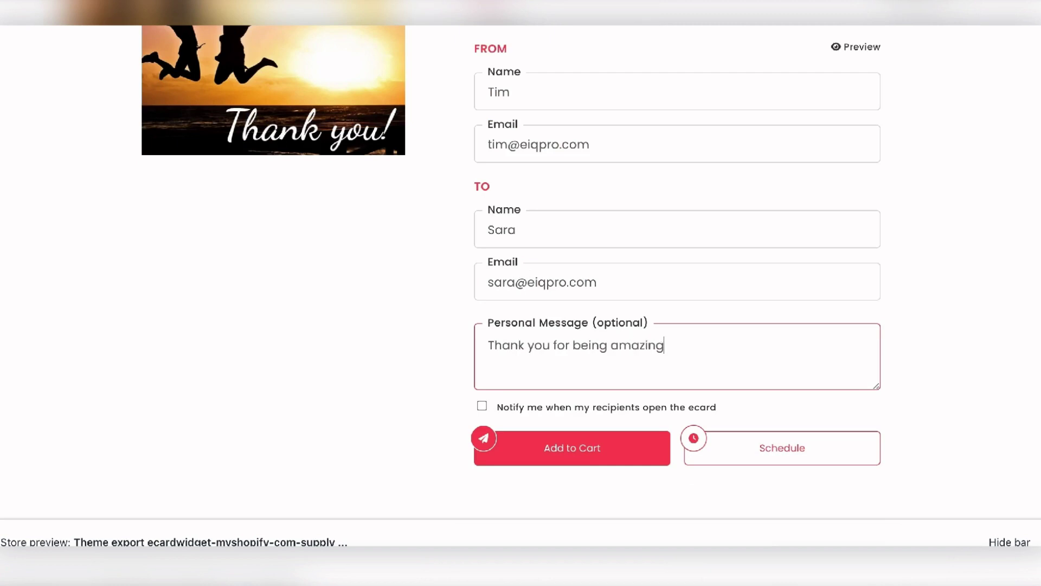
pyautogui.click(619, 410)
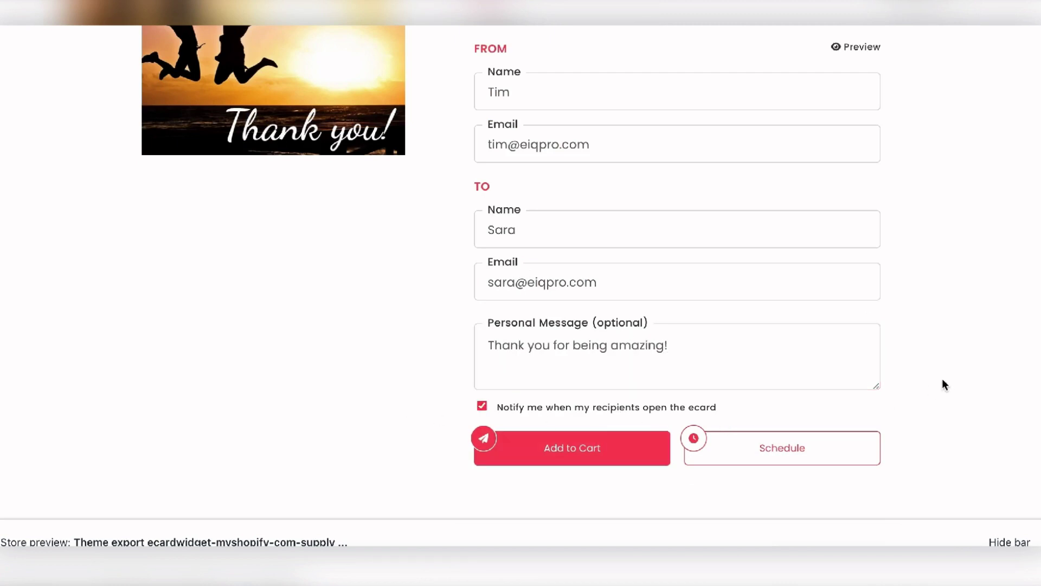
# - Try scheduling the eCard for Jan 13, then clear the scheduled date
pyautogui.scroll(1, 942, 380)
pyautogui.click(790, 487)
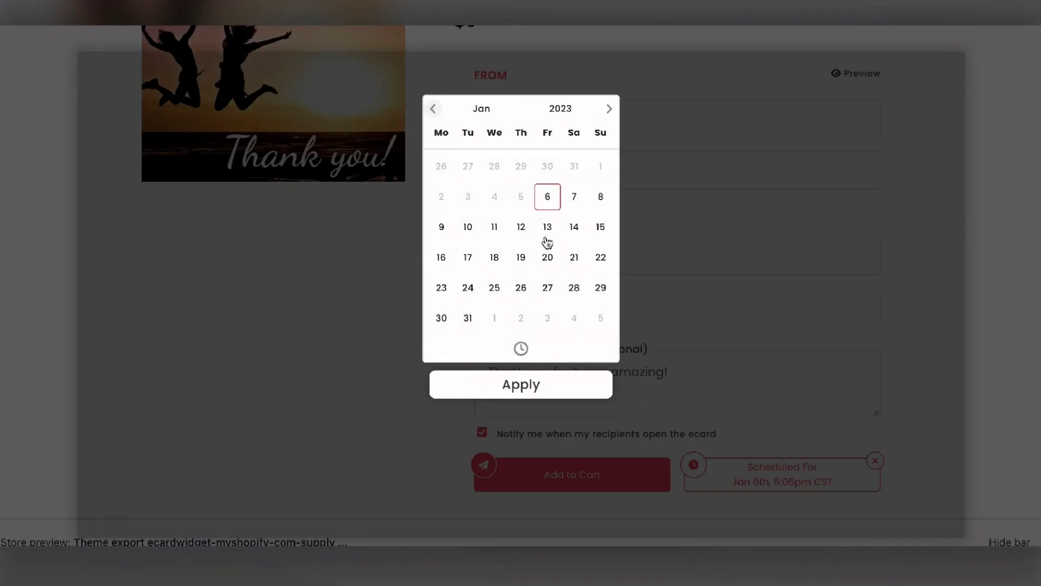
pyautogui.click(547, 231)
pyautogui.click(539, 386)
pyautogui.click(879, 460)
# - Preview the finished eCard, then go back to the form
pyautogui.scroll(1, 930, 298)
pyautogui.click(865, 139)
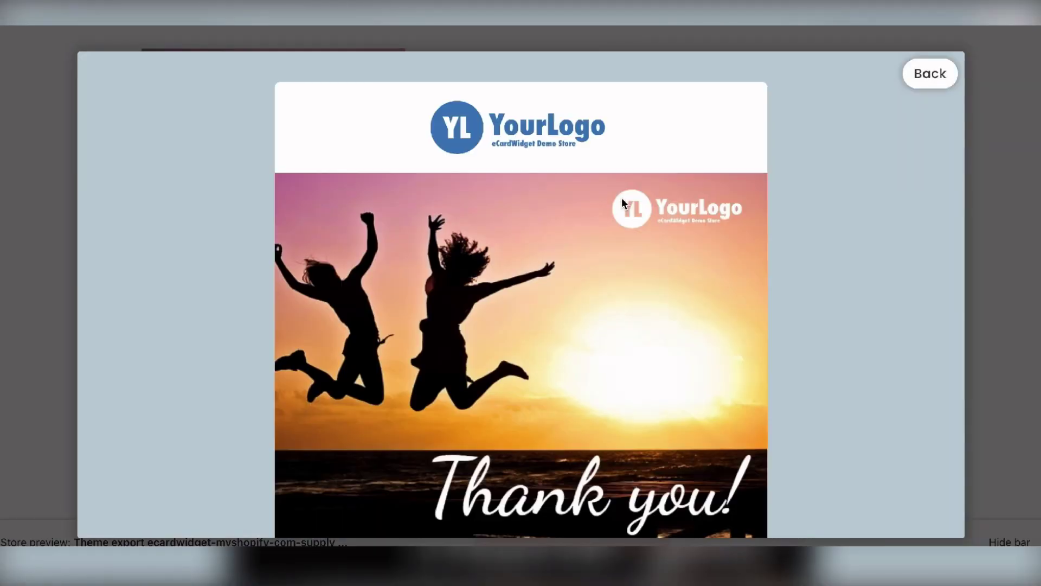
pyautogui.scroll(-5, 621, 198)
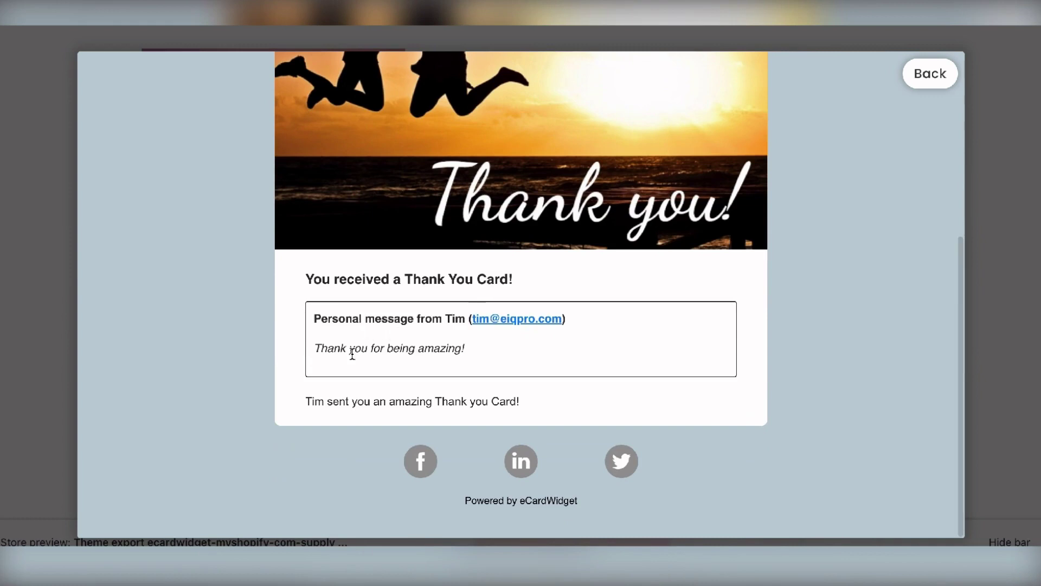
pyautogui.scroll(5, 737, 265)
pyautogui.click(935, 76)
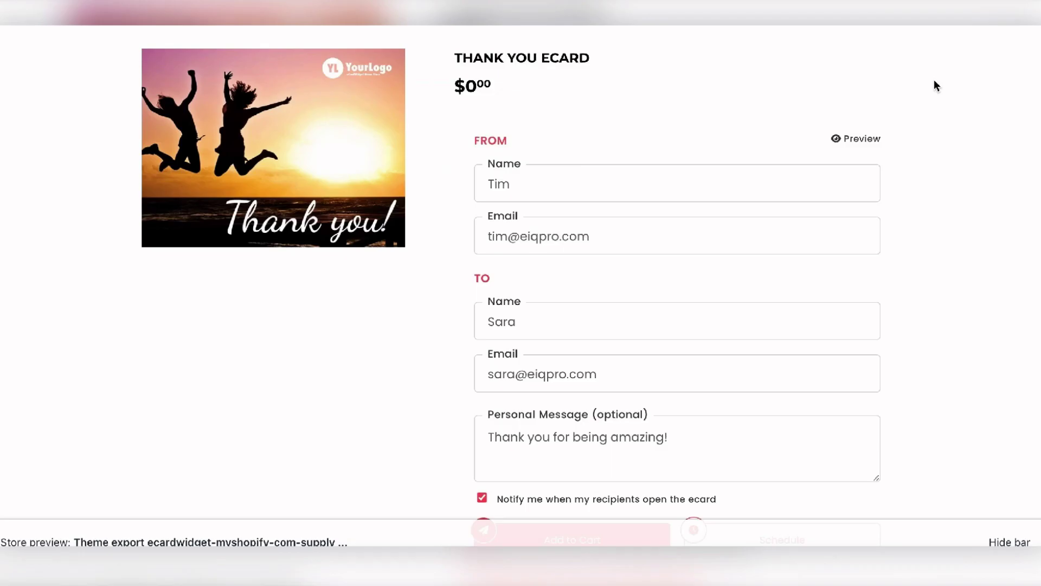
pyautogui.scroll(-7, 634, 228)
pyautogui.scroll(4, 553, 177)
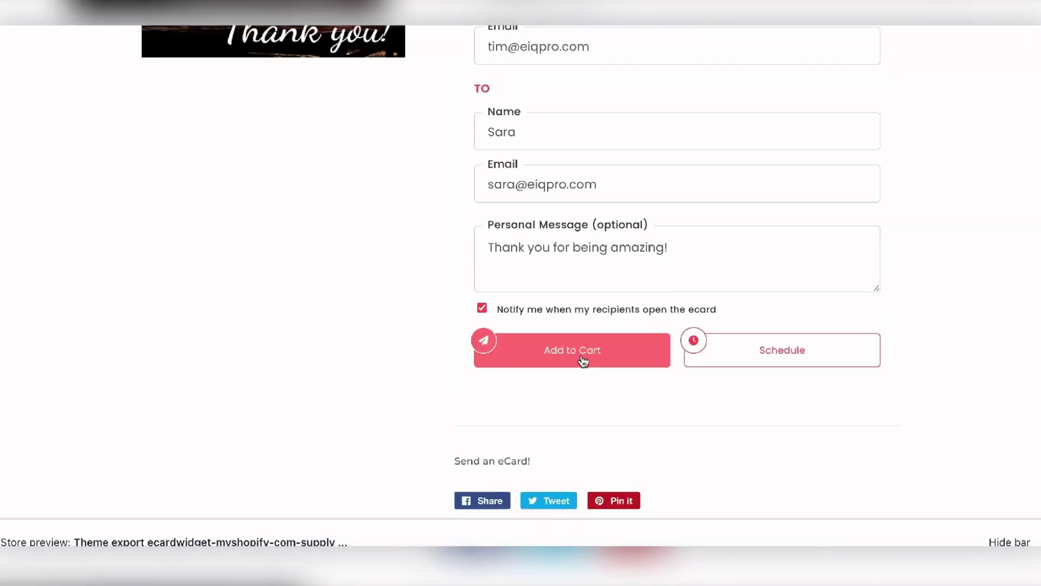
# - Add the personalised eCard to the cart and check out with the sender's email
pyautogui.click(583, 361)
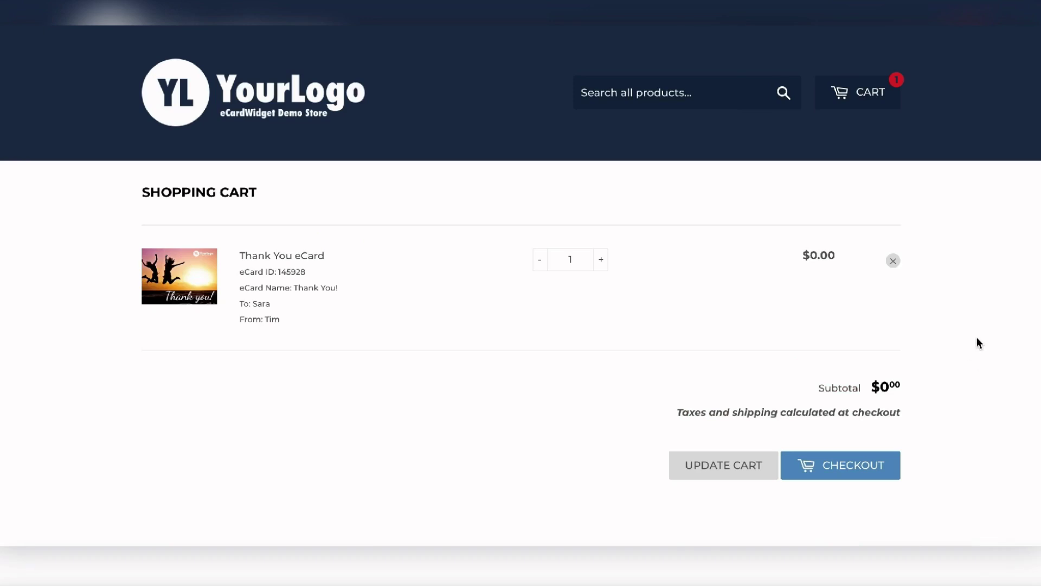
pyautogui.click(816, 473)
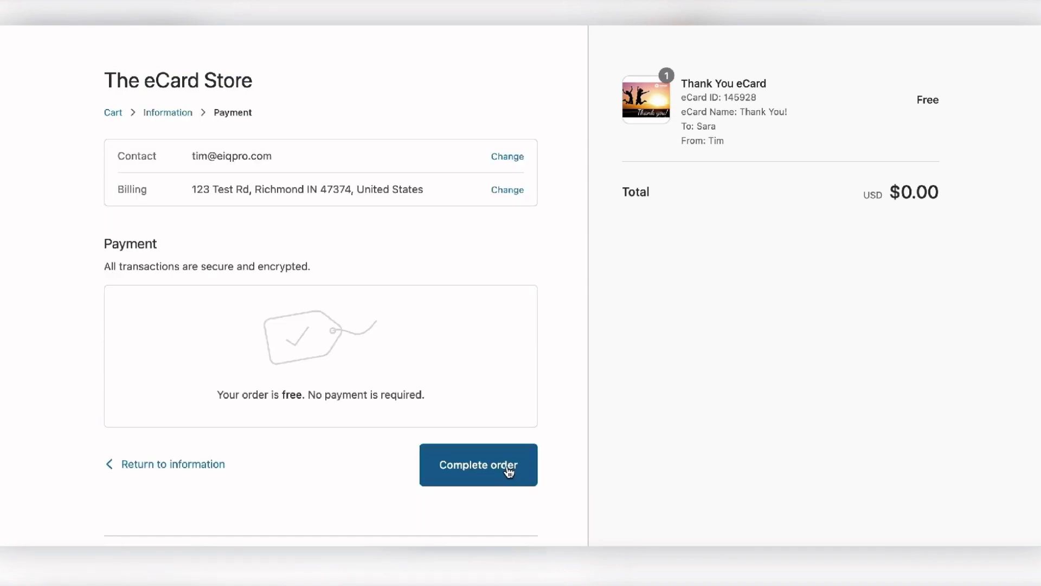
# - Complete the free order and review the Thank You eCard email the recipient receives
pyautogui.click(509, 468)
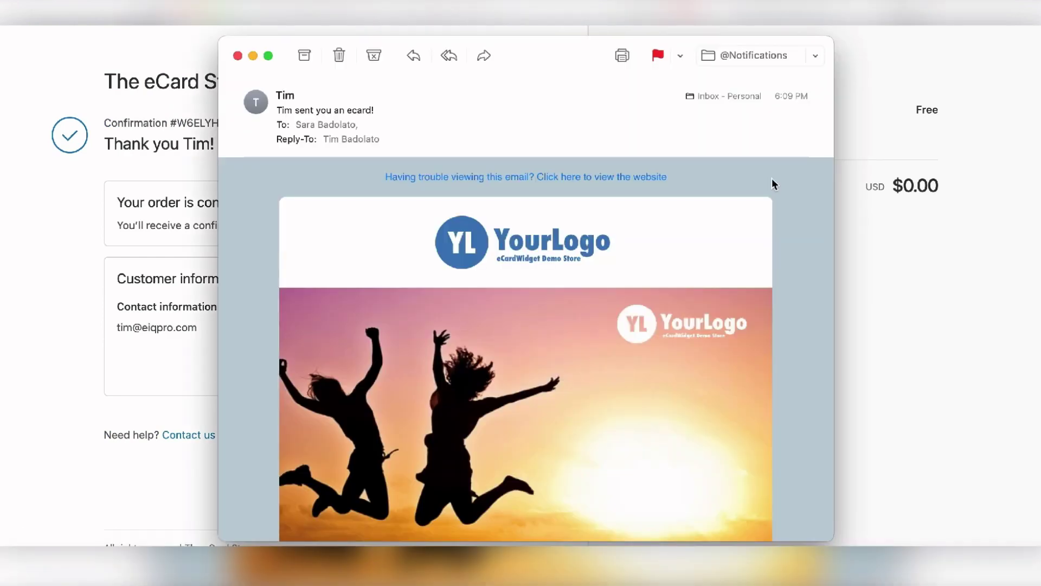
pyautogui.scroll(-10, 772, 178)
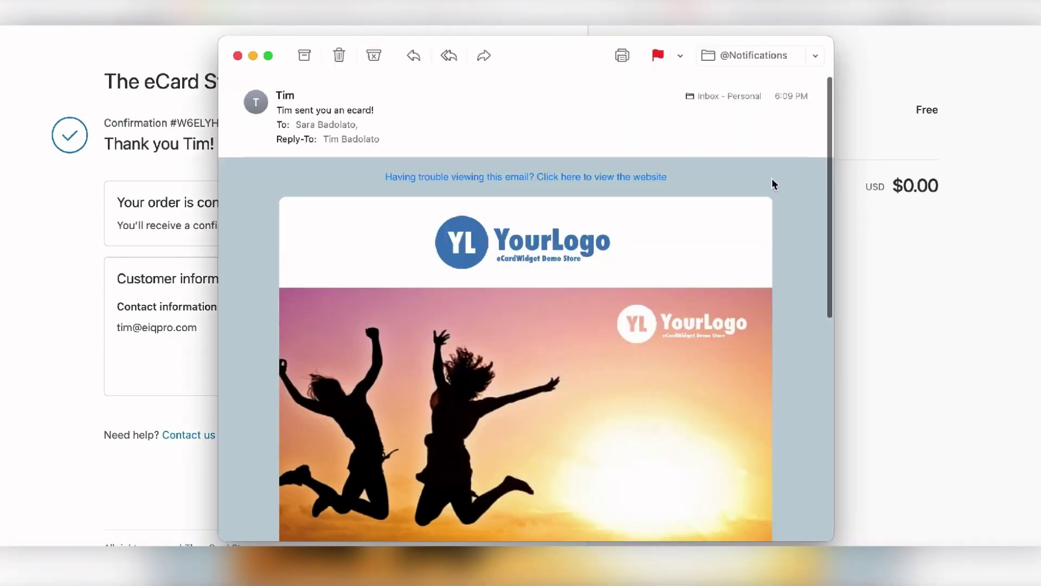
pyautogui.scroll(-2, 773, 183)
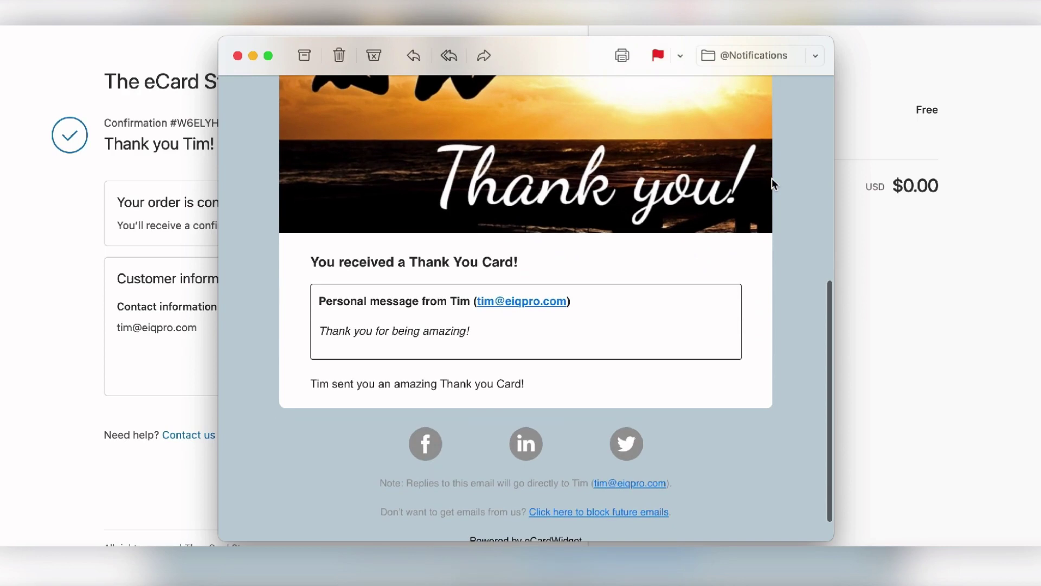
pyautogui.scroll(12, 717, 336)
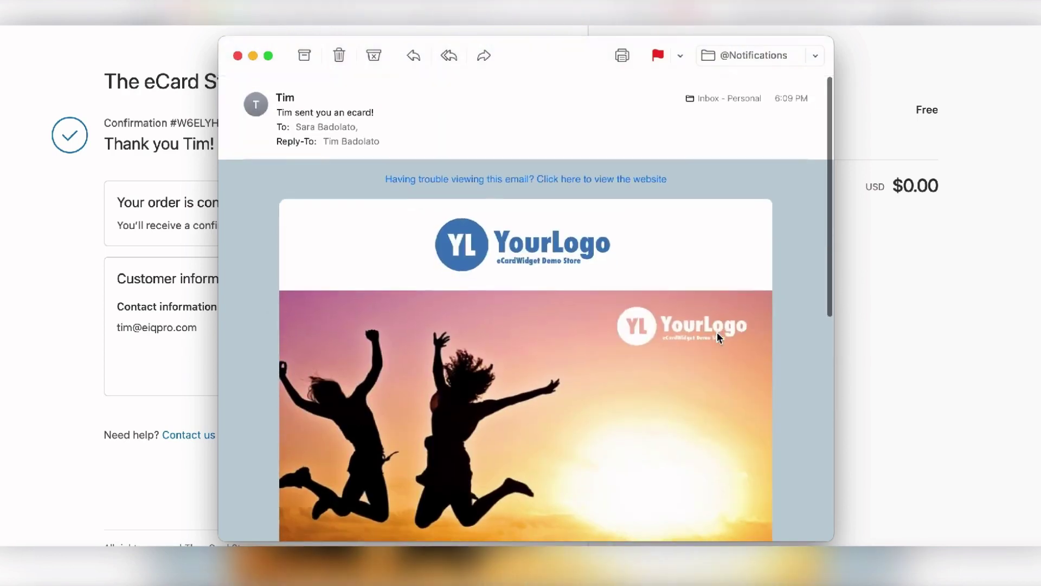